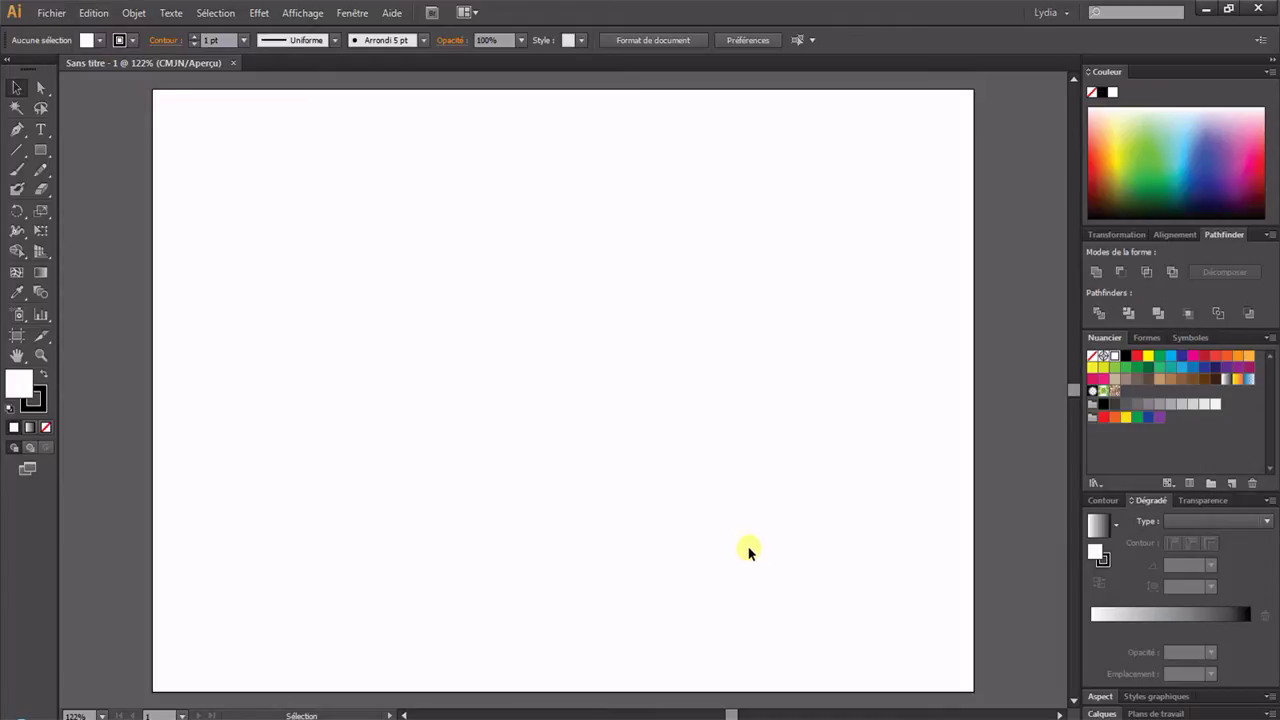
- Open the Trèfle file from the desktop in Illustrator and maximize the program window
left_click(1275, 715)
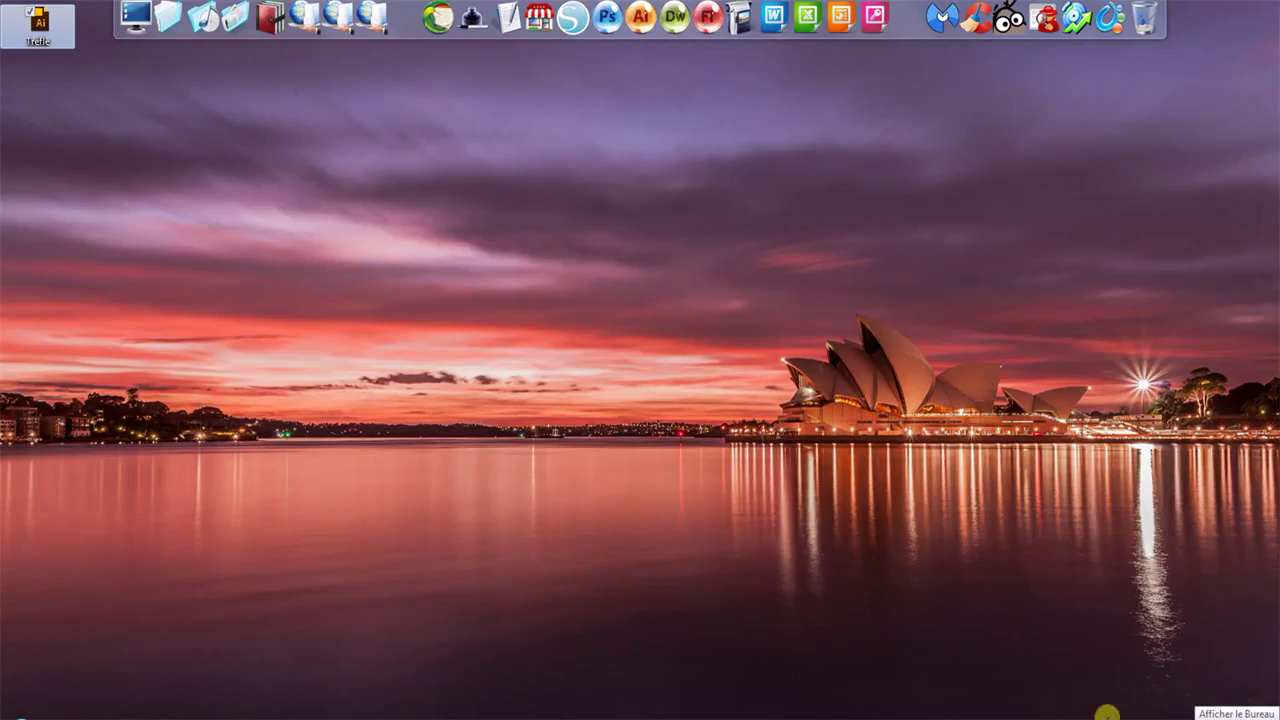
double_click(52, 30)
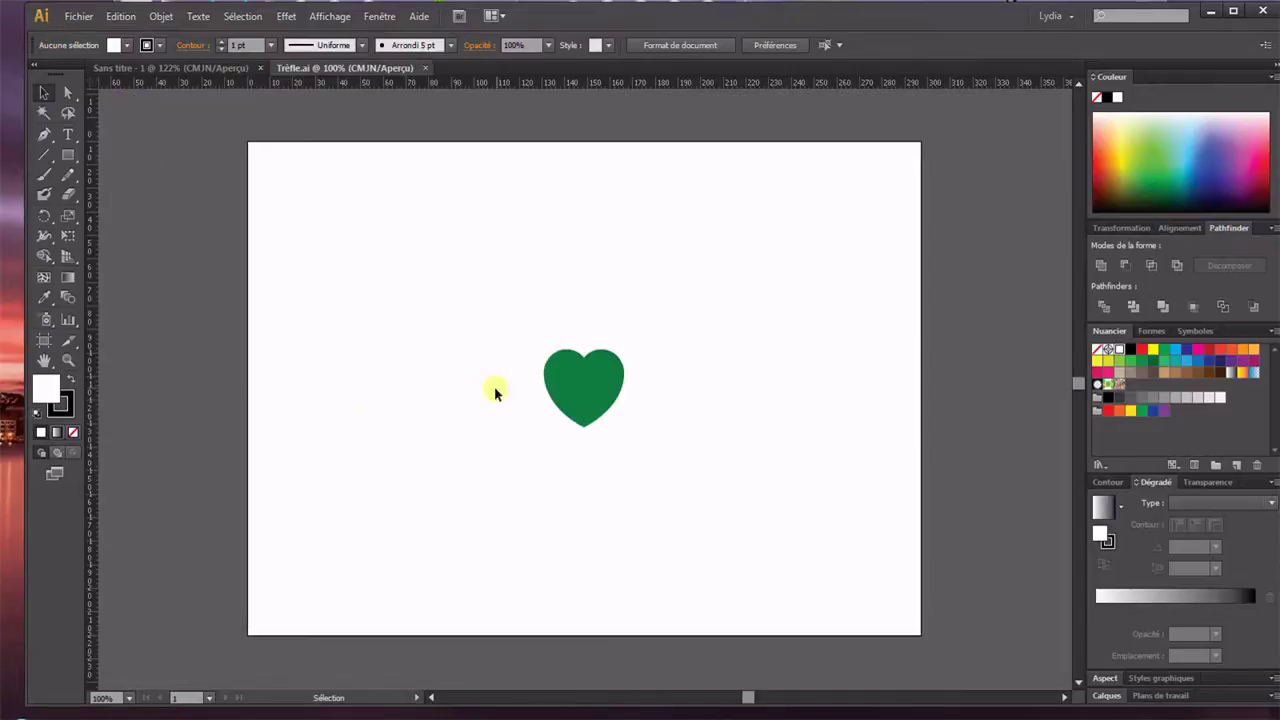
double_click(594, 14)
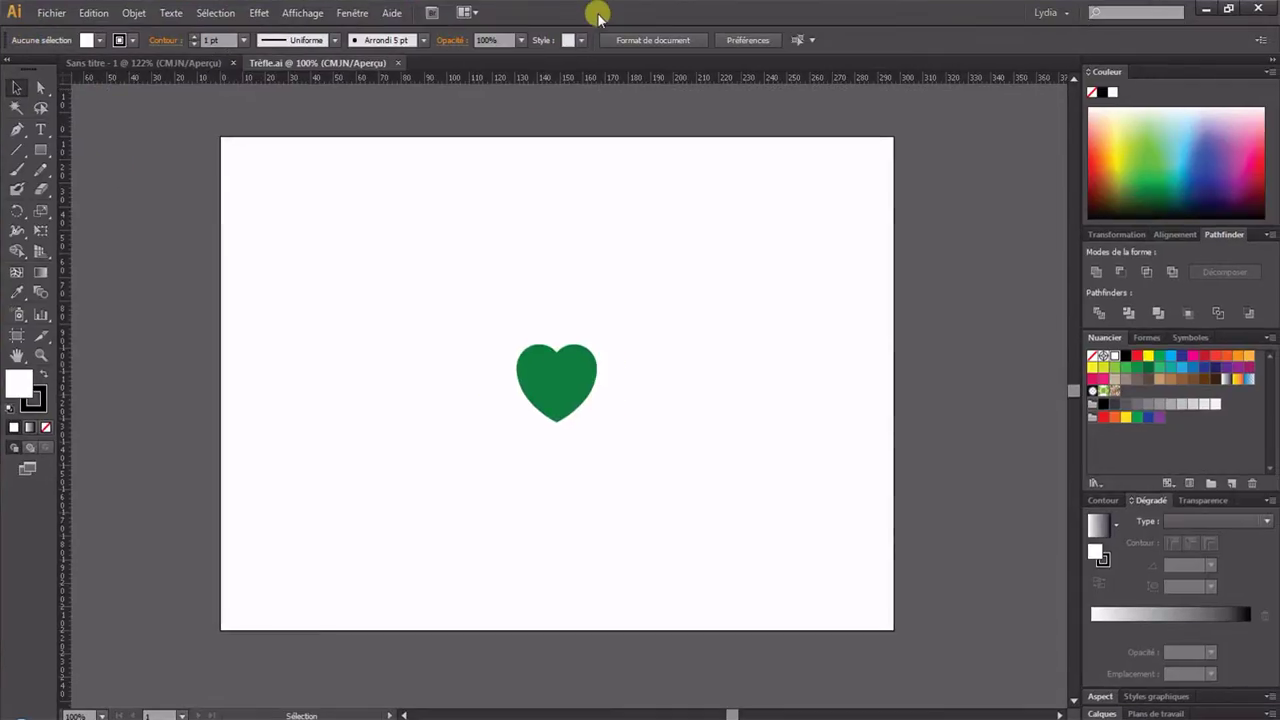
- Create a copy of the green heart rotated by -90° and repeat the transformation twice to make four stacked hearts
left_click(549, 400)
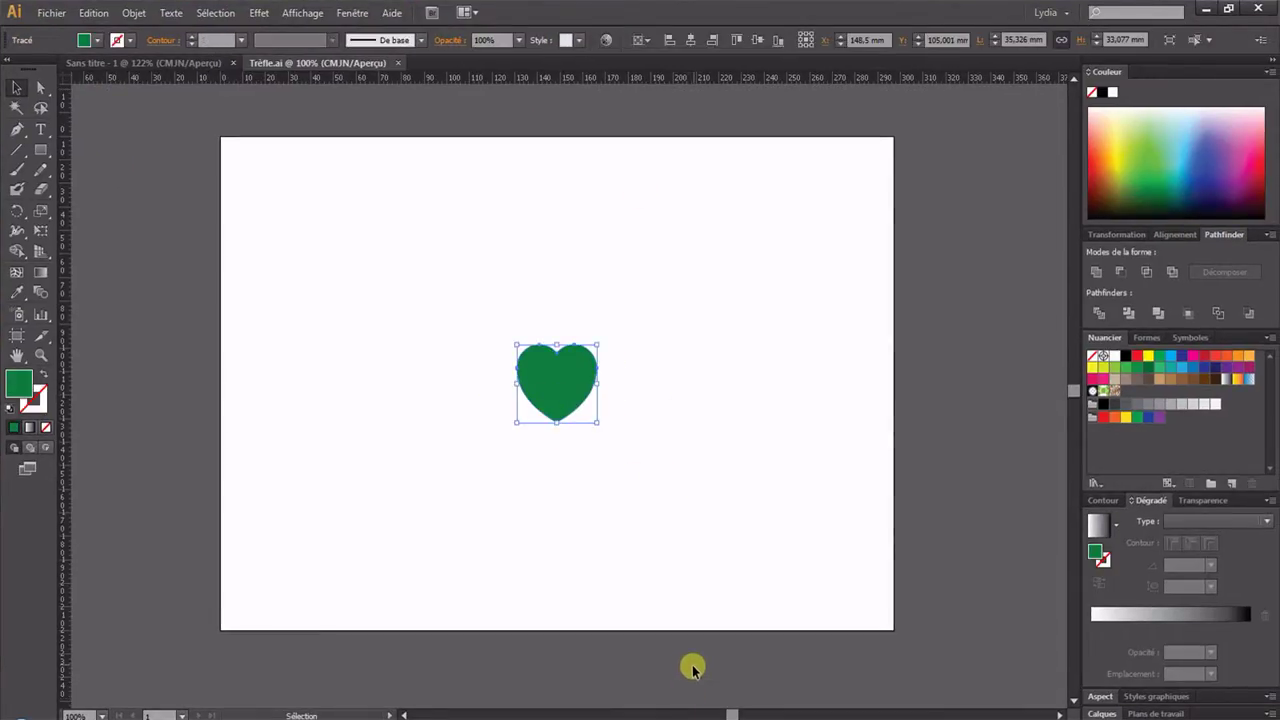
left_click(717, 470)
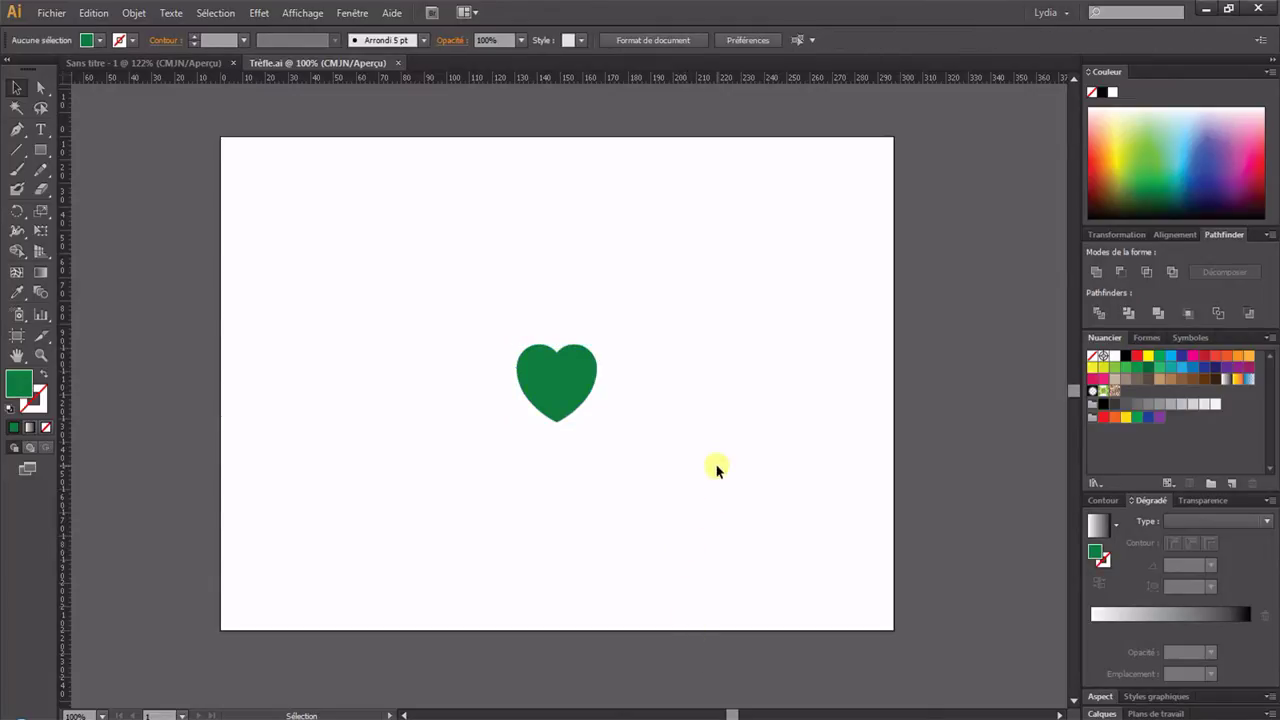
left_click(557, 394)
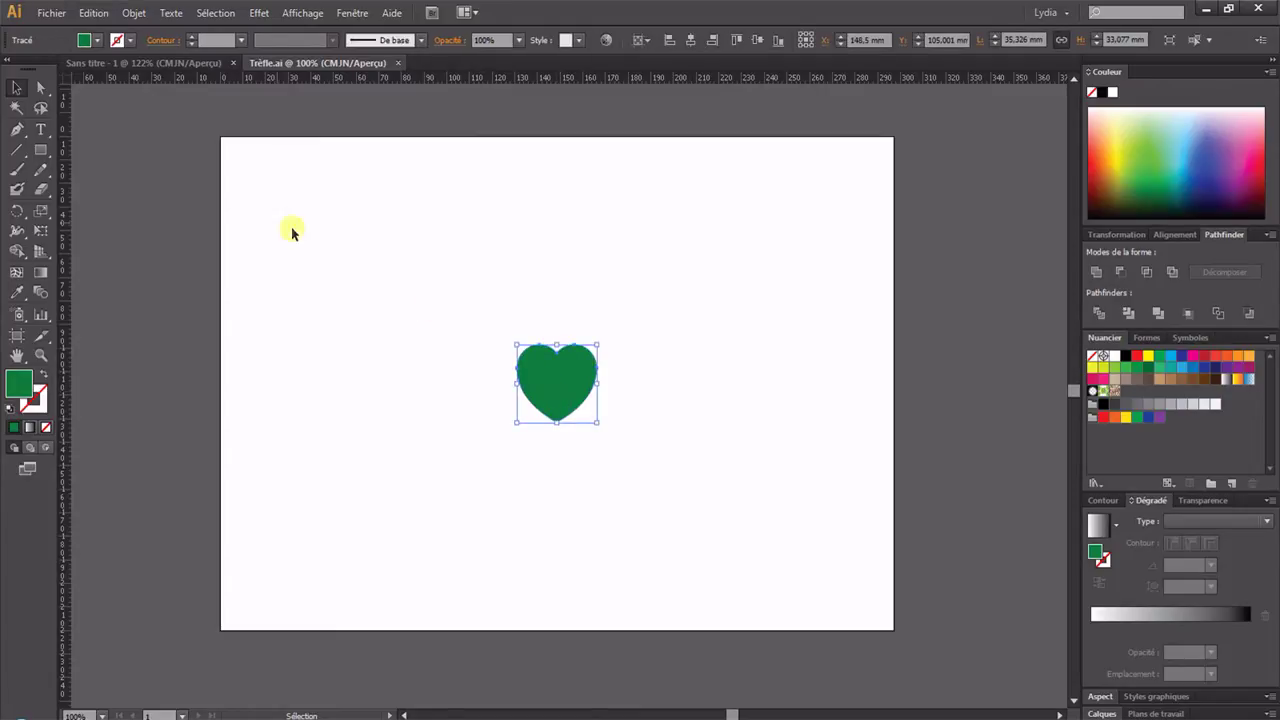
left_click(134, 13)
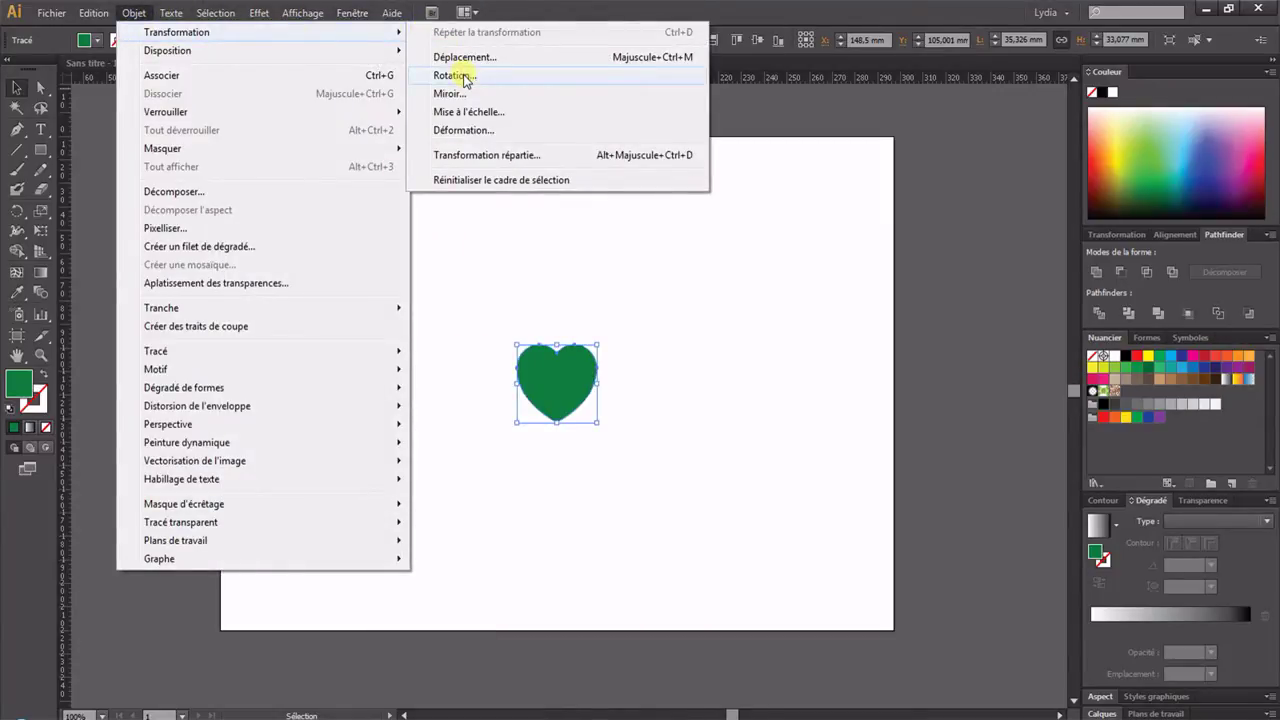
left_click(463, 77)
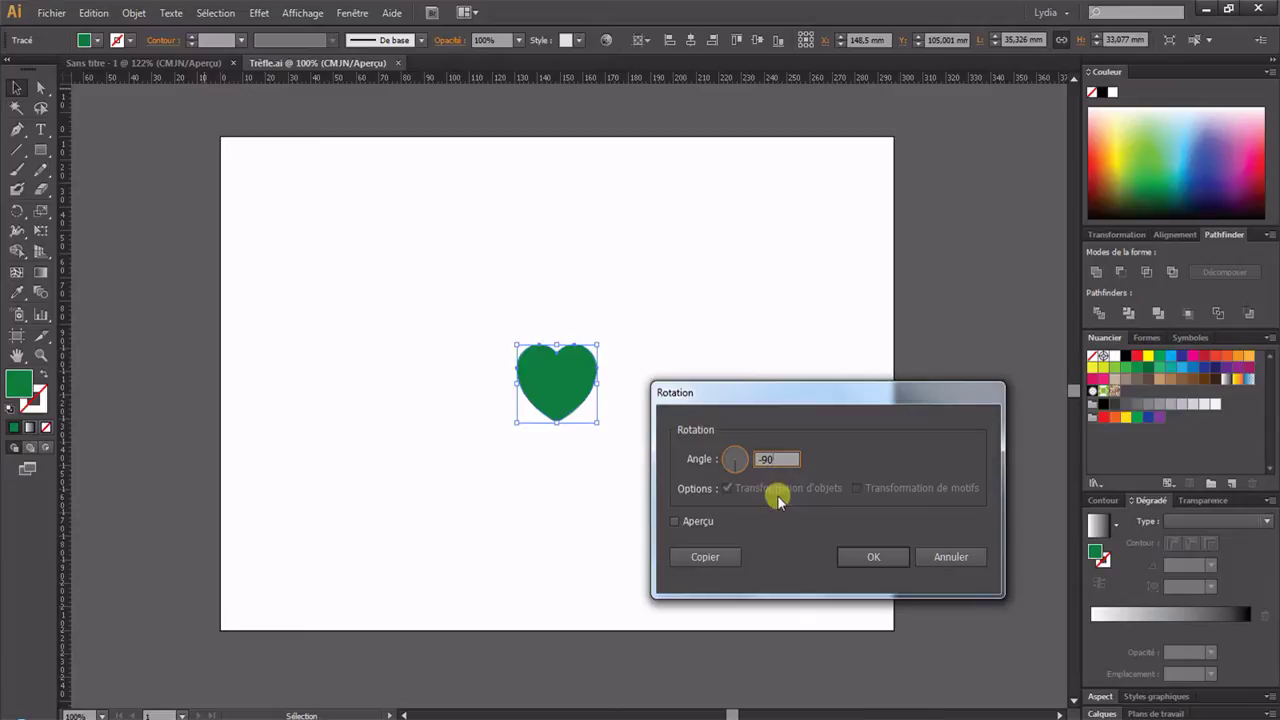
left_click(706, 558)
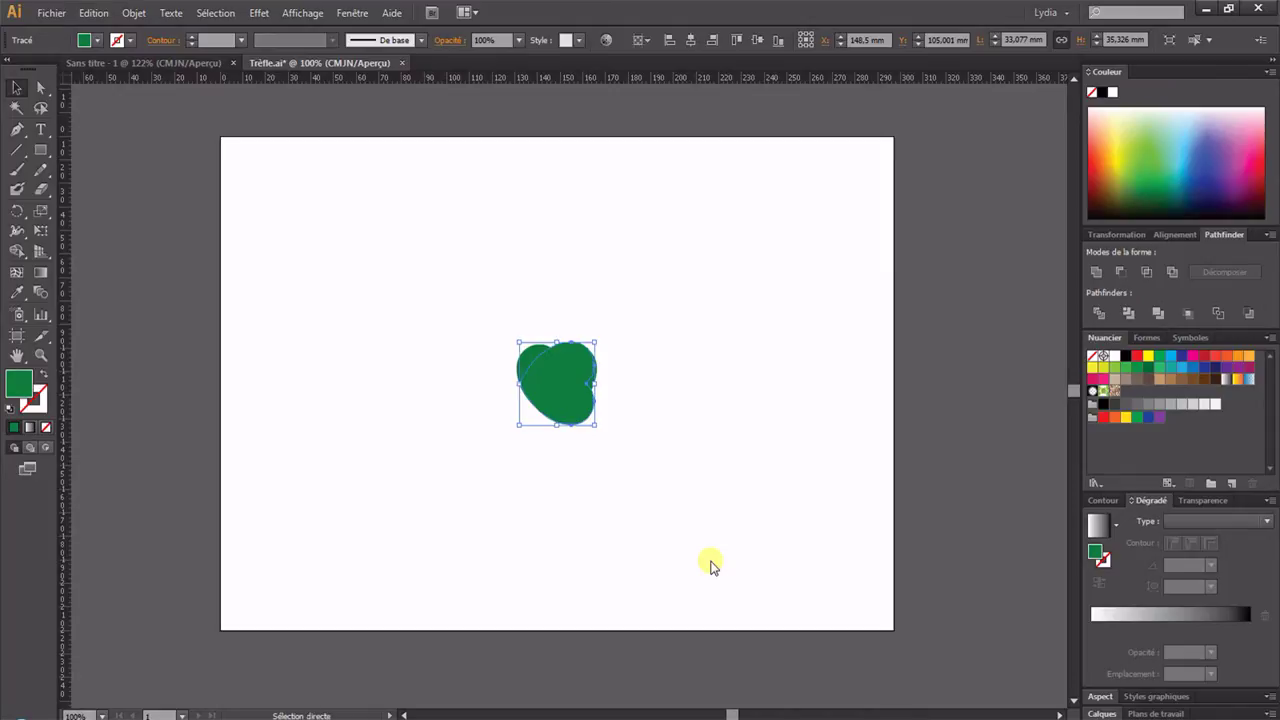
key("ctrl+d")
key("ctrl+d")
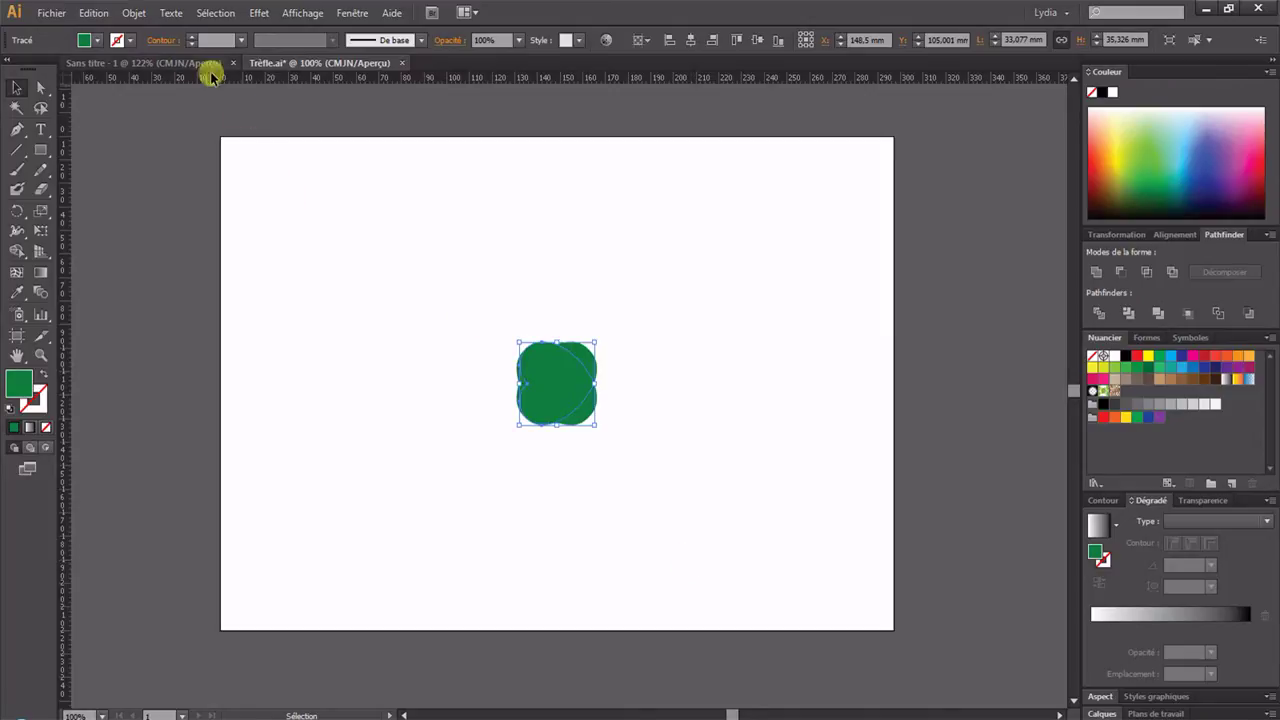
- Move the last rotated heart copy horizontally by -18 mm
left_click(134, 13)
mouse_move(228, 58)
mouse_move(357, 31)
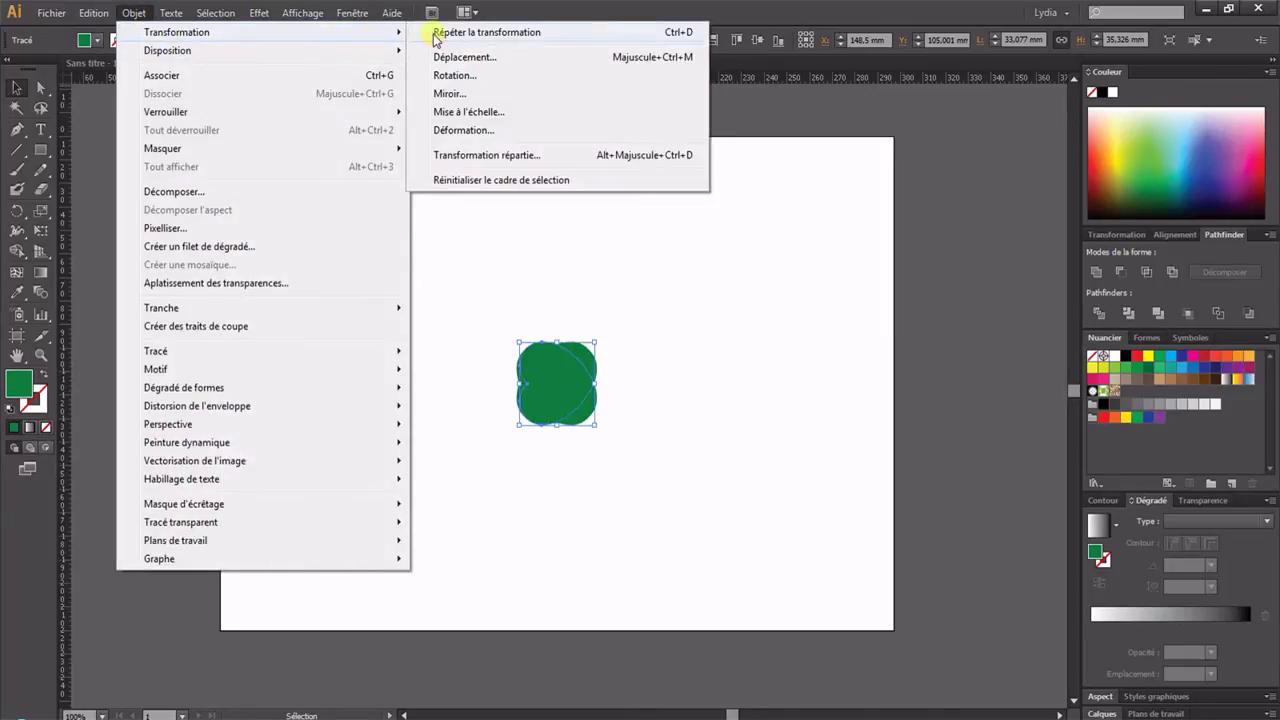
left_click(455, 57)
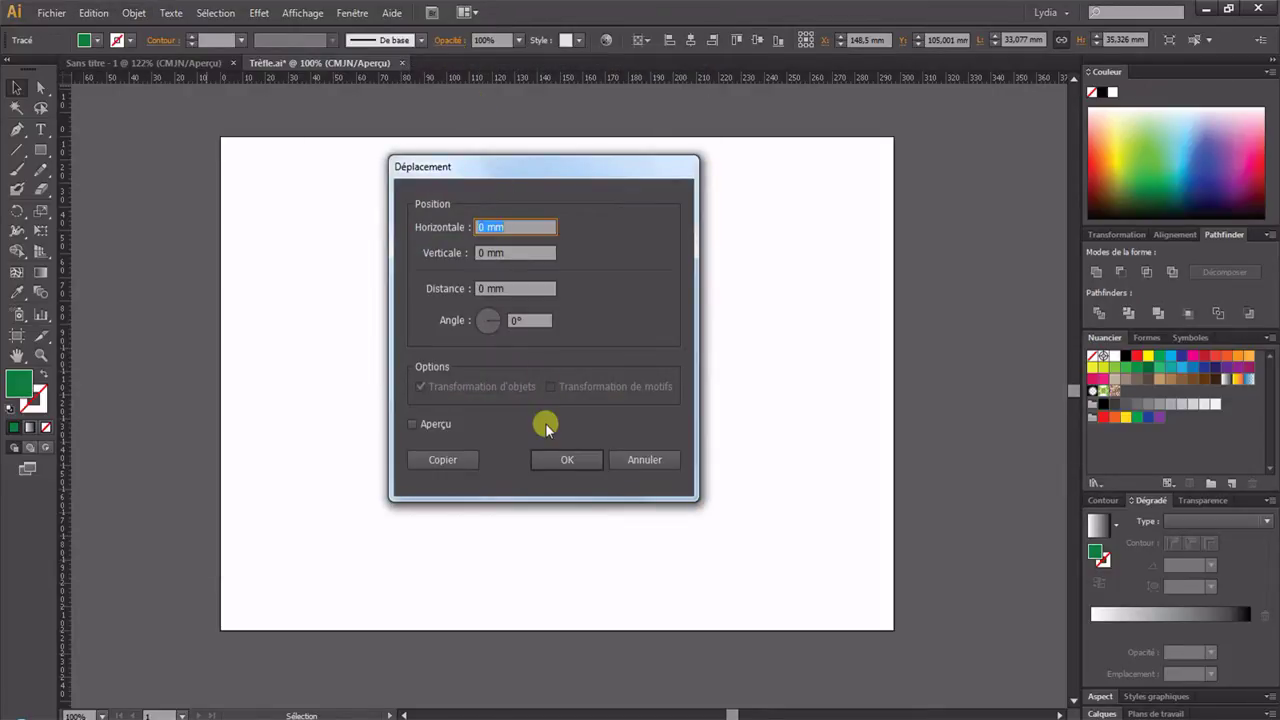
type("-18")
left_click(567, 462)
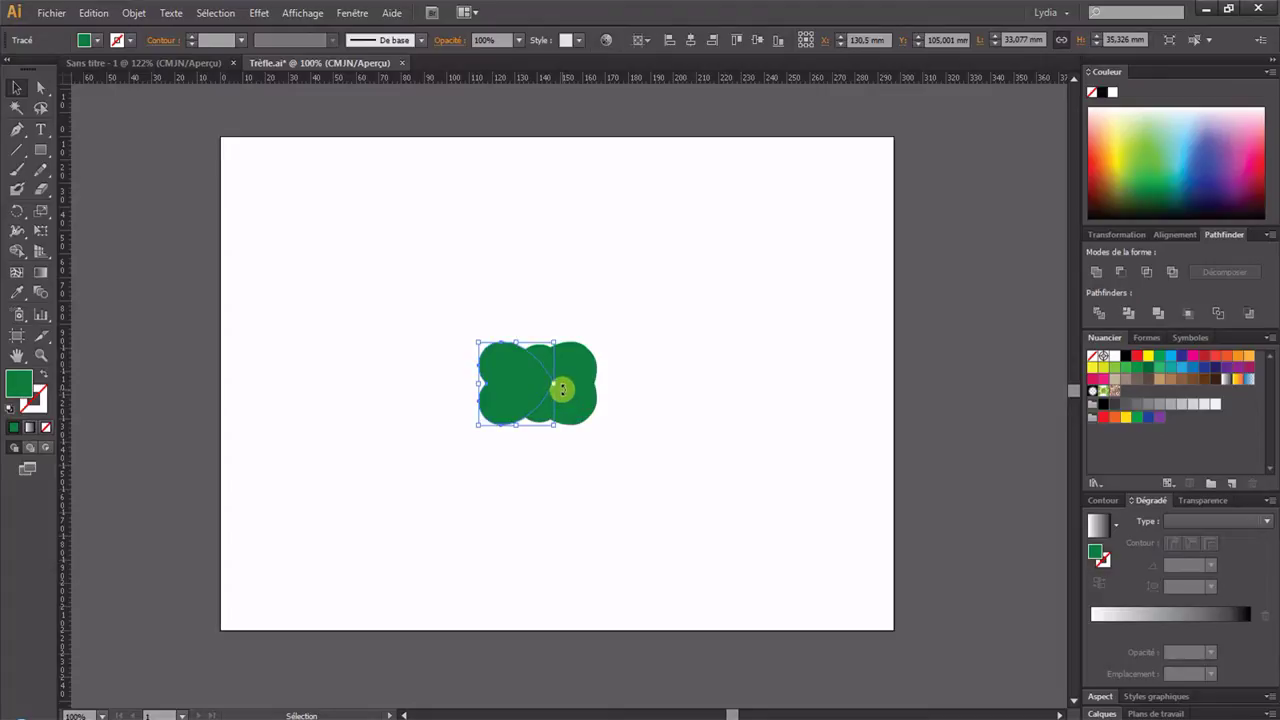
- Move the upside-down heart by 0 mm horizontally and 18 mm vertically
left_click(567, 387)
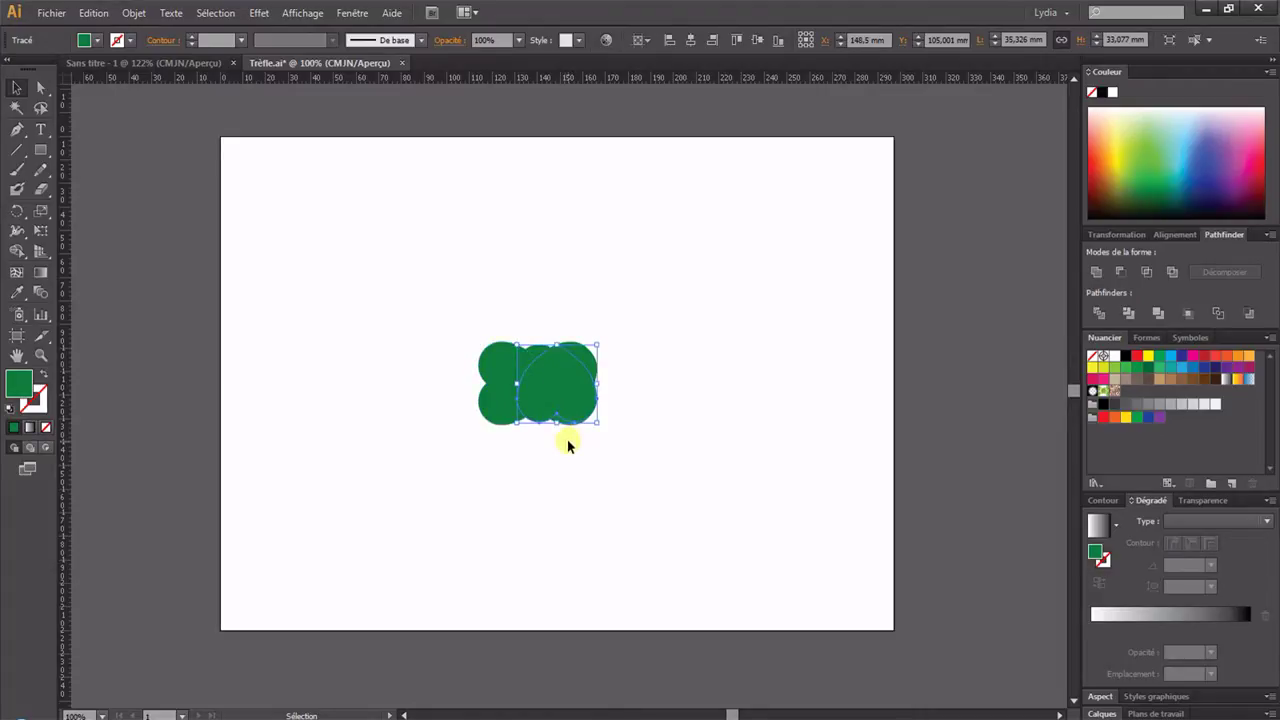
left_click(134, 13)
mouse_move(399, 40)
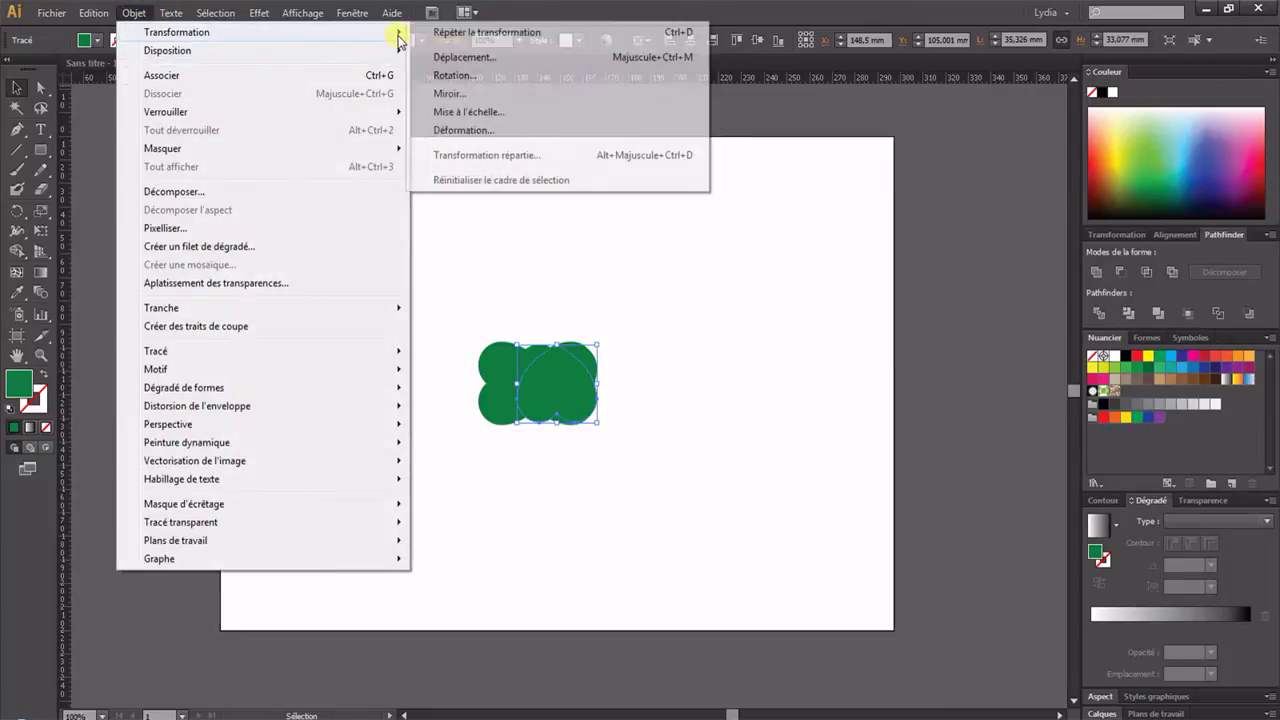
left_click(452, 57)
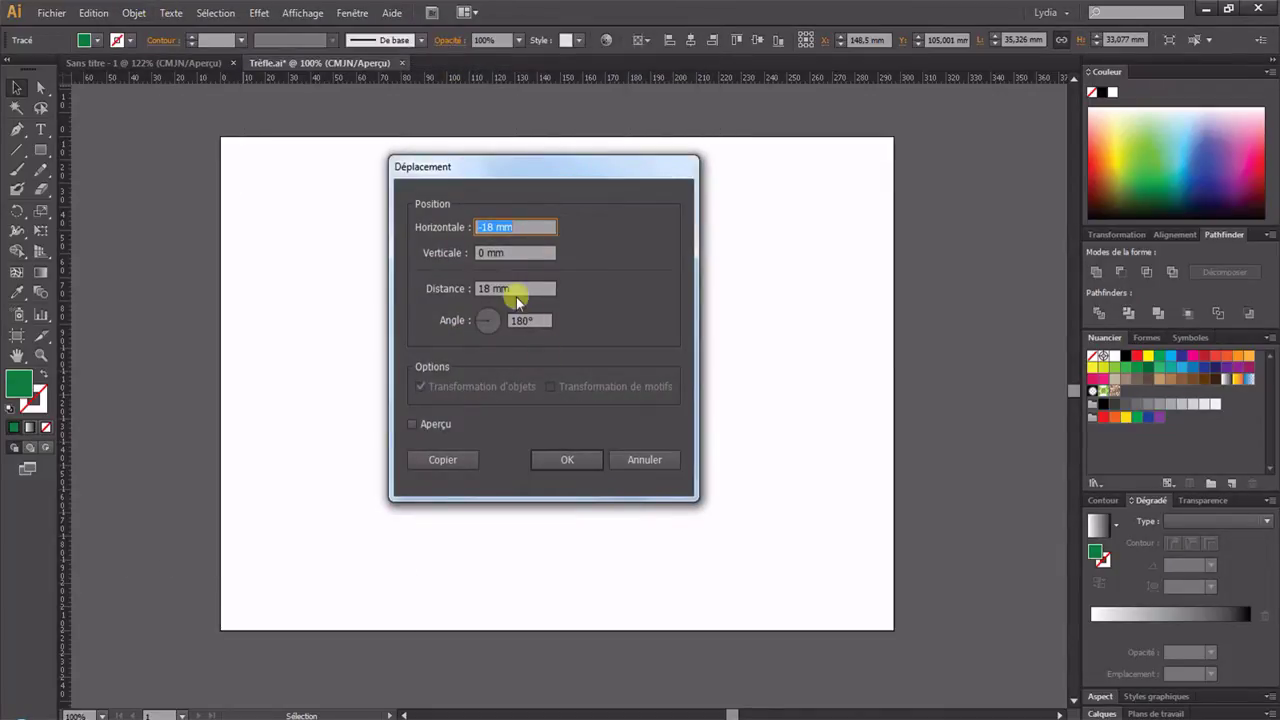
left_click(508, 252)
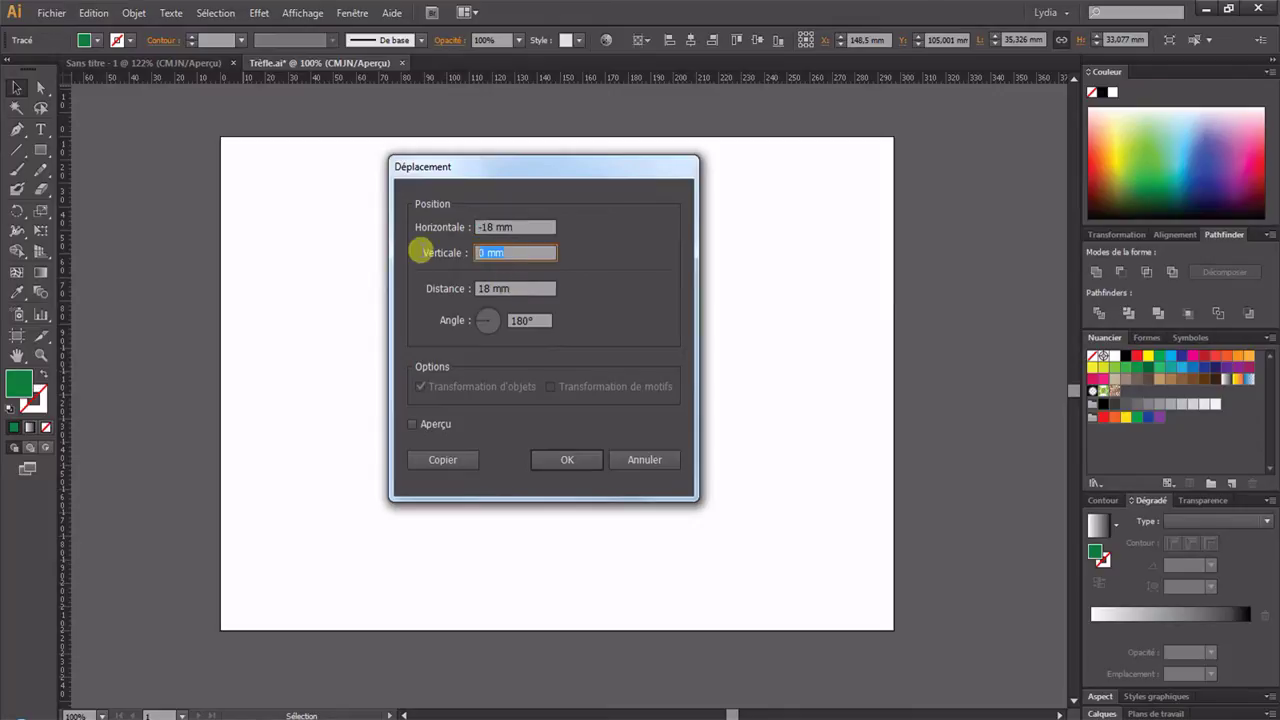
type("18")
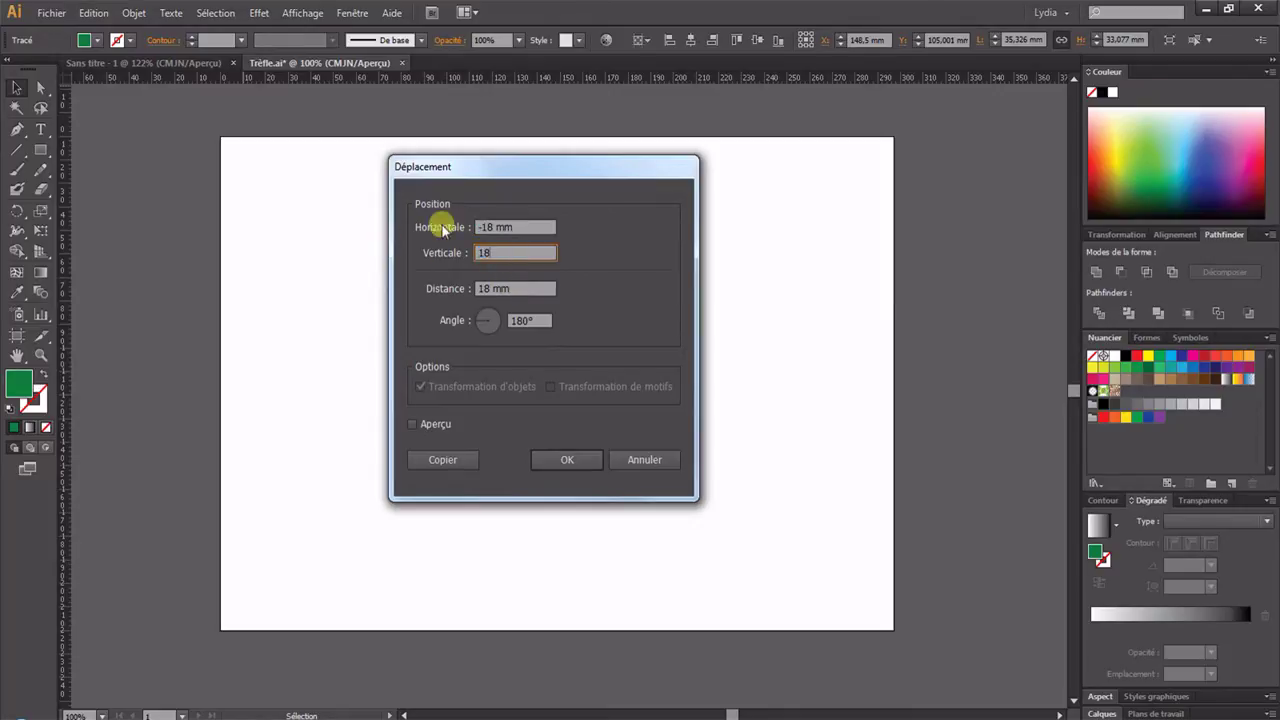
left_click(510, 227)
type("0")
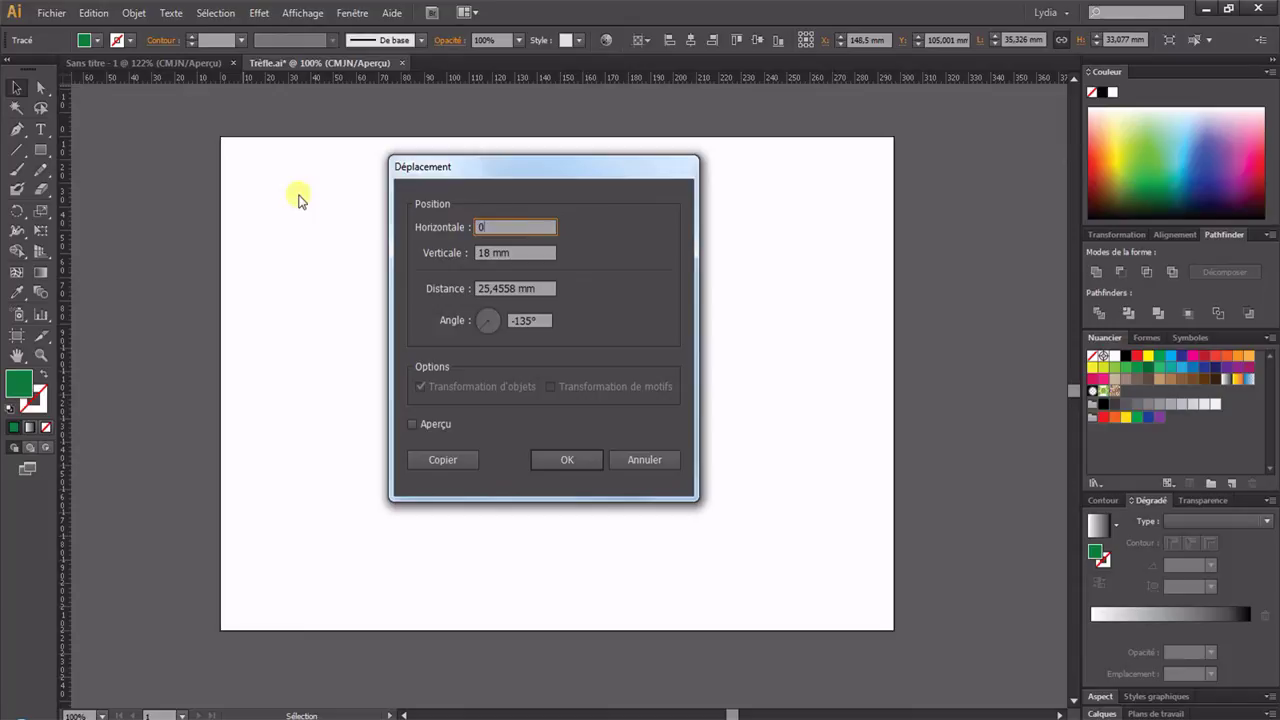
left_click(508, 255)
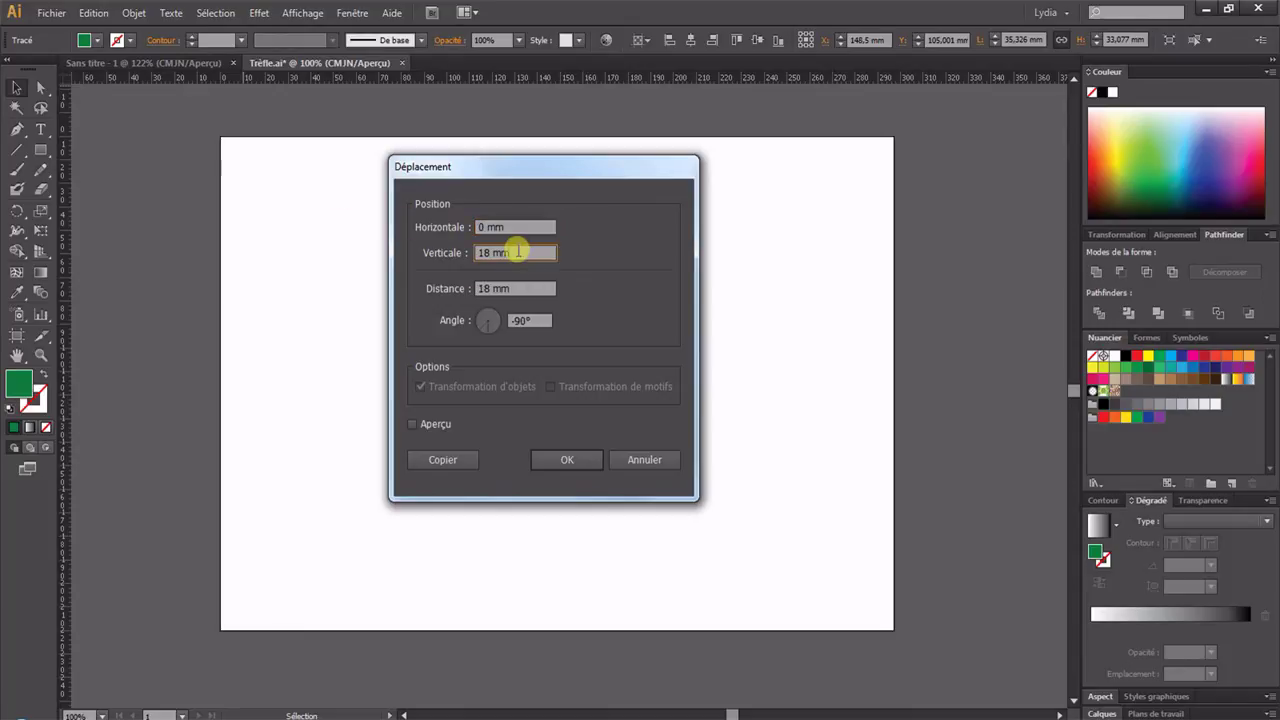
left_click(576, 466)
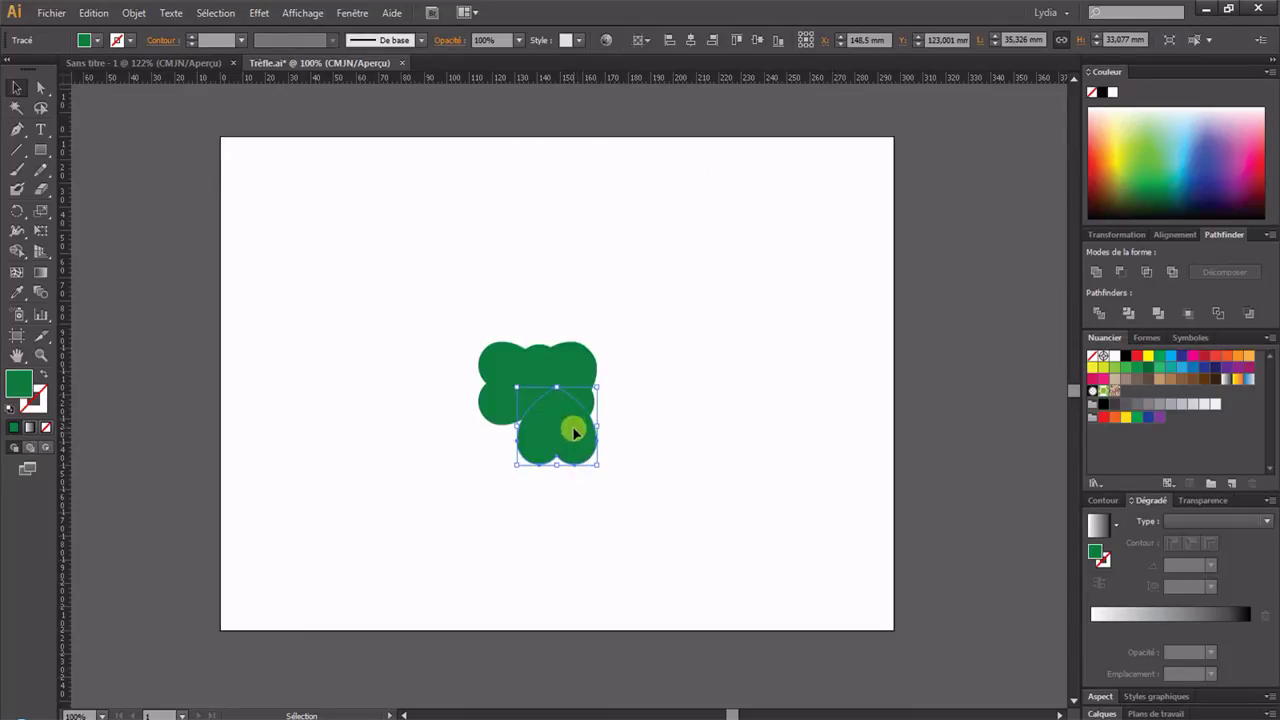
- Move the heart whose lobes face right by 18 mm horizontally and 0 mm vertically
left_click(565, 368)
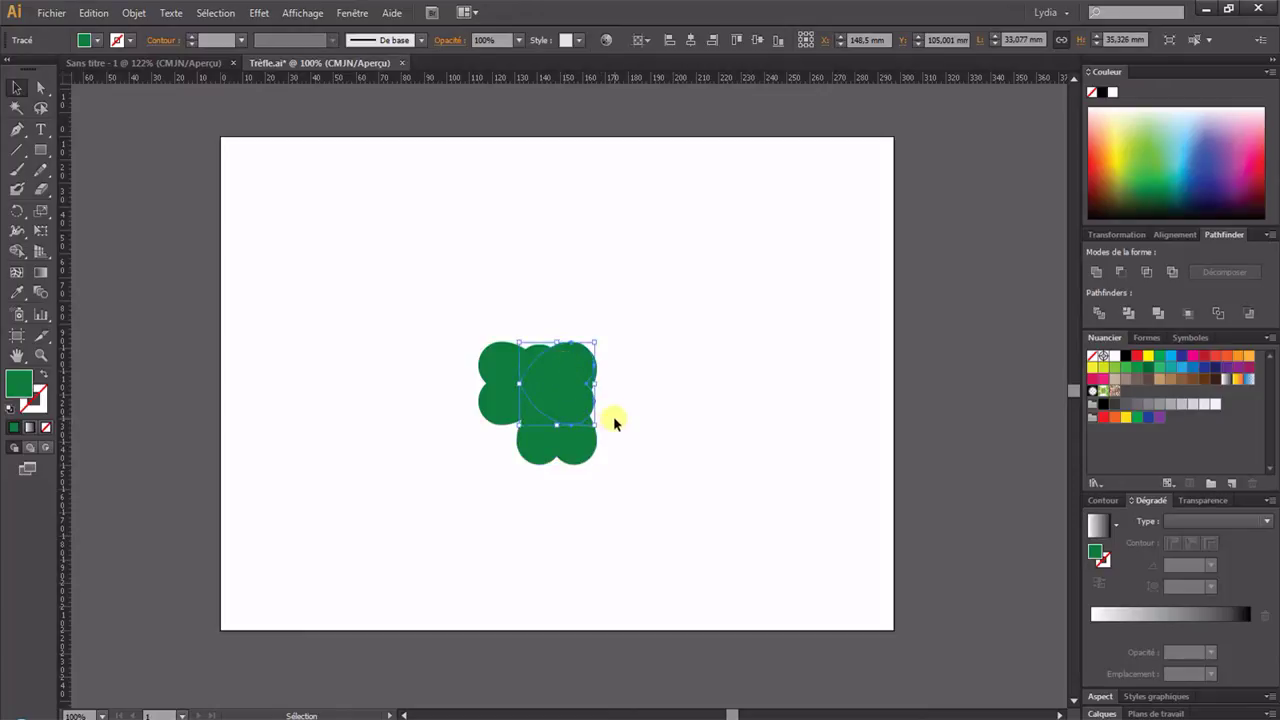
left_click(581, 404)
left_click(130, 12)
mouse_move(357, 32)
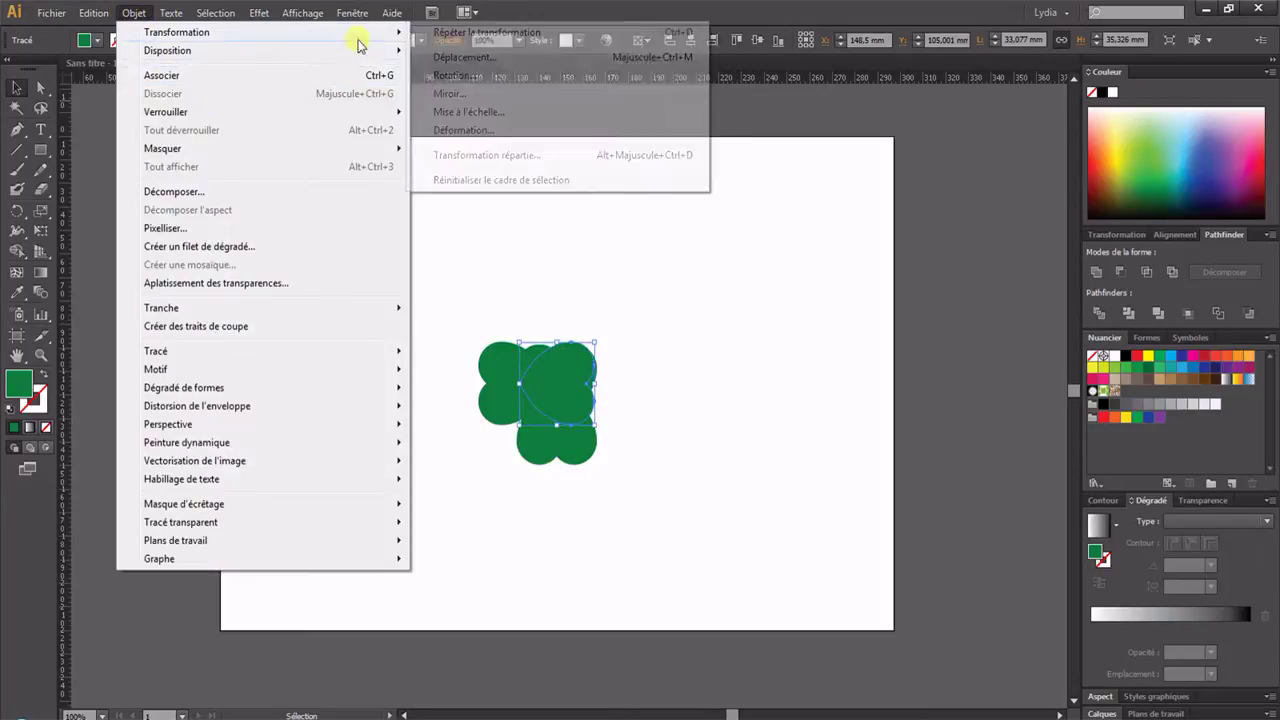
left_click(440, 55)
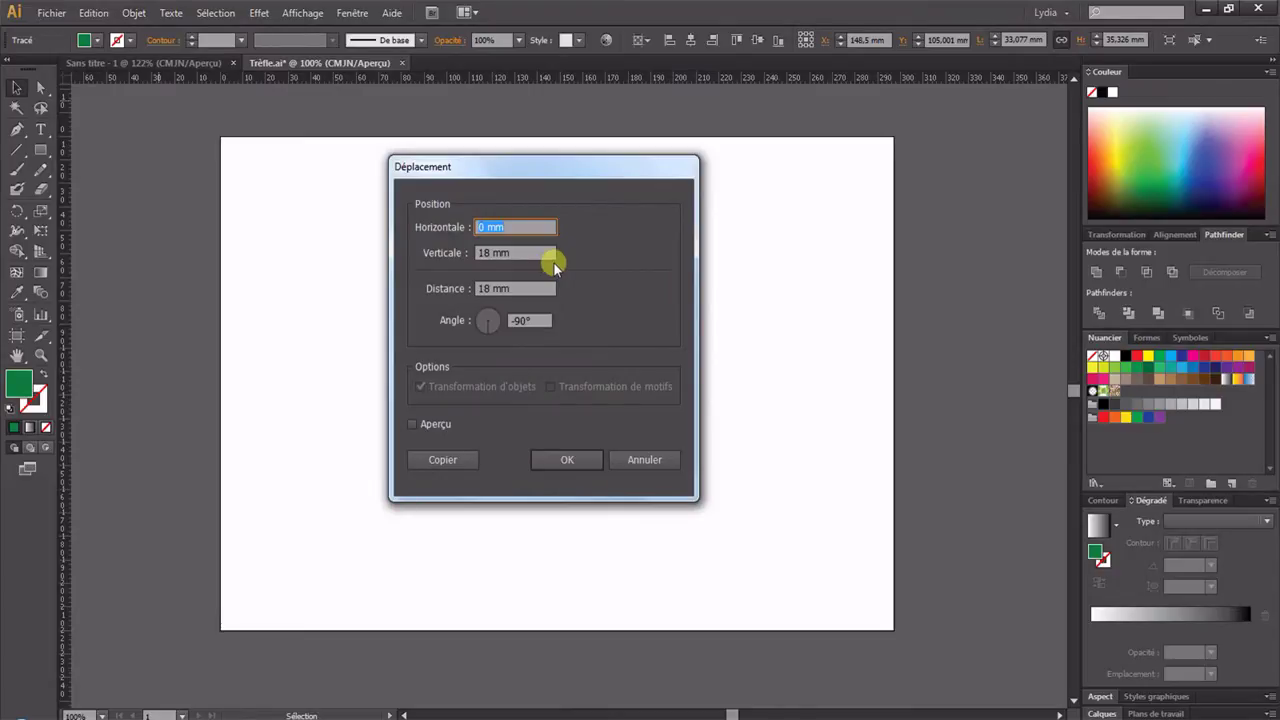
type("18")
key("Tab")
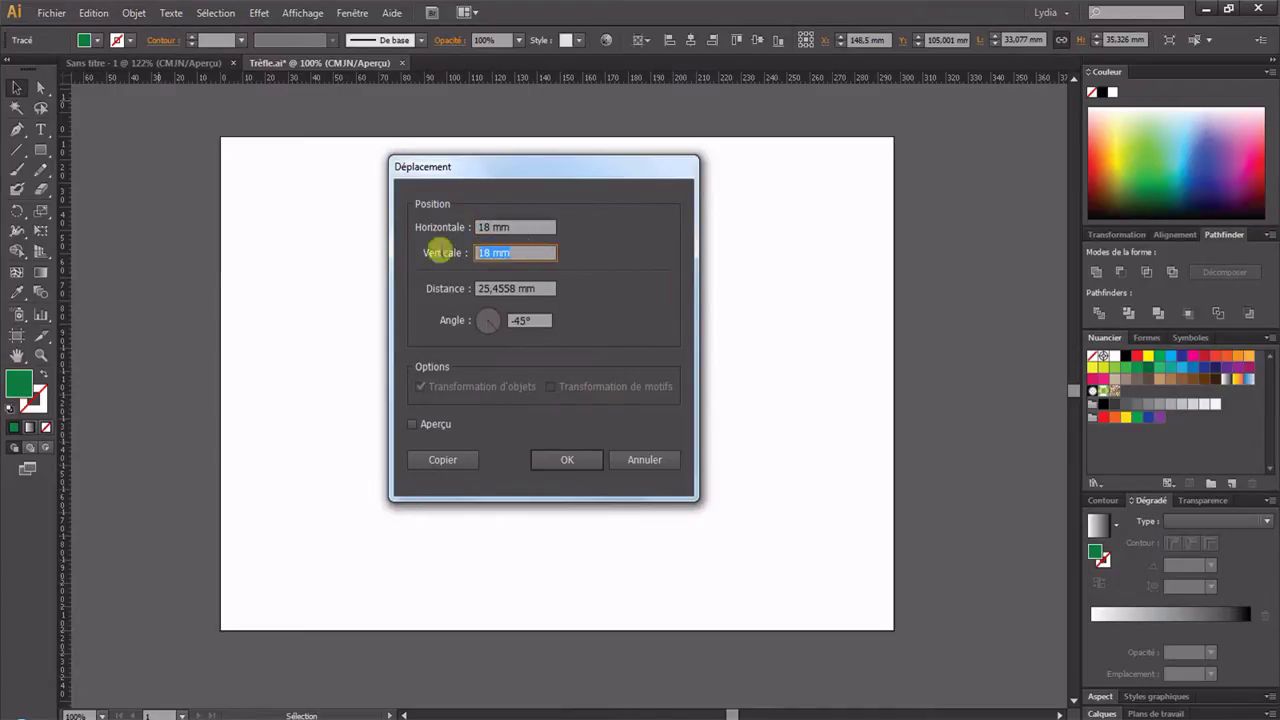
type("0")
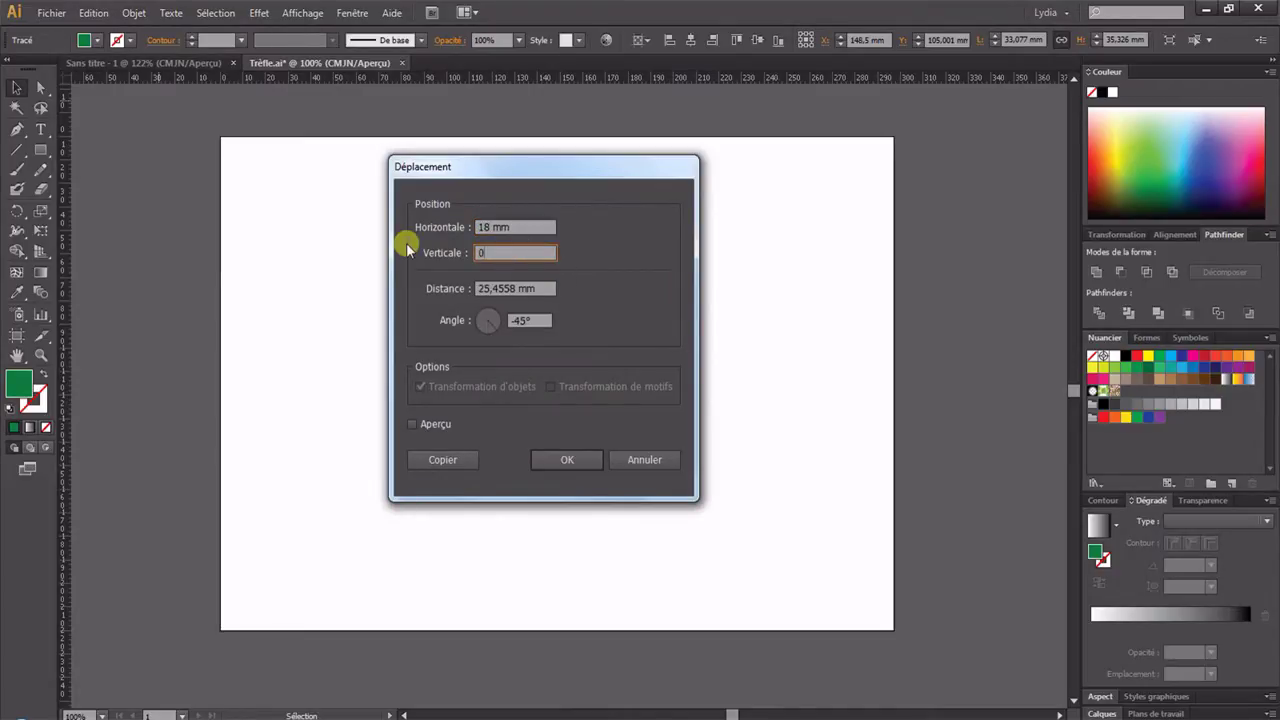
left_click(555, 460)
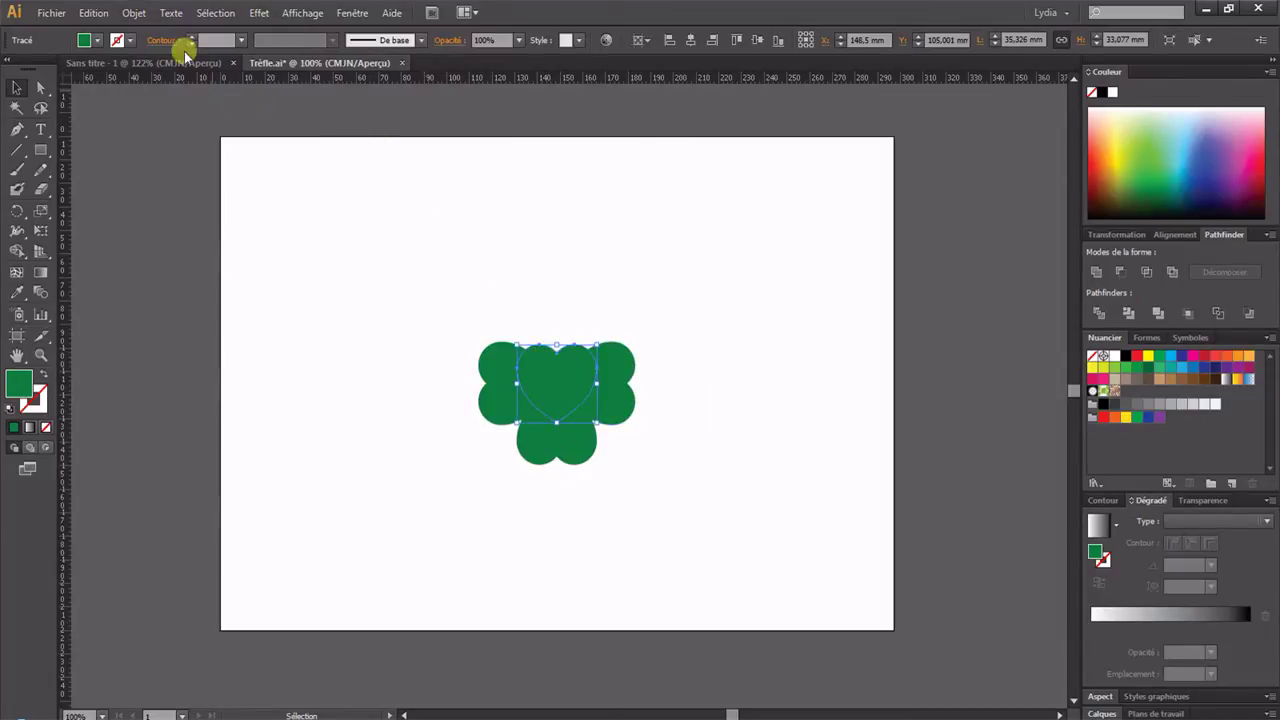
- Move the upright heart by 0 mm horizontally and -18 mm vertically to complete the four-leaf arrangement
left_click(134, 13)
mouse_move(287, 40)
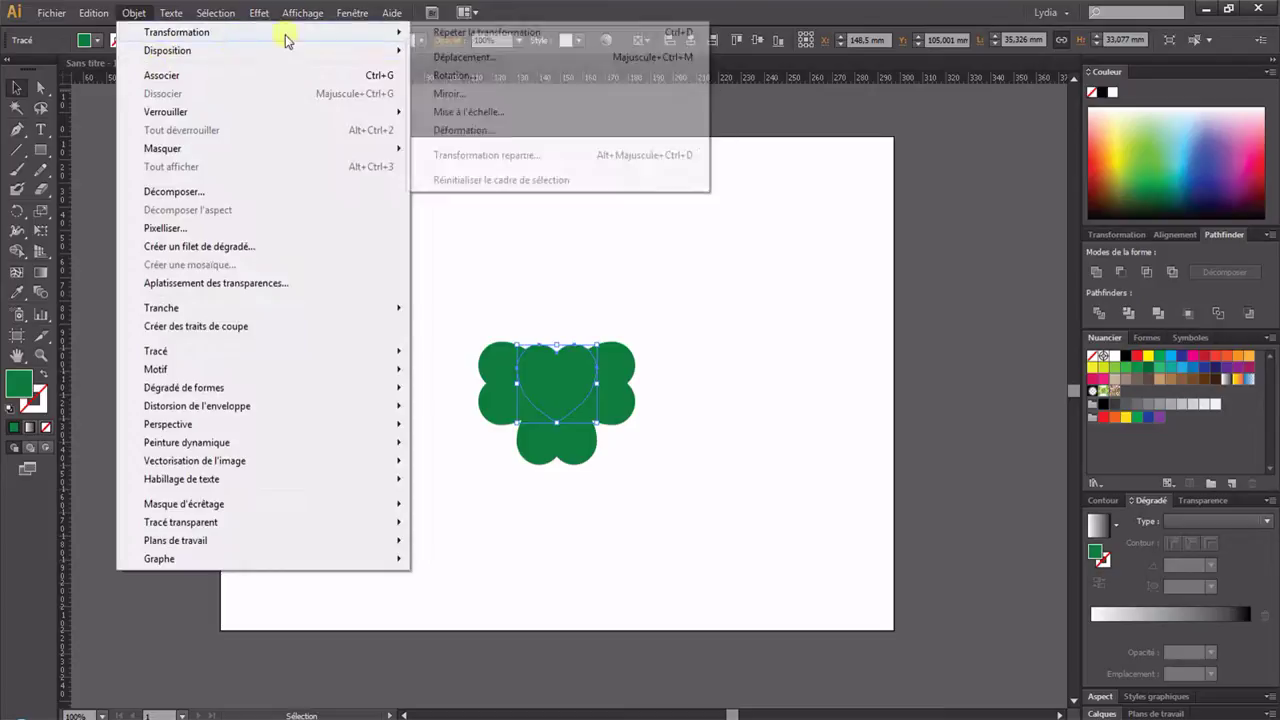
left_click(462, 57)
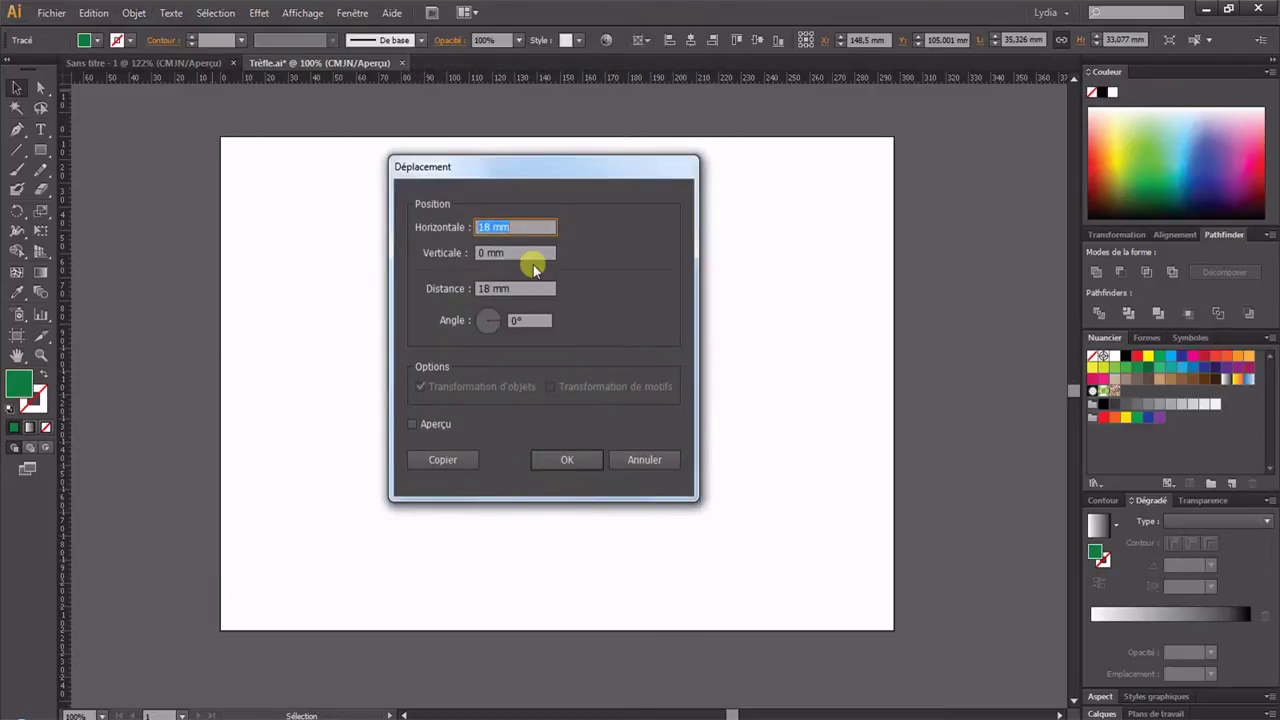
type("0")
key("Tab")
type("-18")
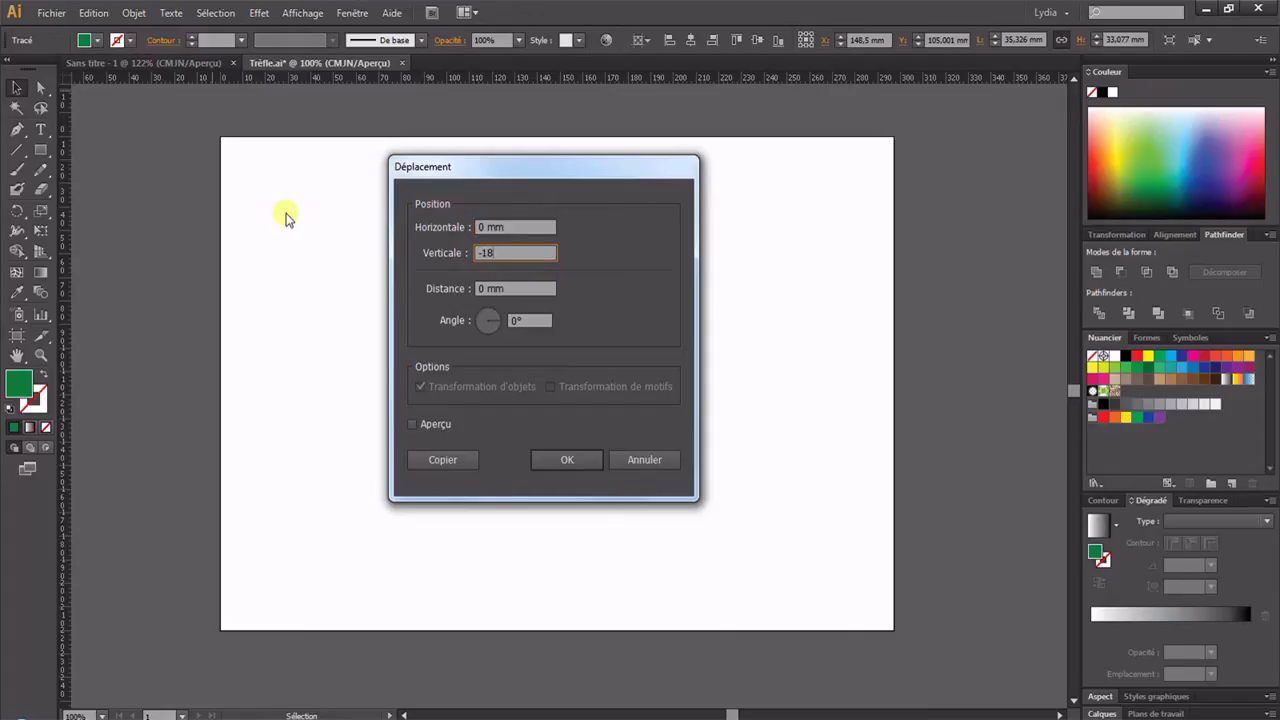
left_click(500, 288)
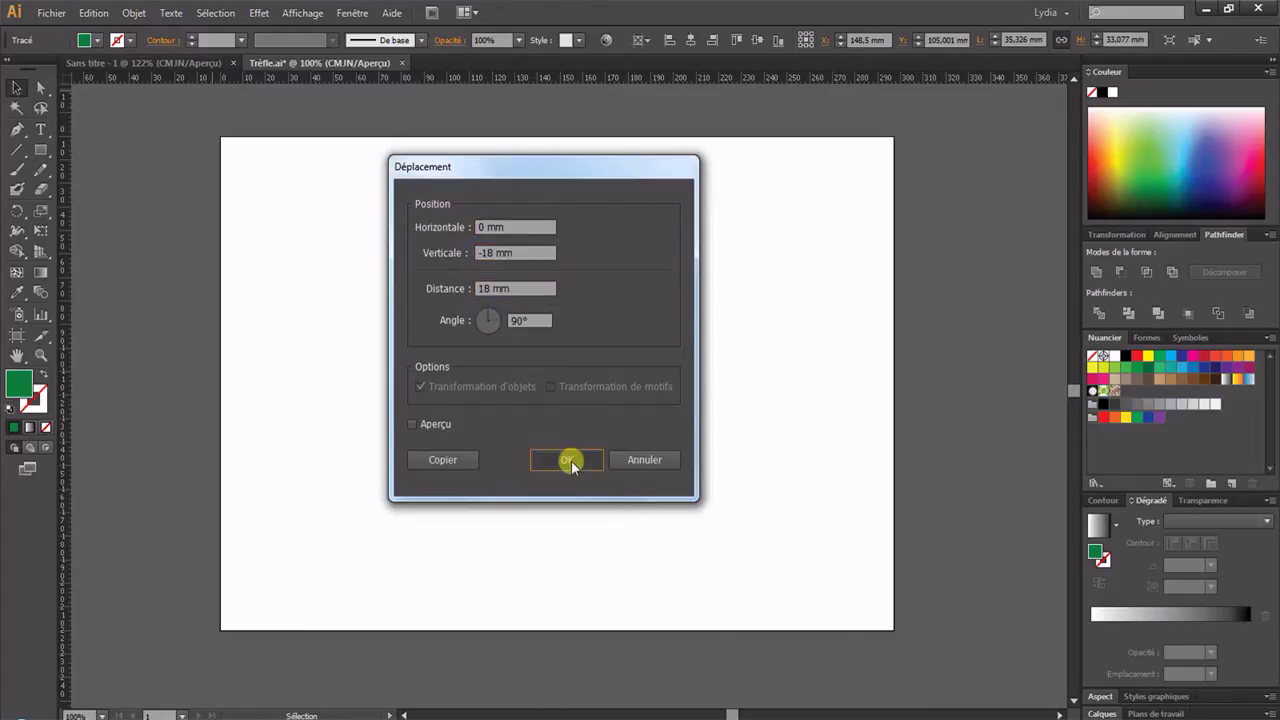
left_click(571, 460)
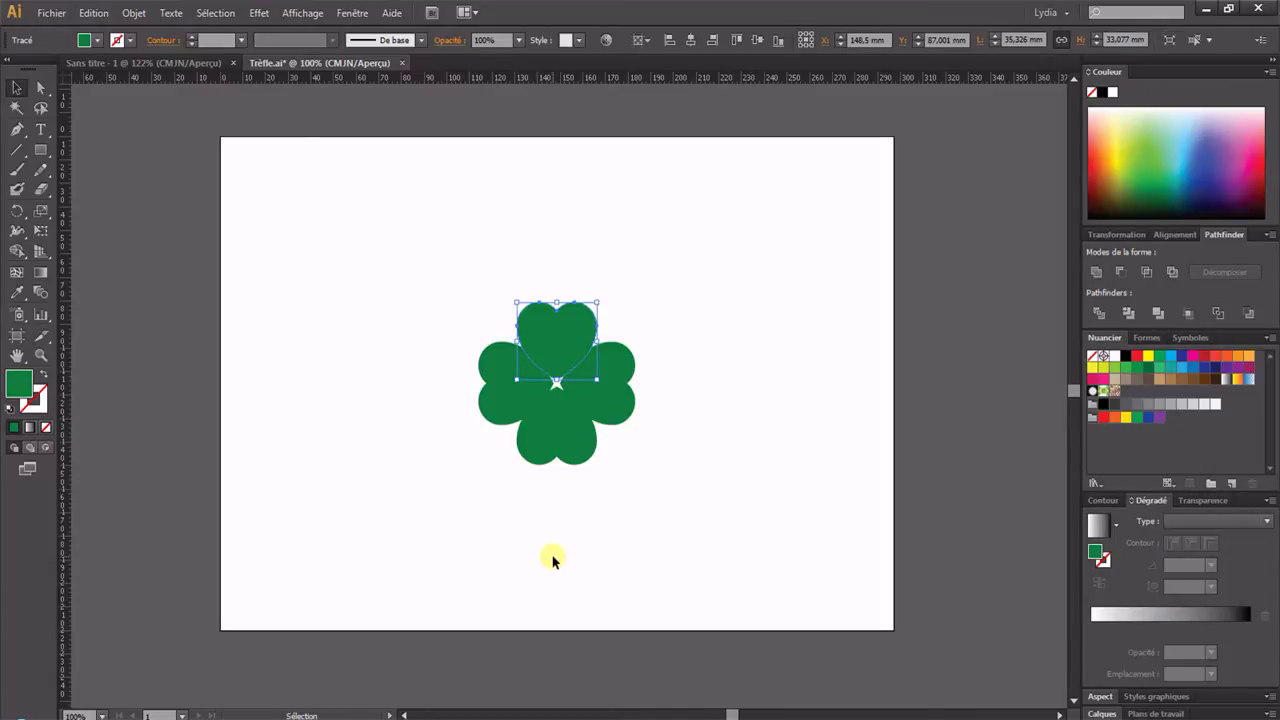
- Select all four overlapping hearts and unite them into a single clover shape with Pathfinder
left_click(443, 399)
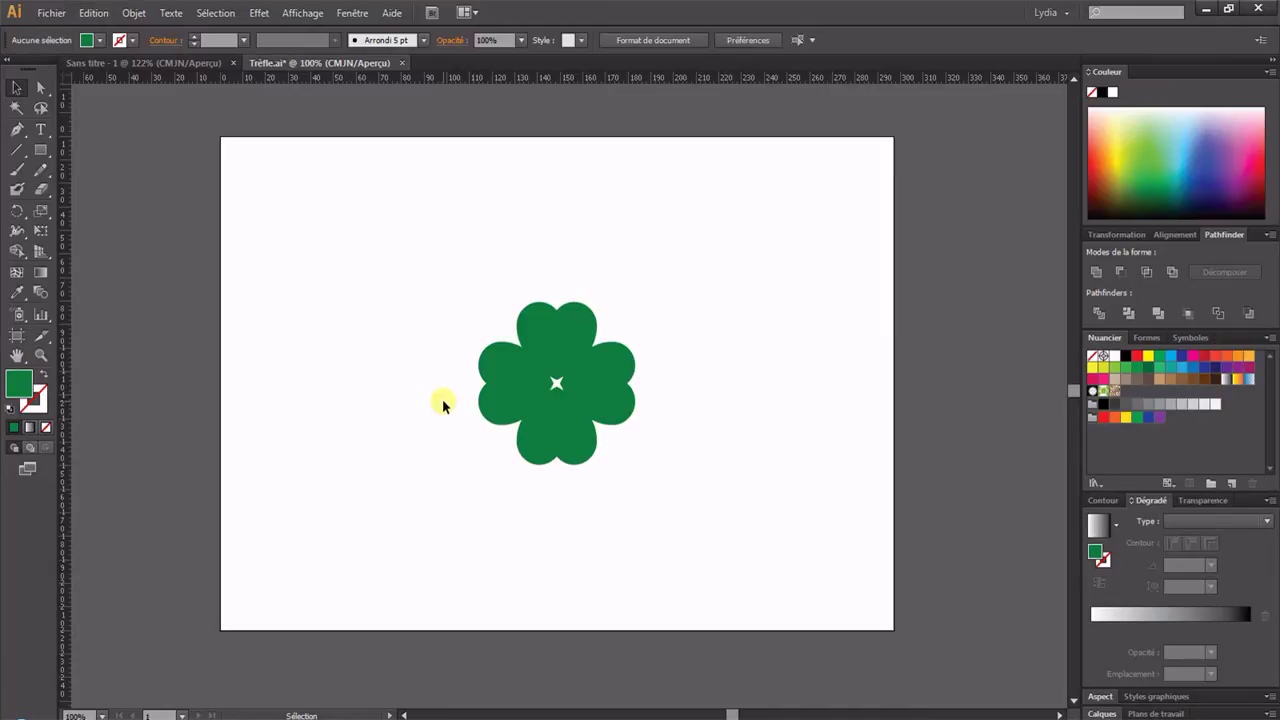
left_click_drag(390, 261, 737, 520)
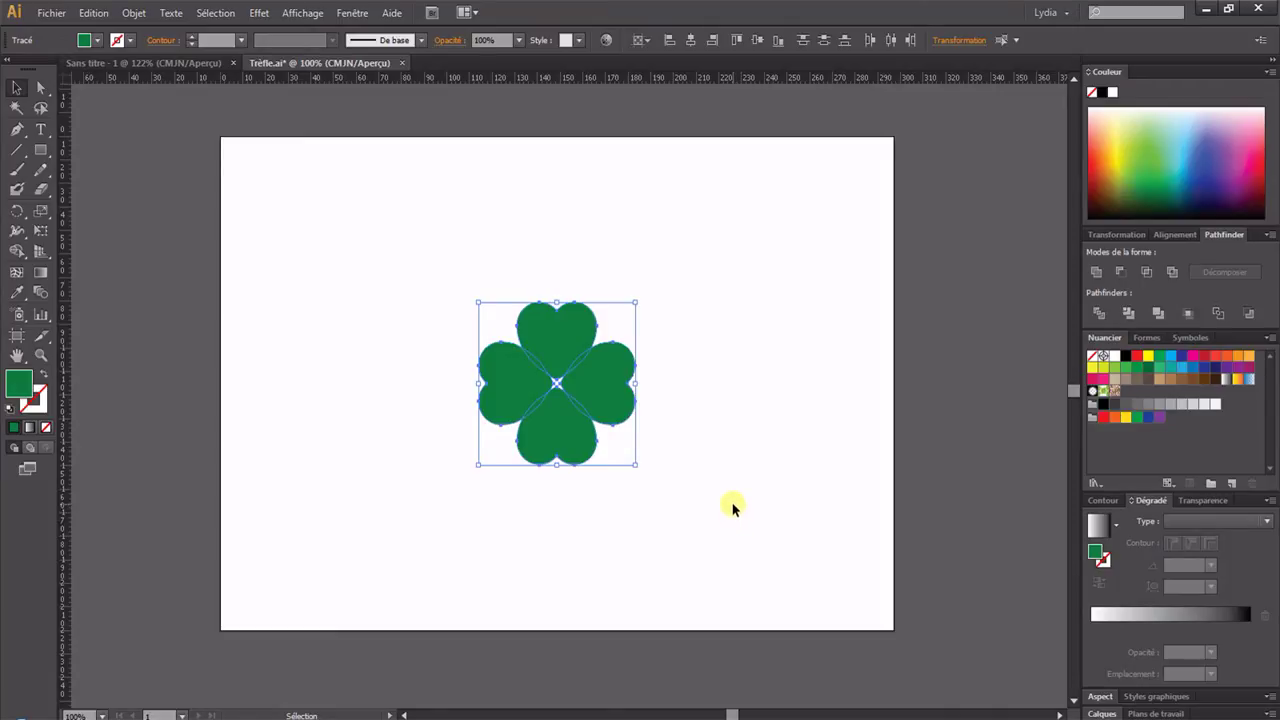
left_click(350, 13)
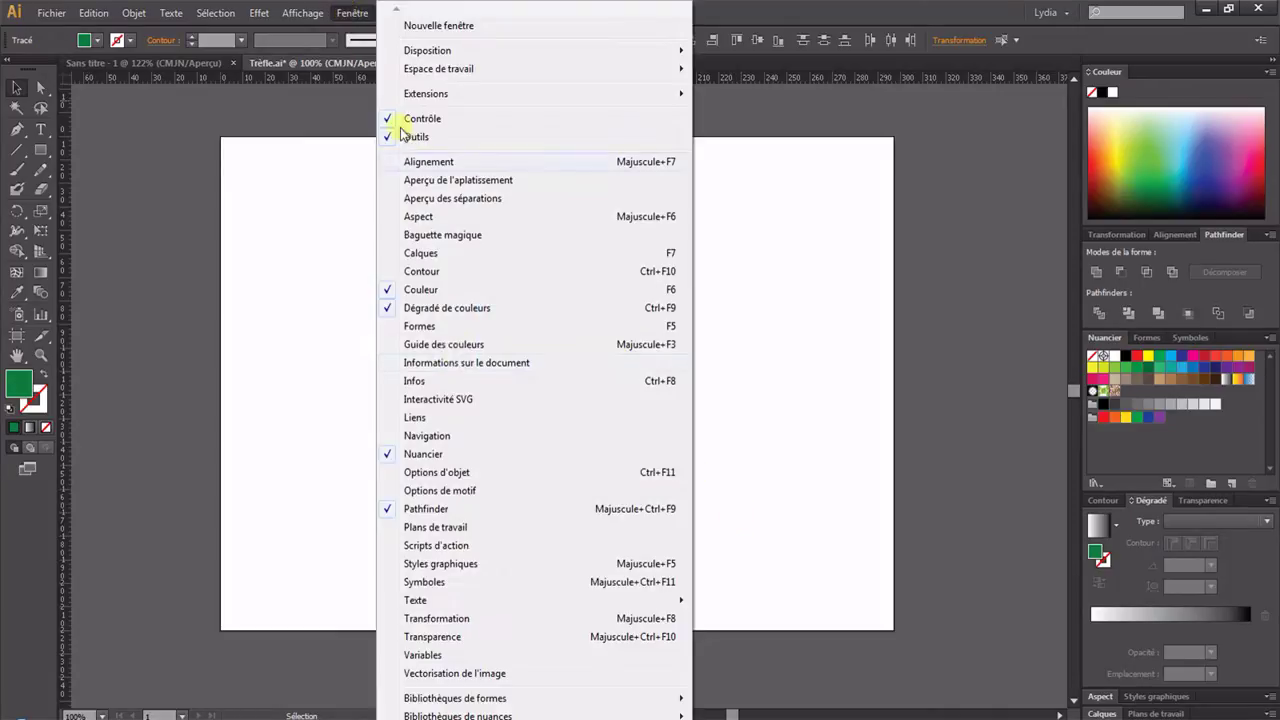
left_click(882, 13)
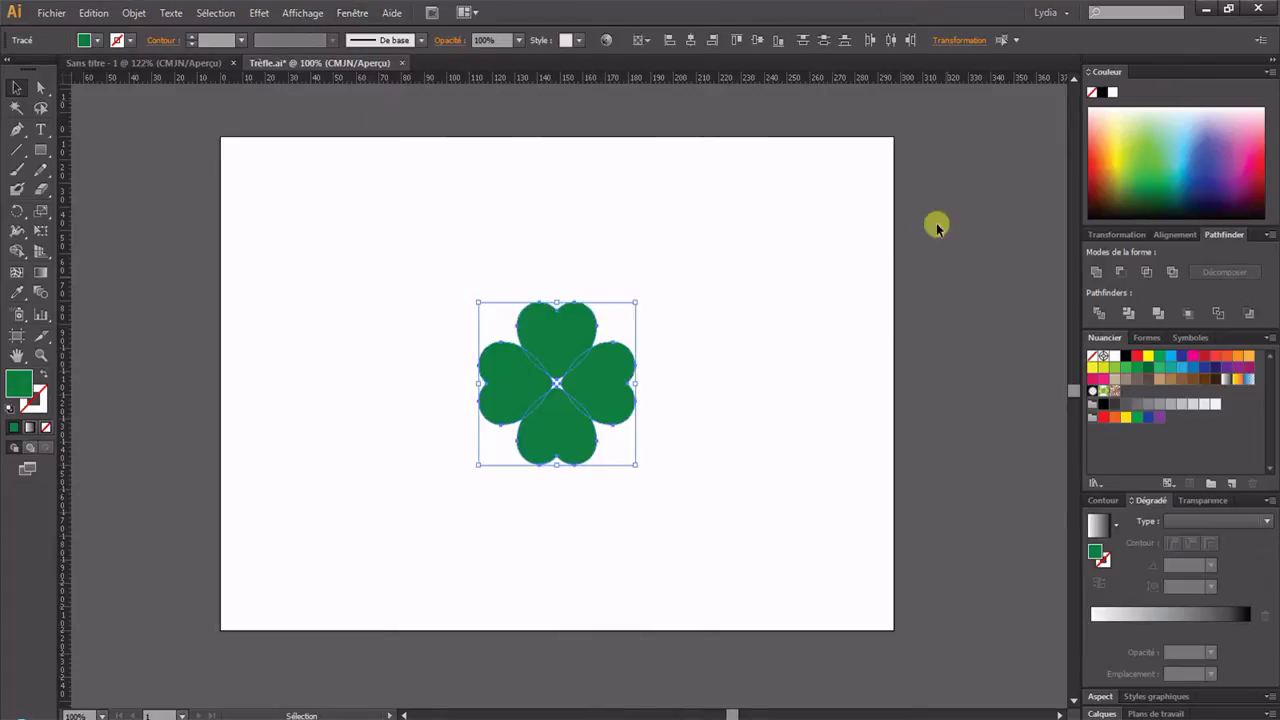
left_click(1099, 277)
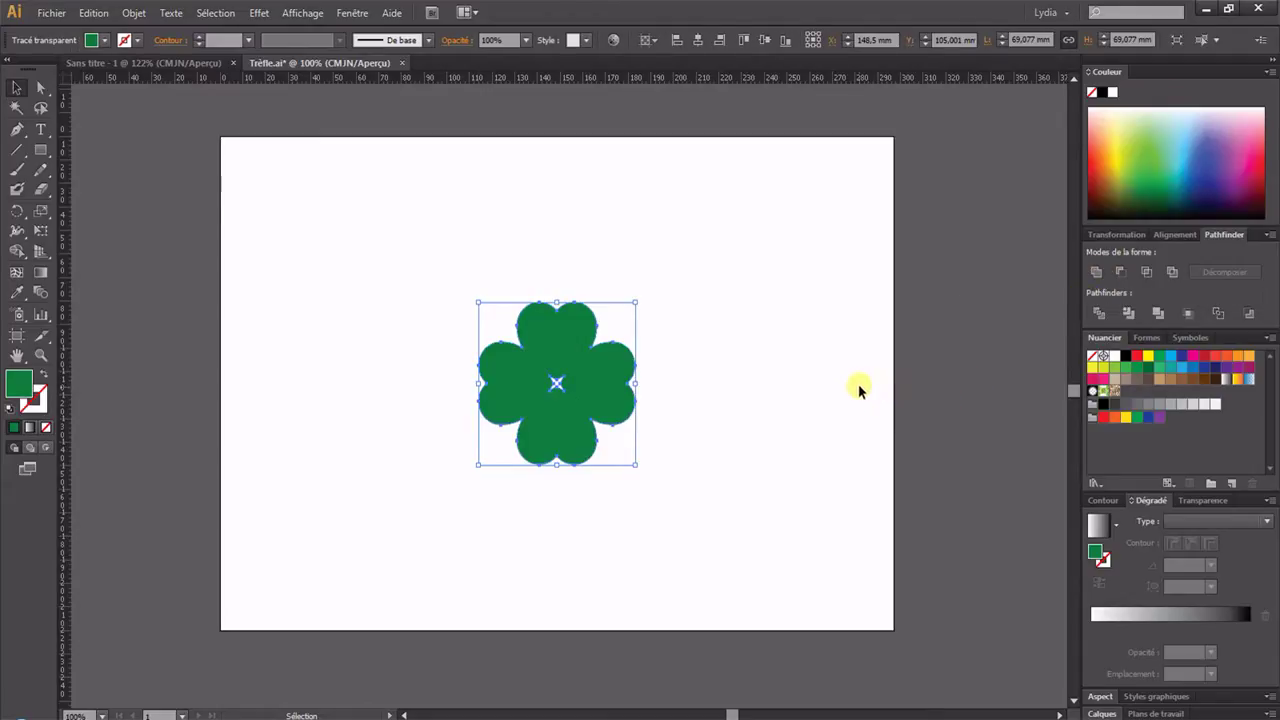
left_click(698, 391)
left_click(757, 340)
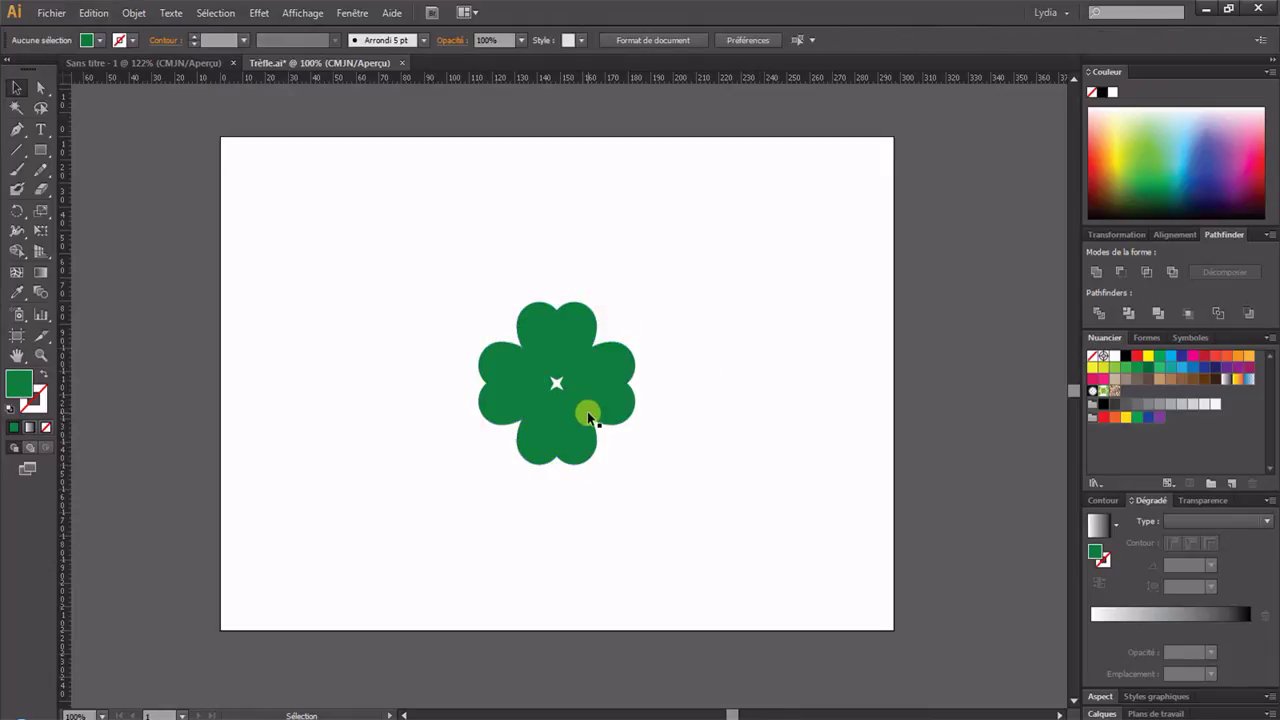
- Try to close the star-shaped hole in the clover's centre by deleting its two upper corner anchor points
left_click(589, 416)
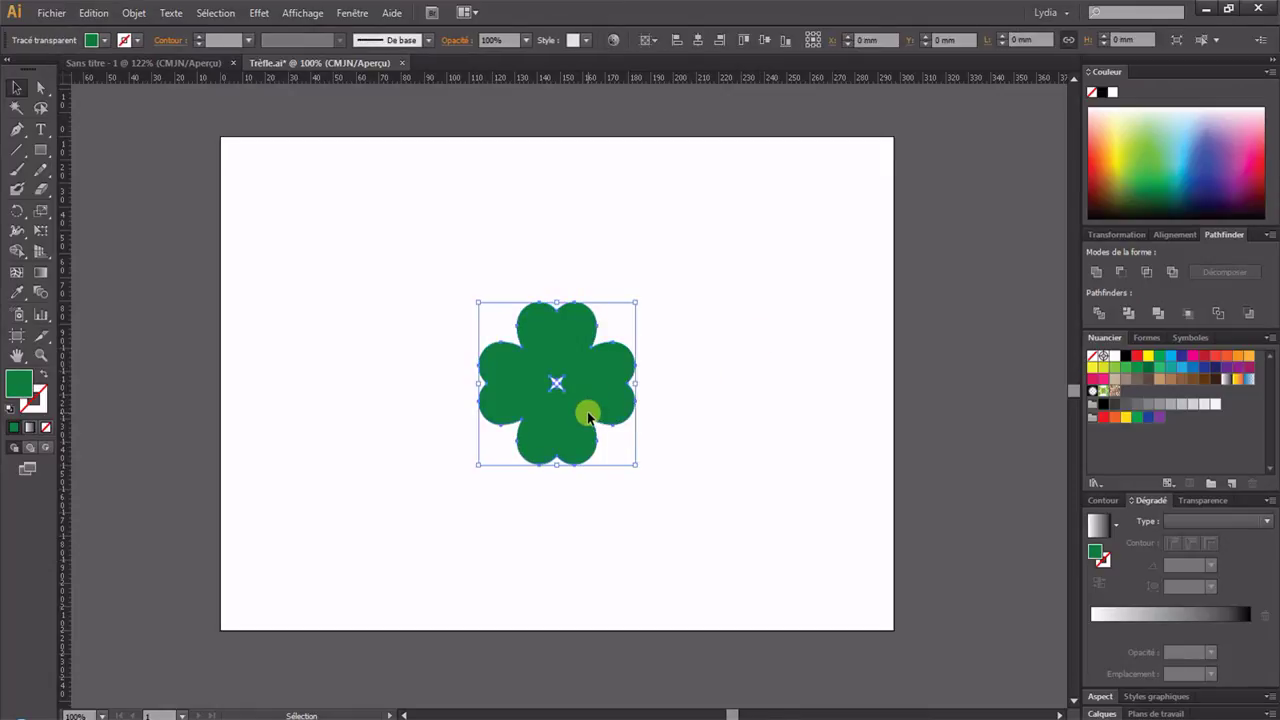
left_click(41, 355)
left_click_drag(425, 250, 712, 535)
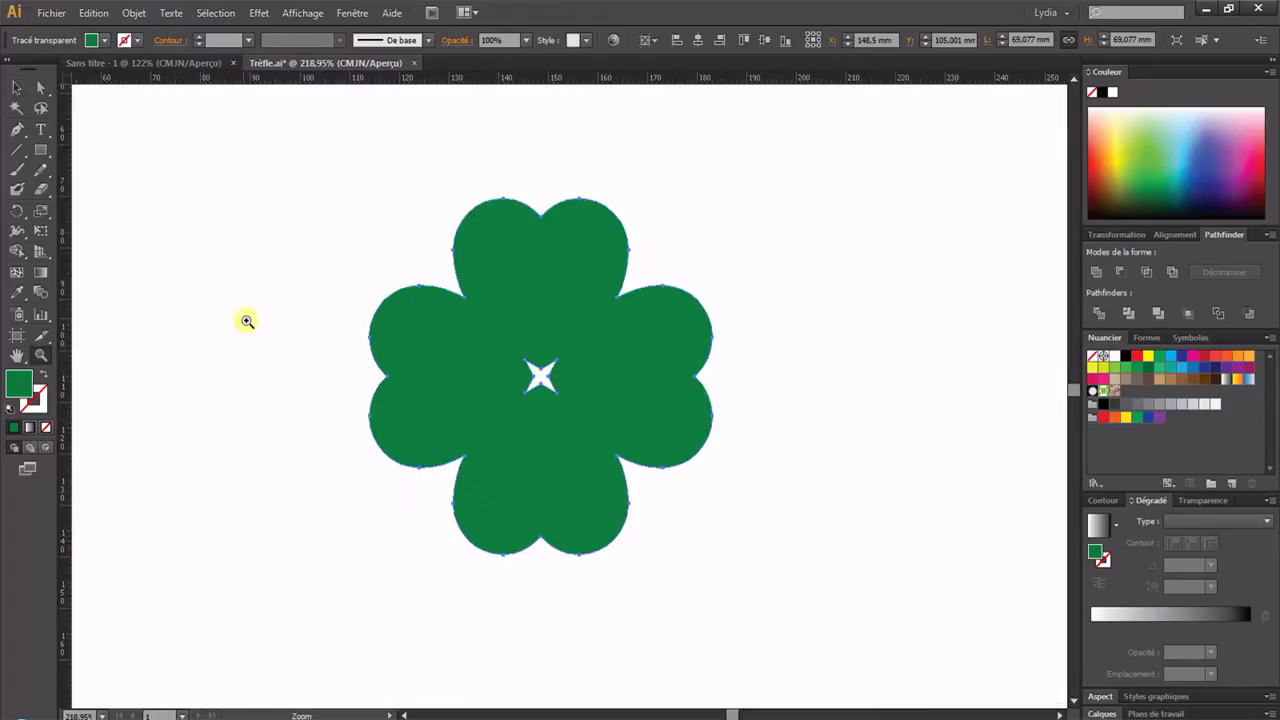
left_click(17, 89)
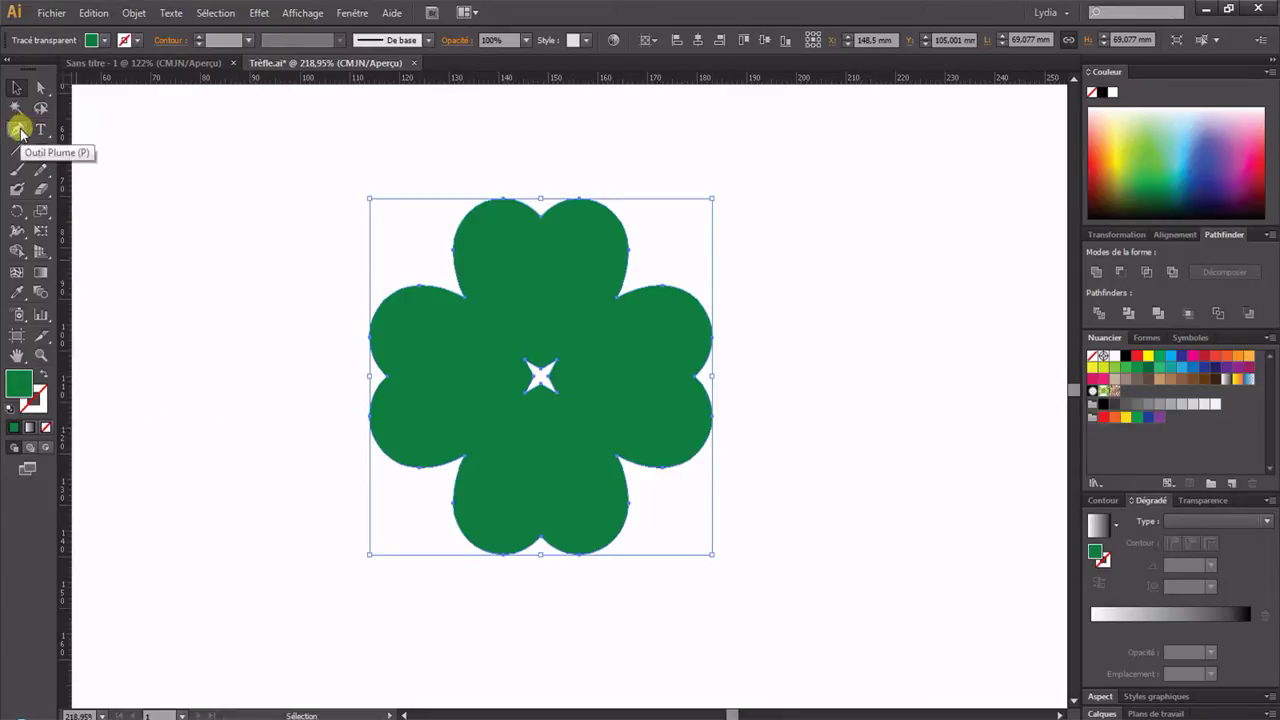
left_click_drag(20, 132, 56, 170)
left_click(528, 366)
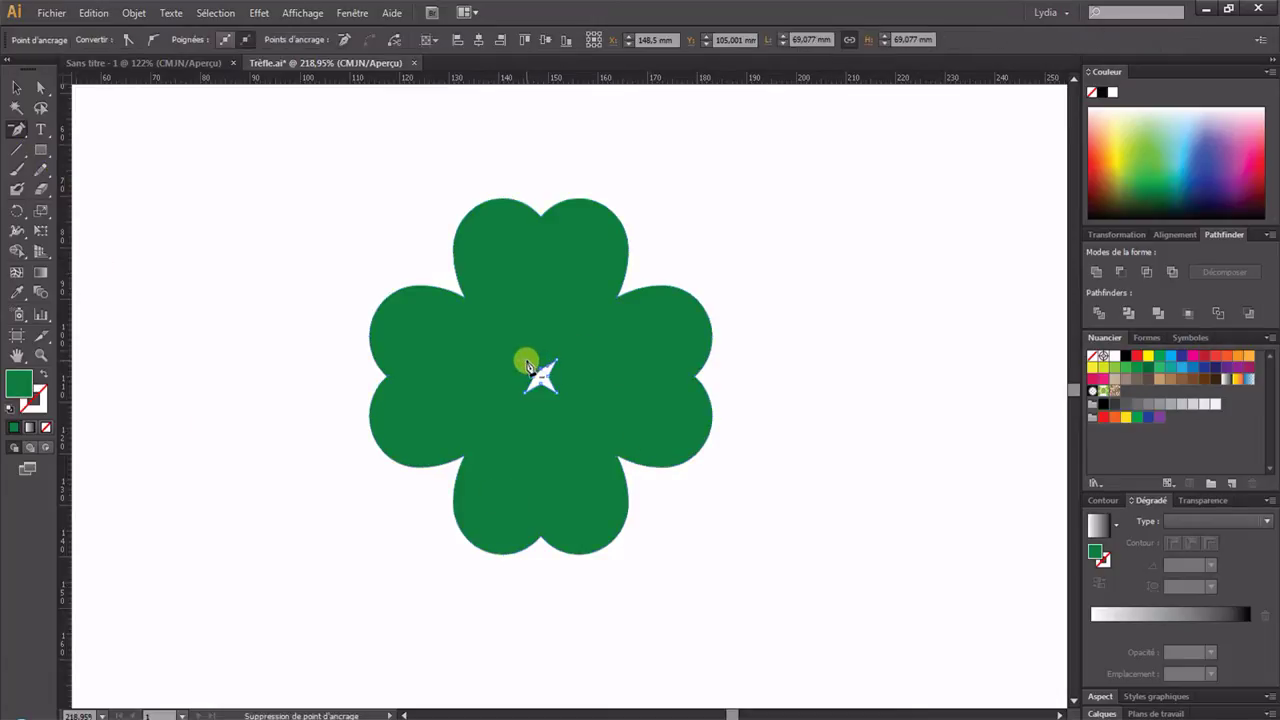
left_click(528, 366)
left_click(556, 362)
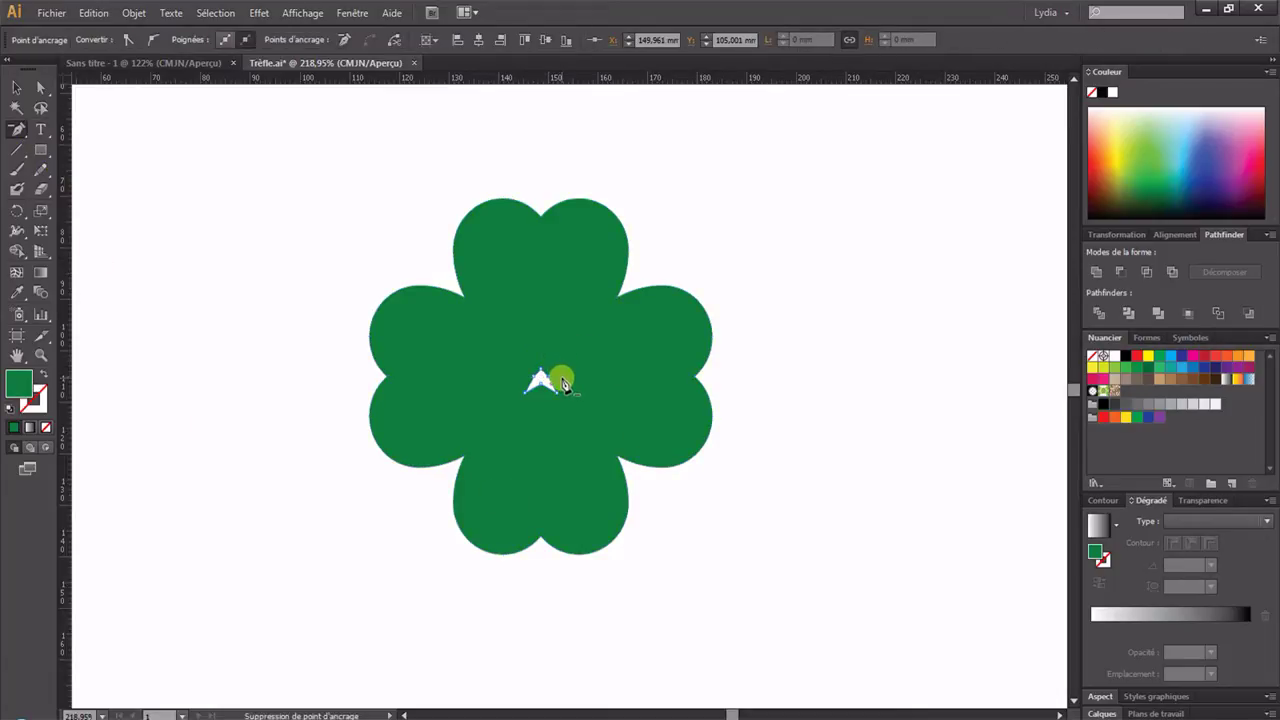
- Undo both anchor point deletions on the central star-shaped hole
left_click(92, 13)
left_click(130, 32)
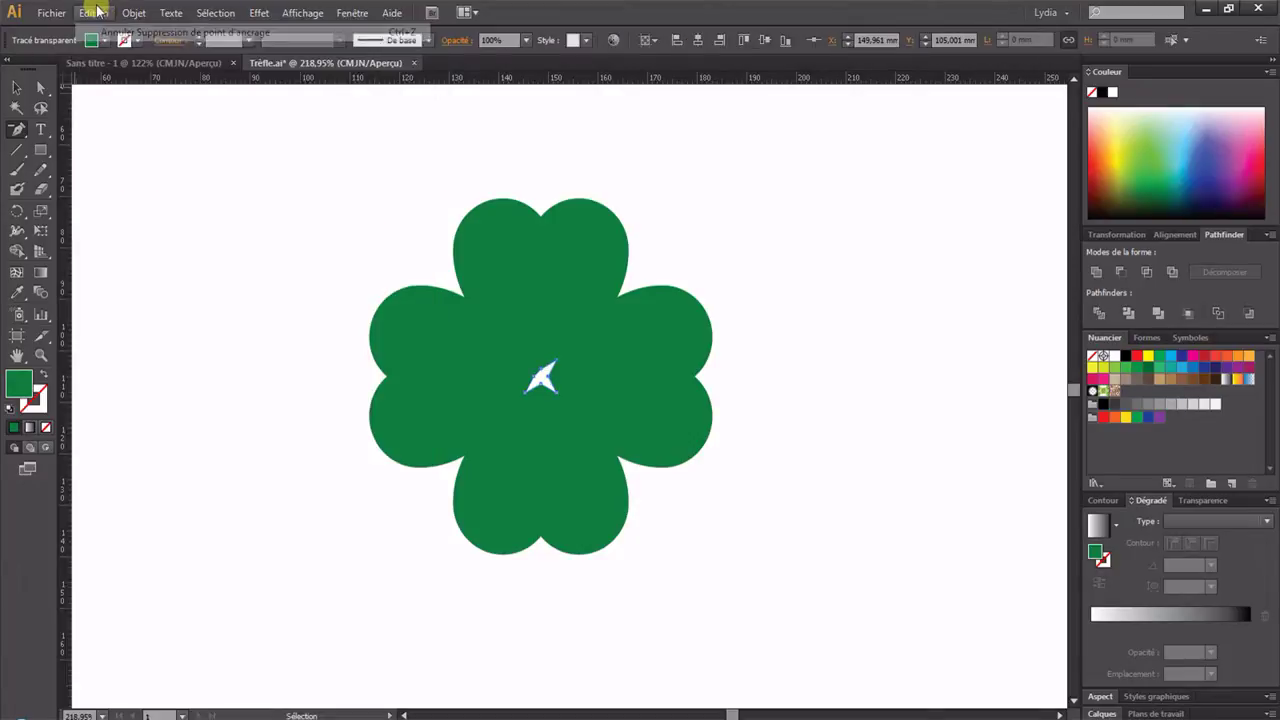
left_click(95, 12)
left_click(130, 31)
left_click(15, 88)
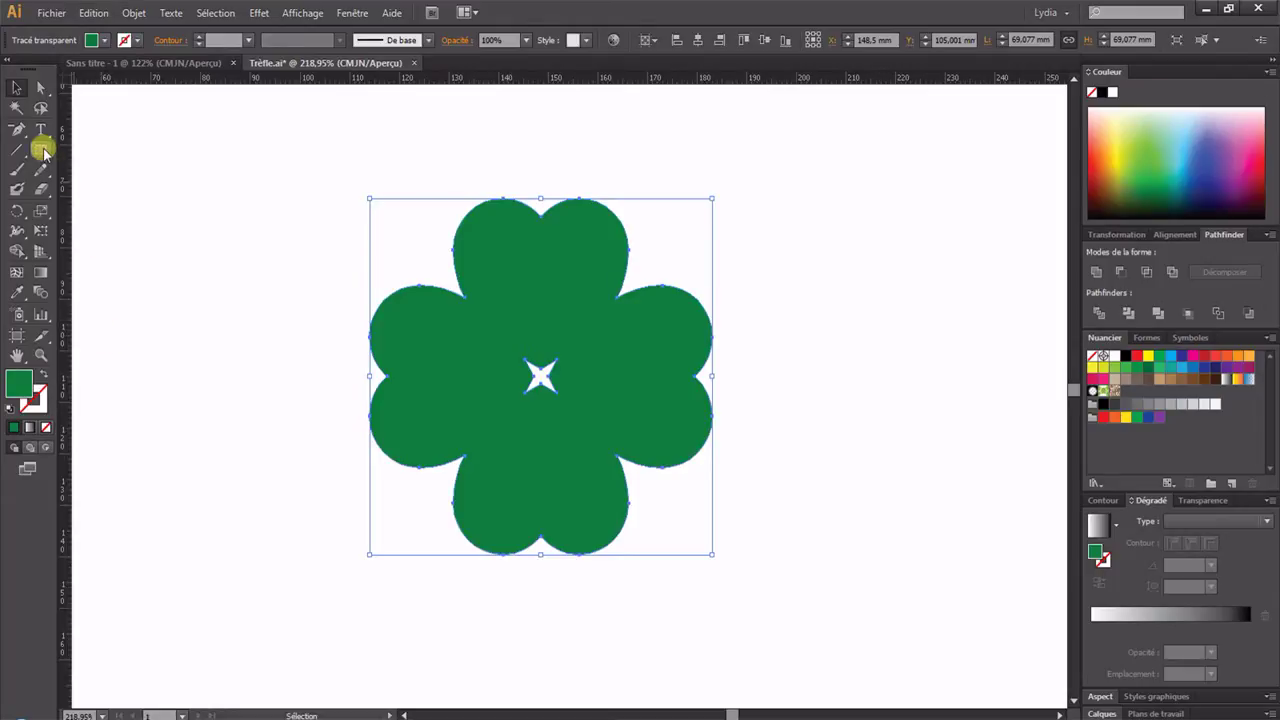
- Cover the central hole with an ellipse about 22 mm wide and 25 mm high, and unite it with the clover
left_click_drag(44, 153, 108, 195)
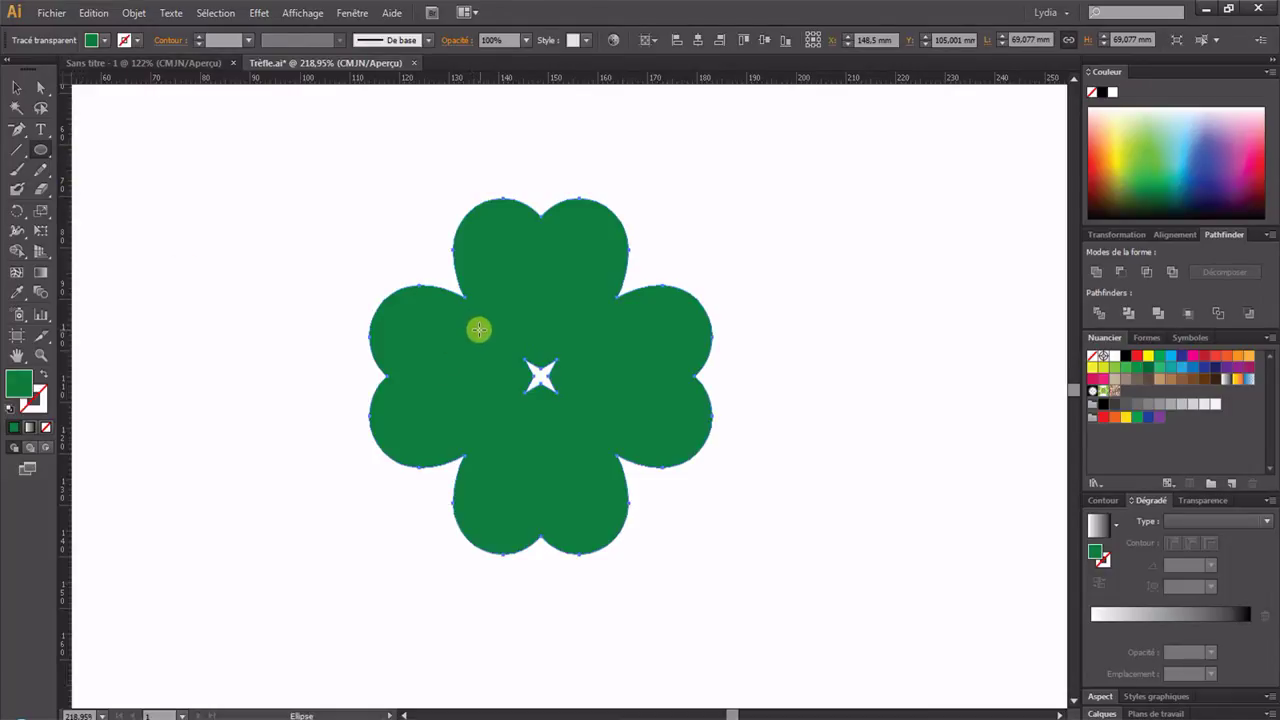
left_click_drag(488, 330, 597, 457)
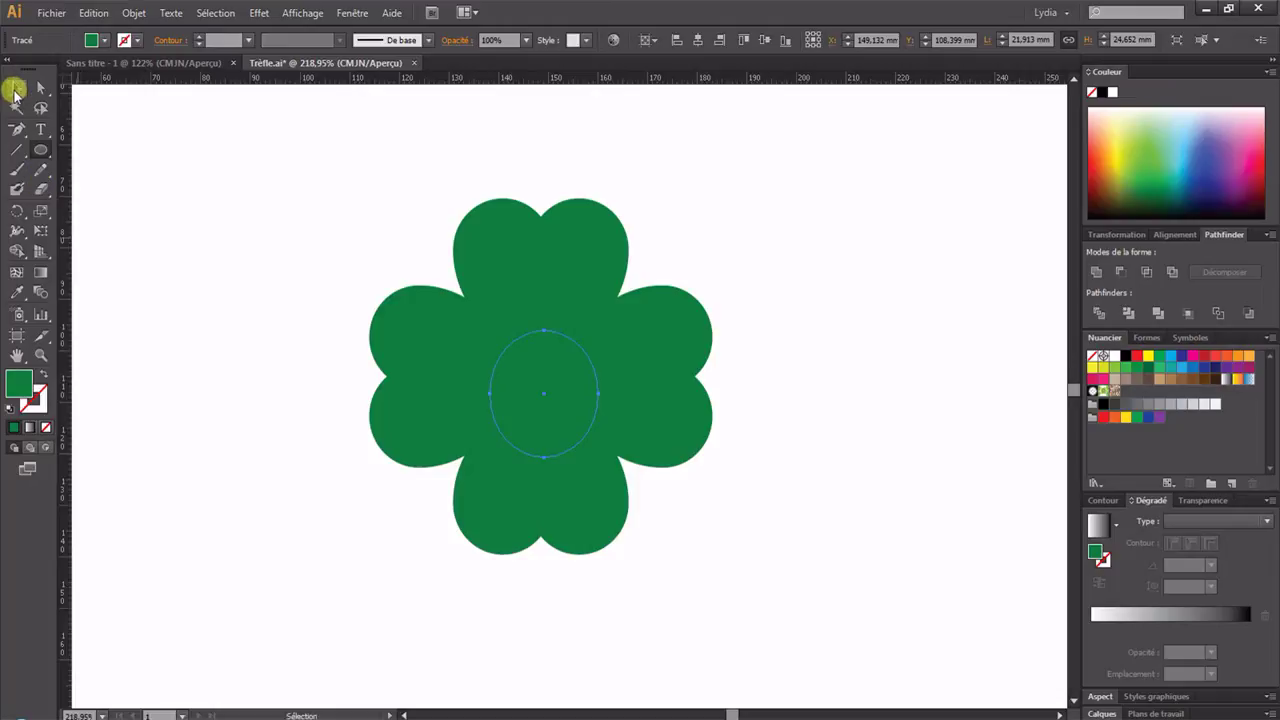
left_click(16, 88)
left_click_drag(250, 129, 835, 601)
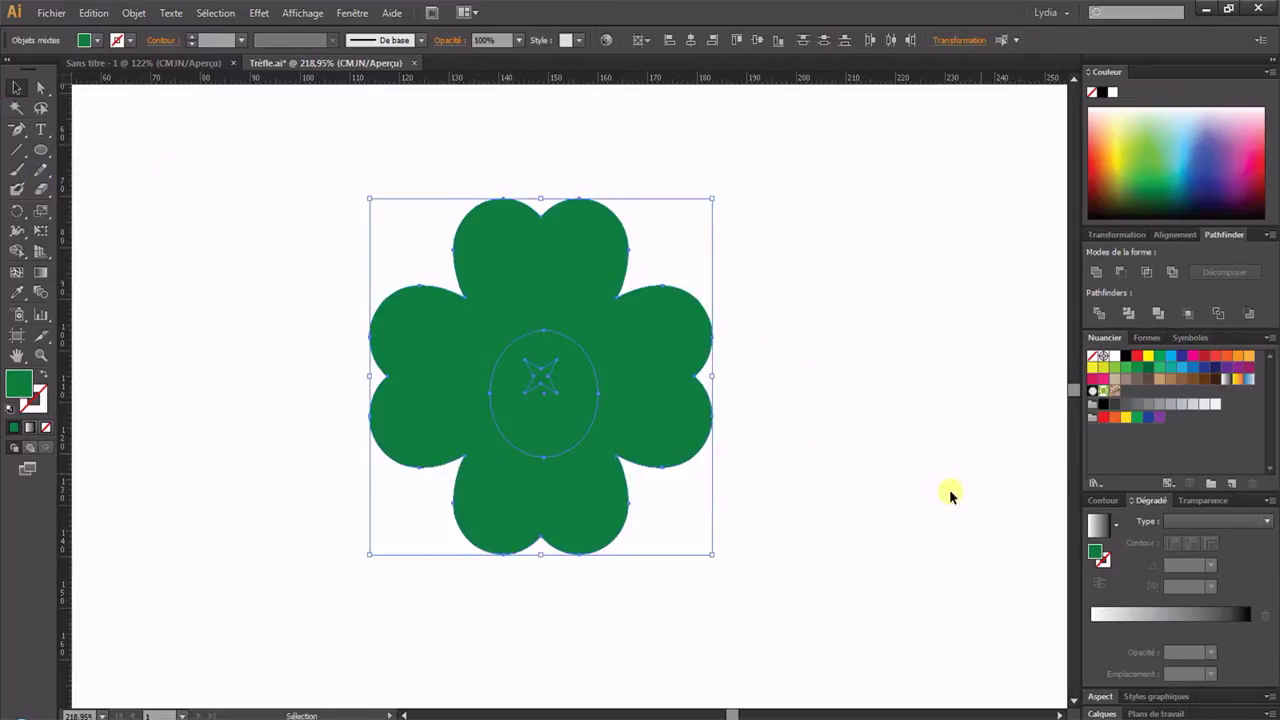
left_click(1100, 273)
left_click(850, 419)
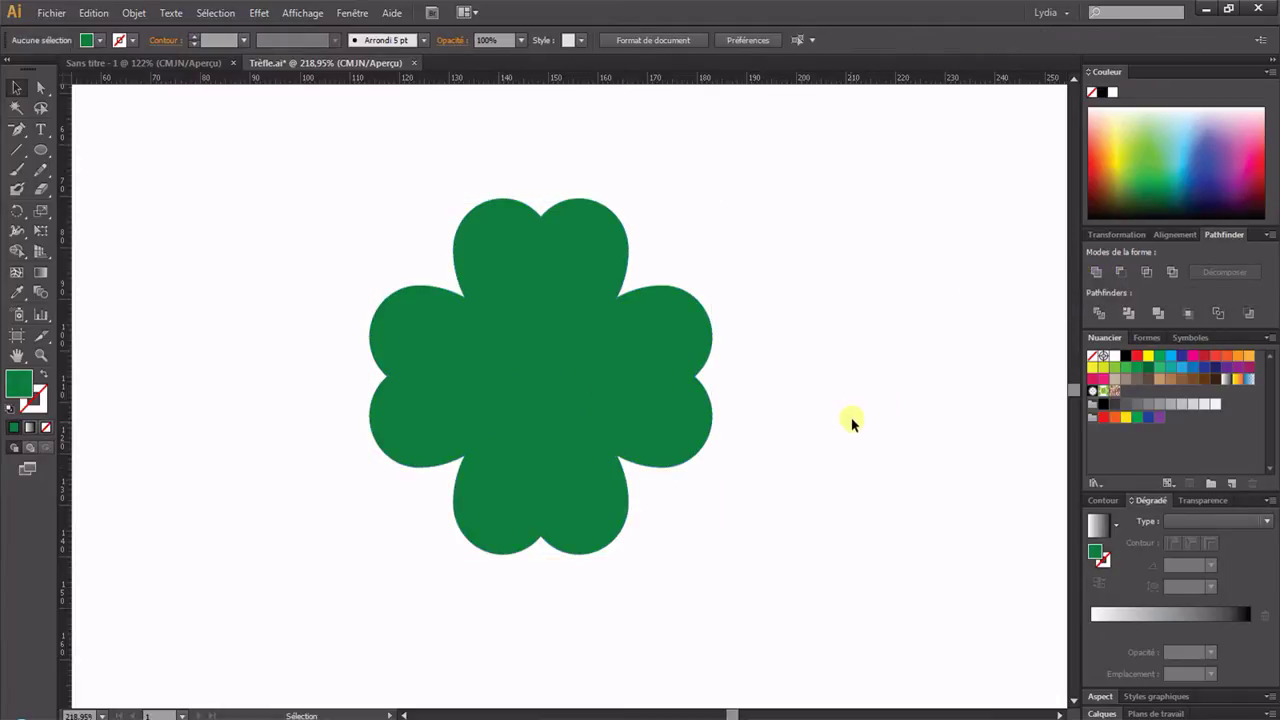
- Move the united clover about 5 mm to the right and 1 mm up on the artboard
left_click(530, 366)
left_click_drag(530, 366, 554, 381)
left_click(858, 490)
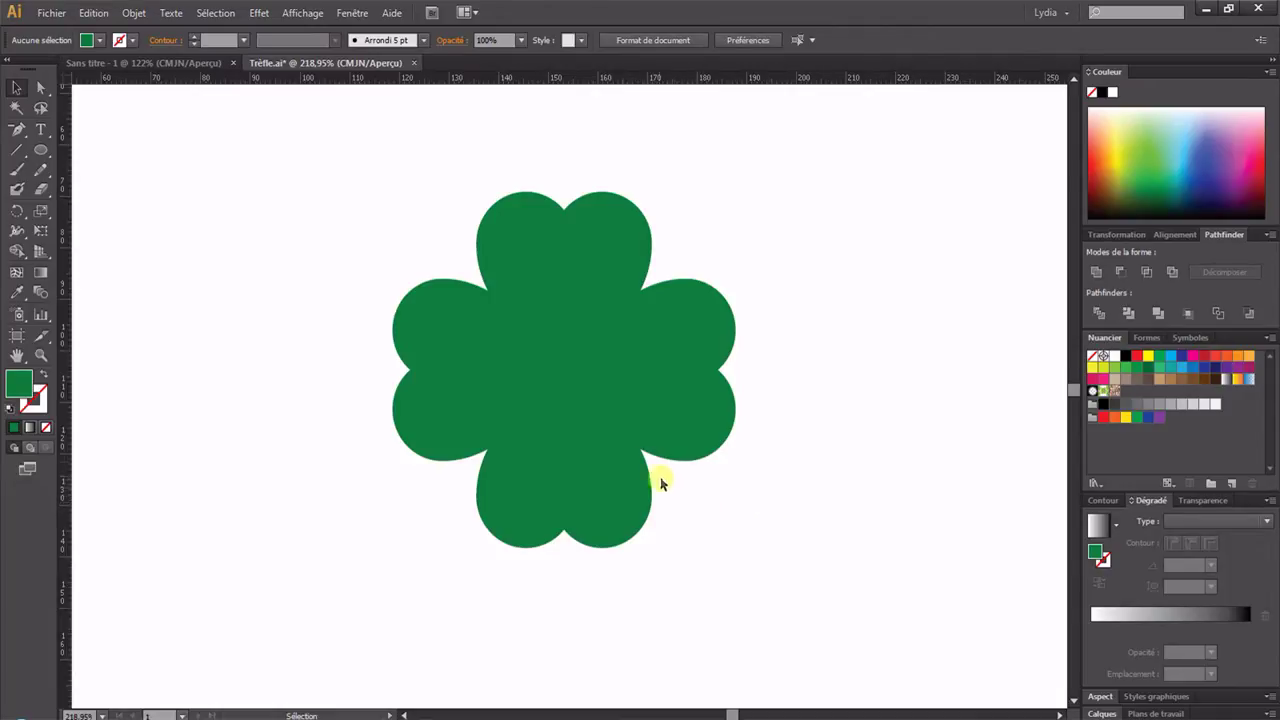
- Rotate the whole clover by 45° so its four leaves point diagonally
left_click(600, 427)
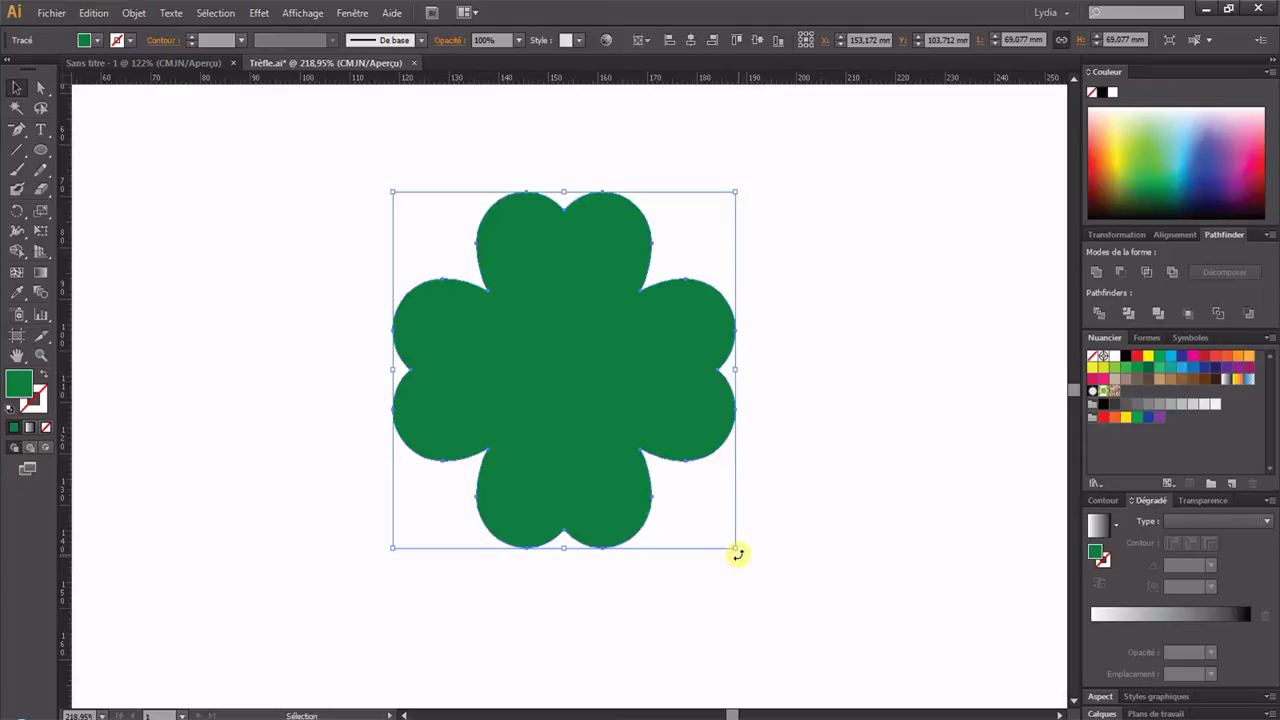
left_click_drag(737, 553, 774, 587)
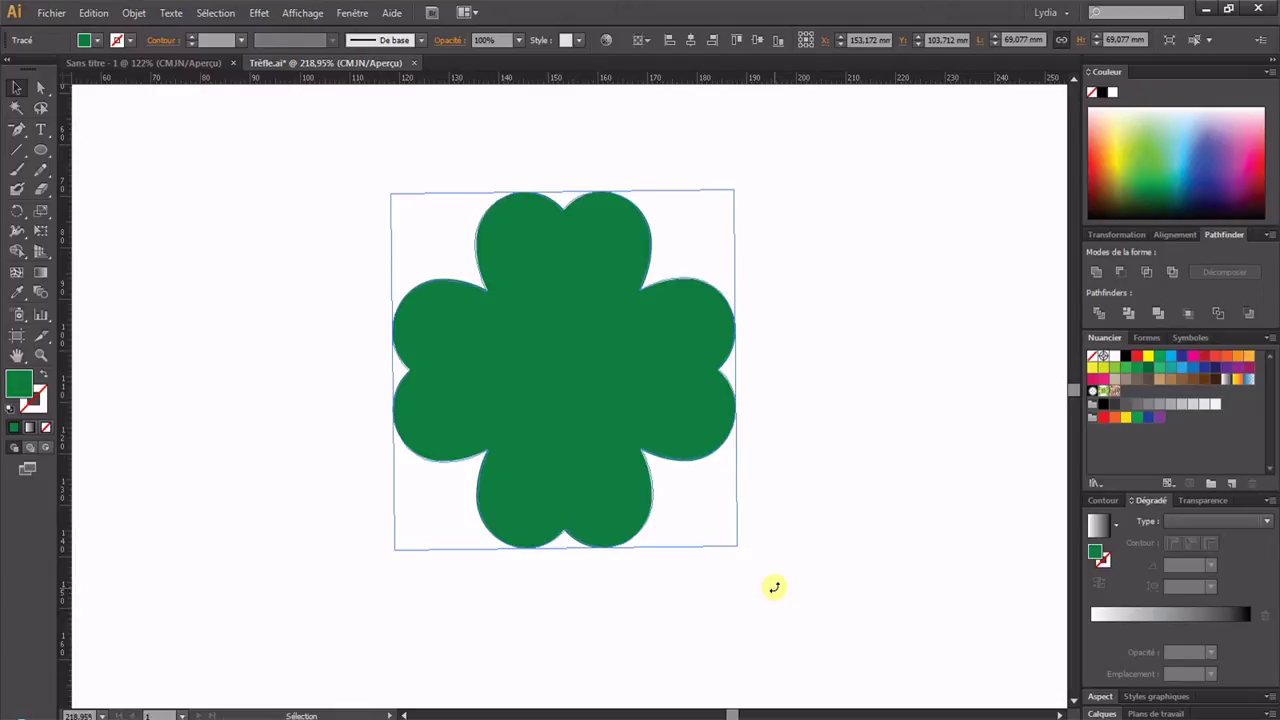
left_click_drag(774, 587, 632, 633)
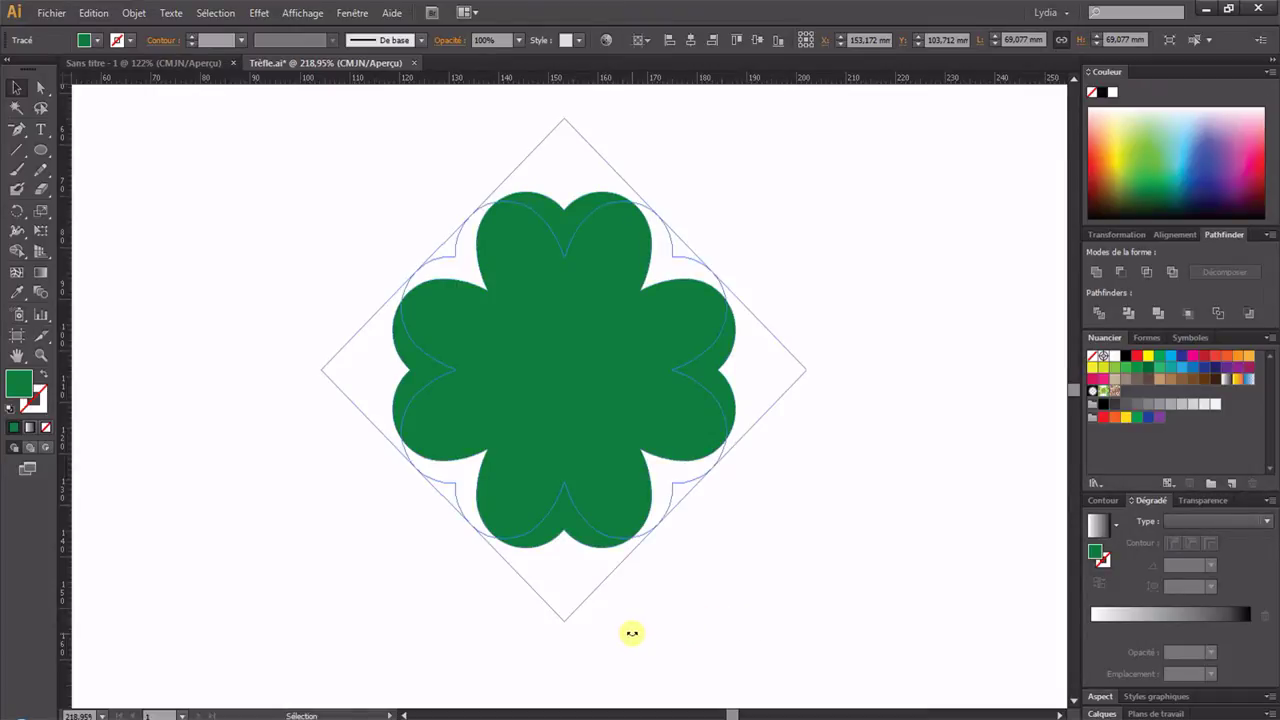
left_click_drag(632, 633, 434, 603)
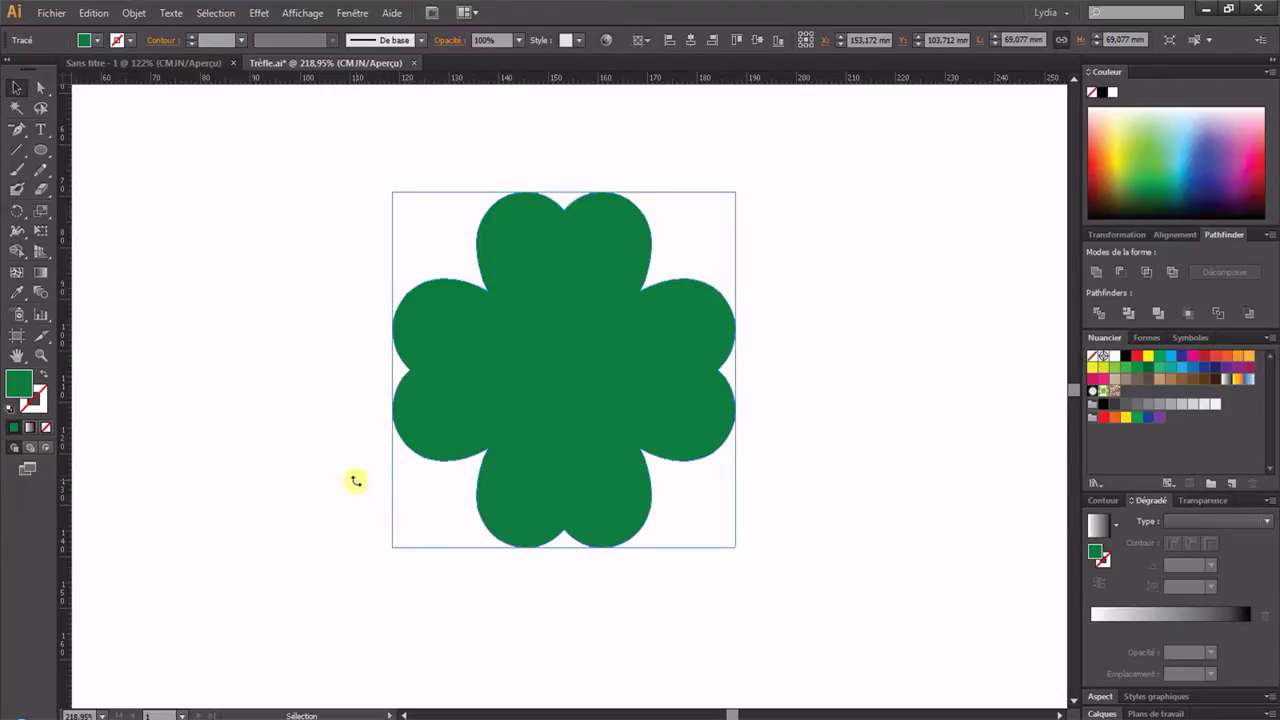
left_click_drag(352, 527, 660, 624)
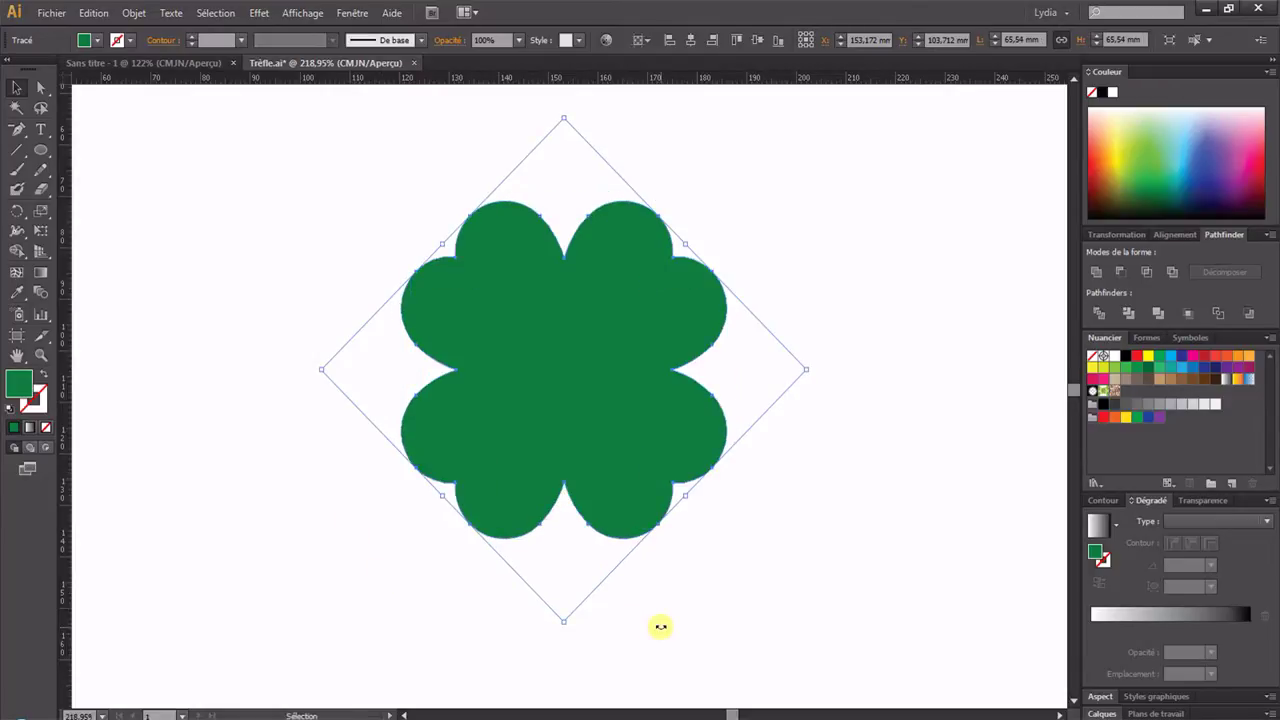
left_click(731, 594)
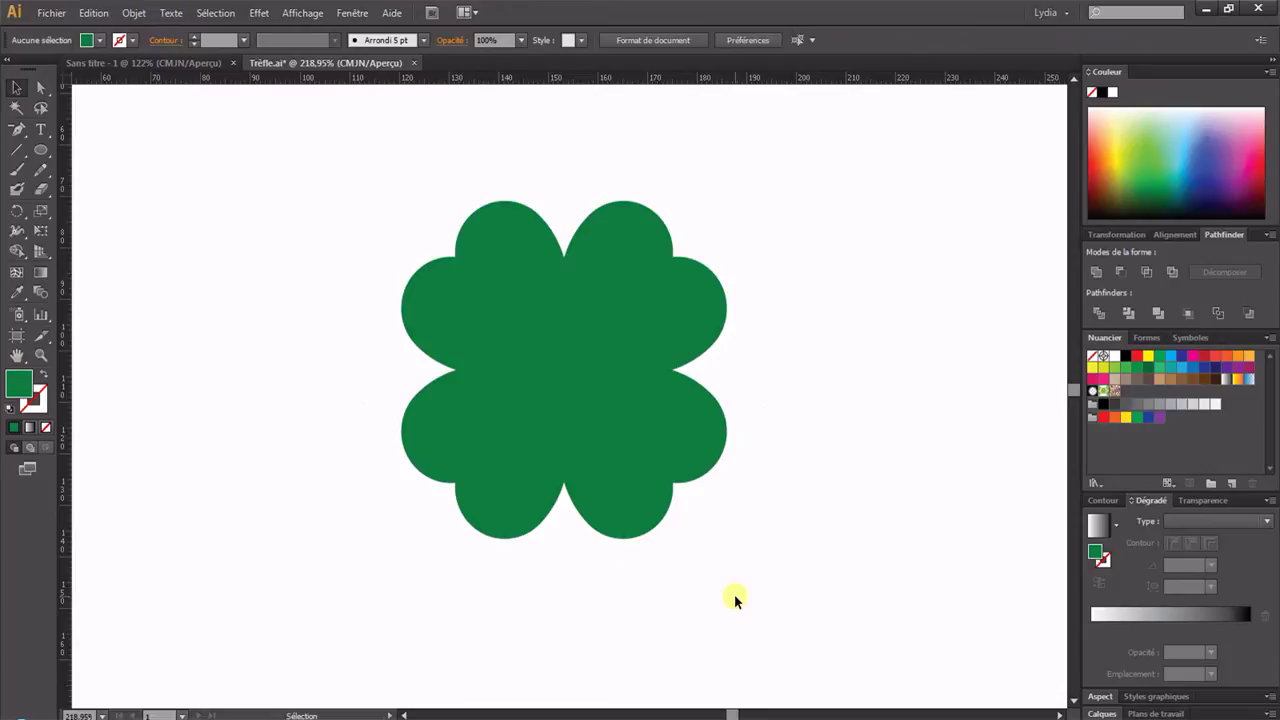
- Fill the clover with the first green gradient from the Feuillage gradient swatch library
left_click(539, 402)
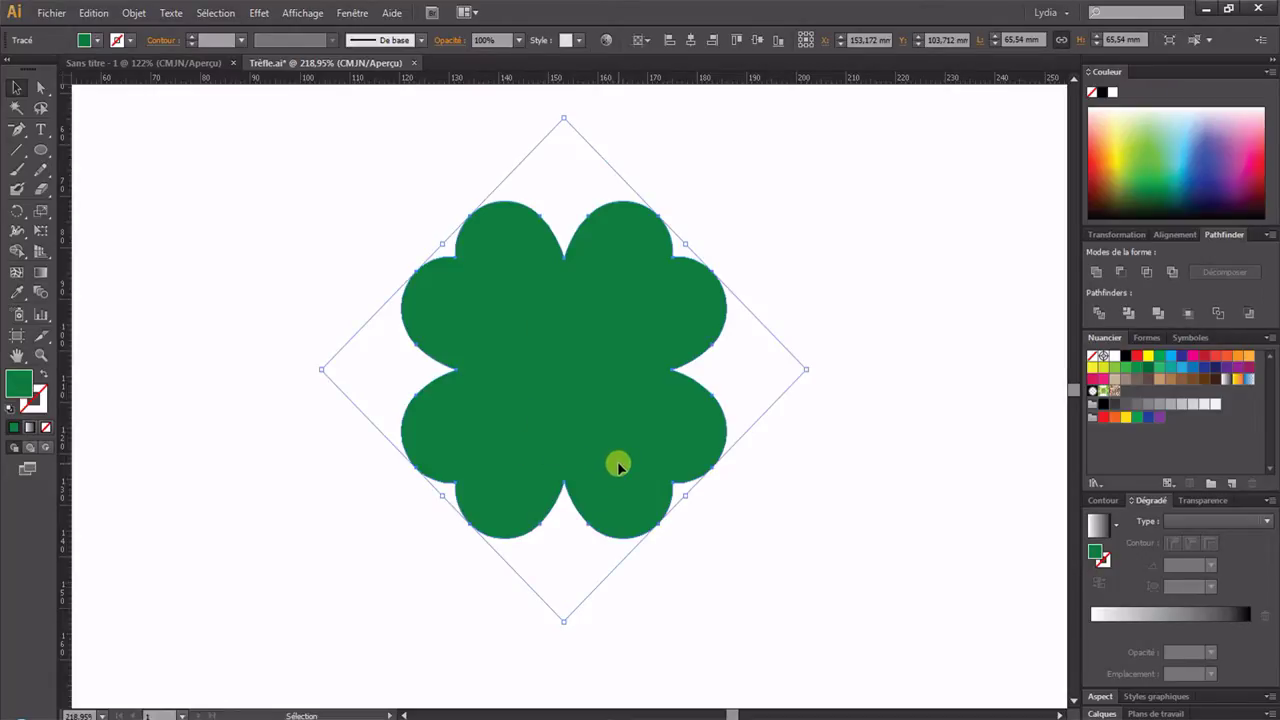
left_click(352, 13)
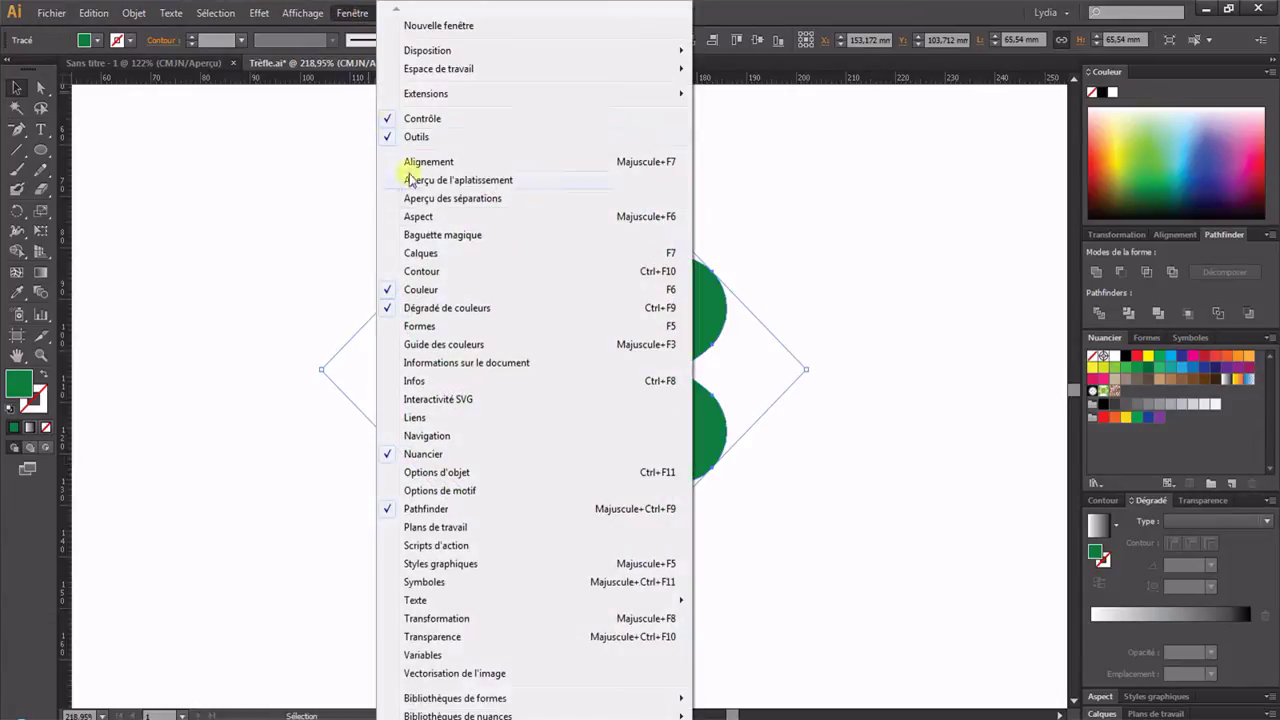
left_click(883, 405)
left_click(616, 338)
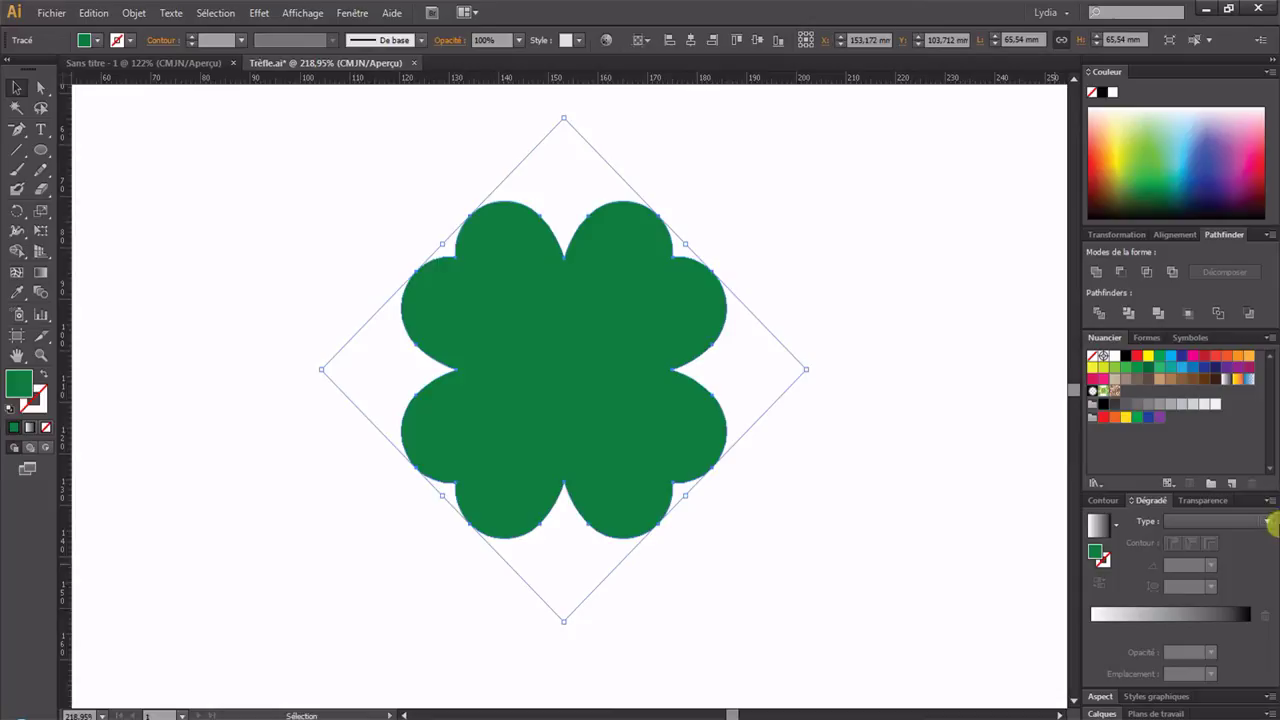
left_click(1096, 484)
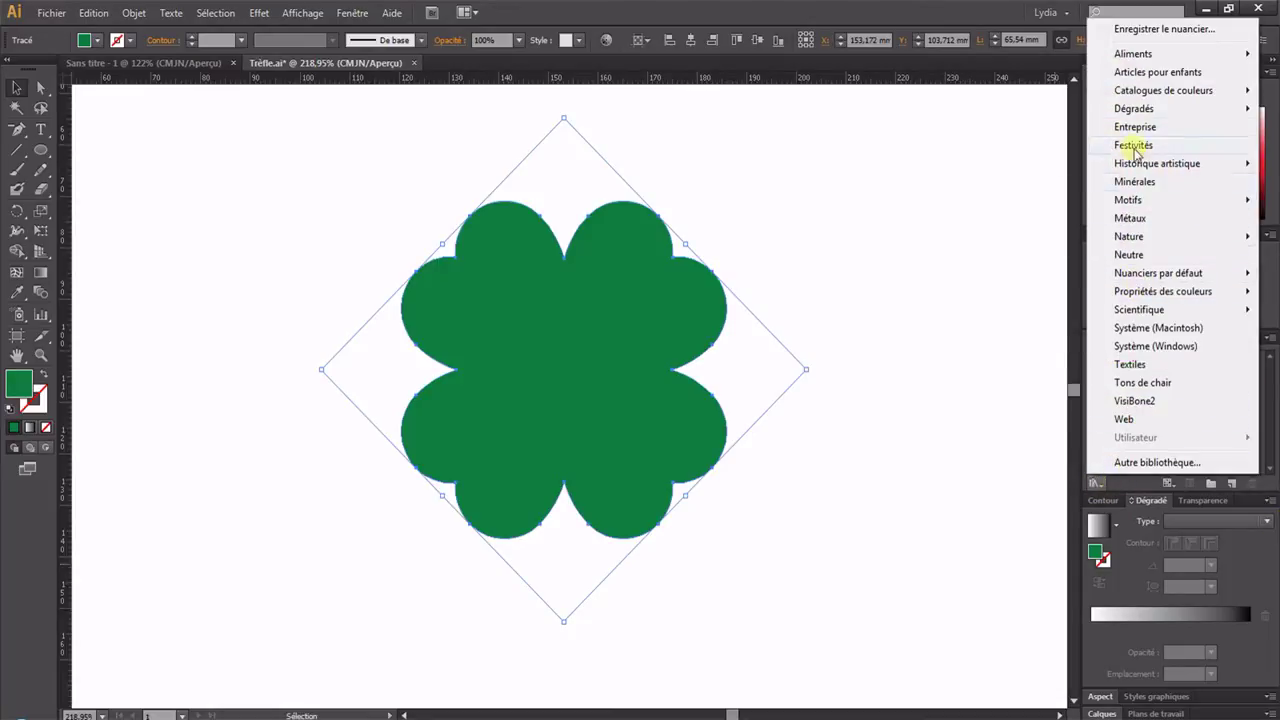
mouse_move(1131, 112)
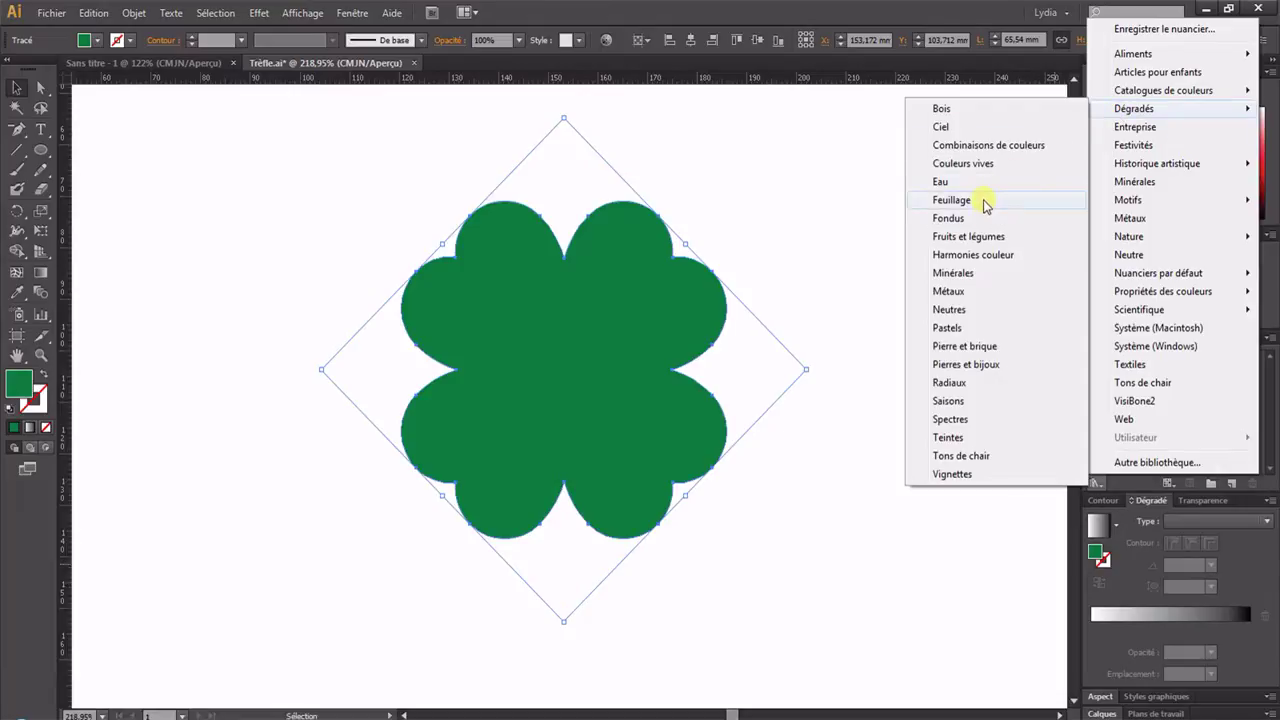
left_click(952, 200)
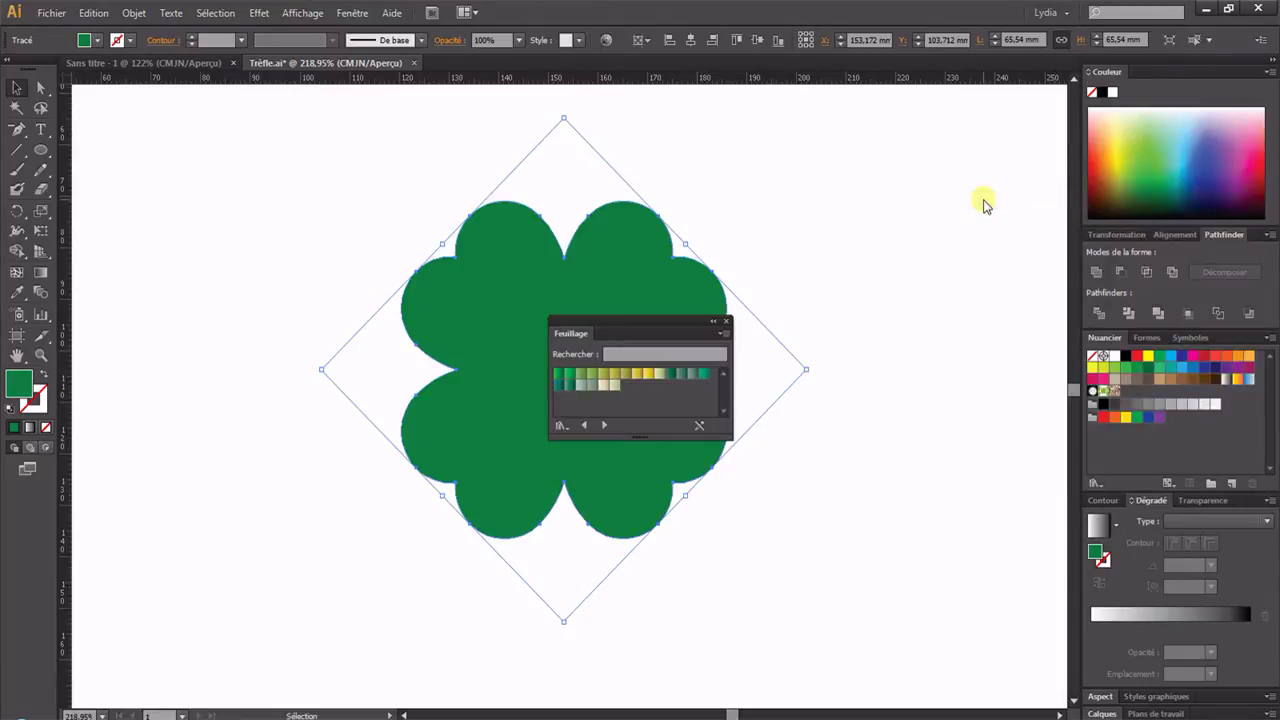
left_click(559, 374)
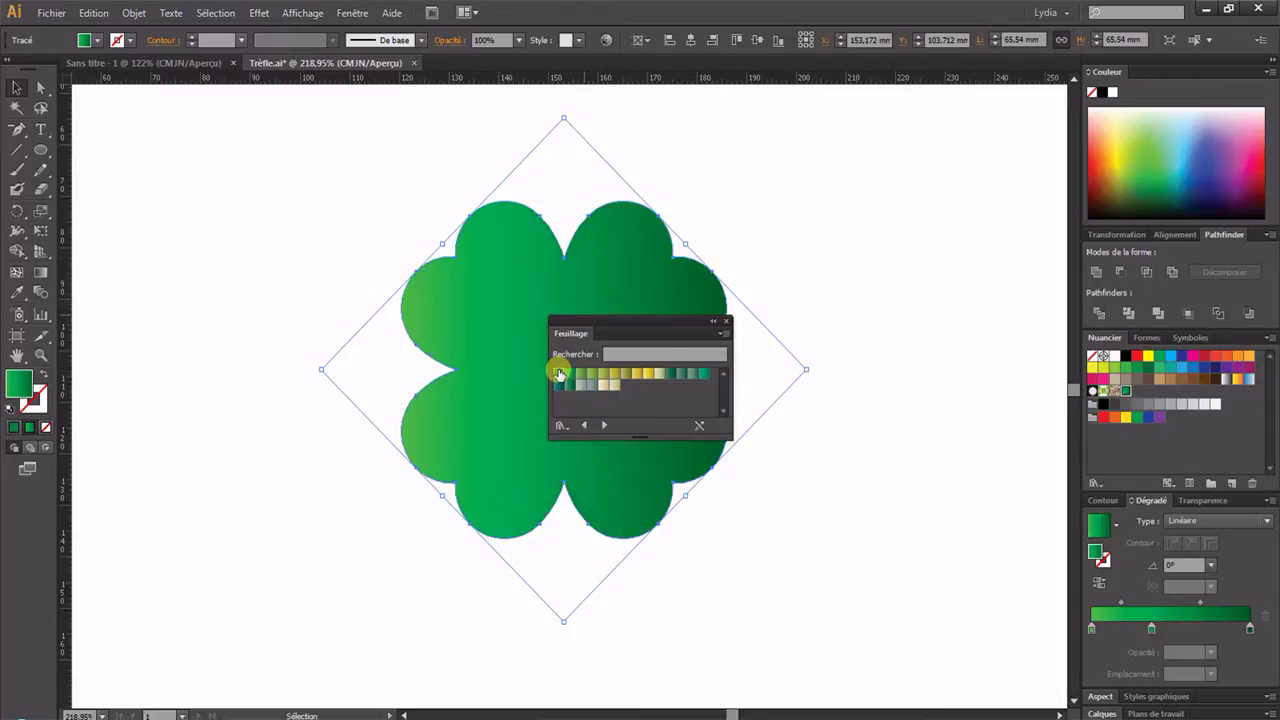
left_click(726, 324)
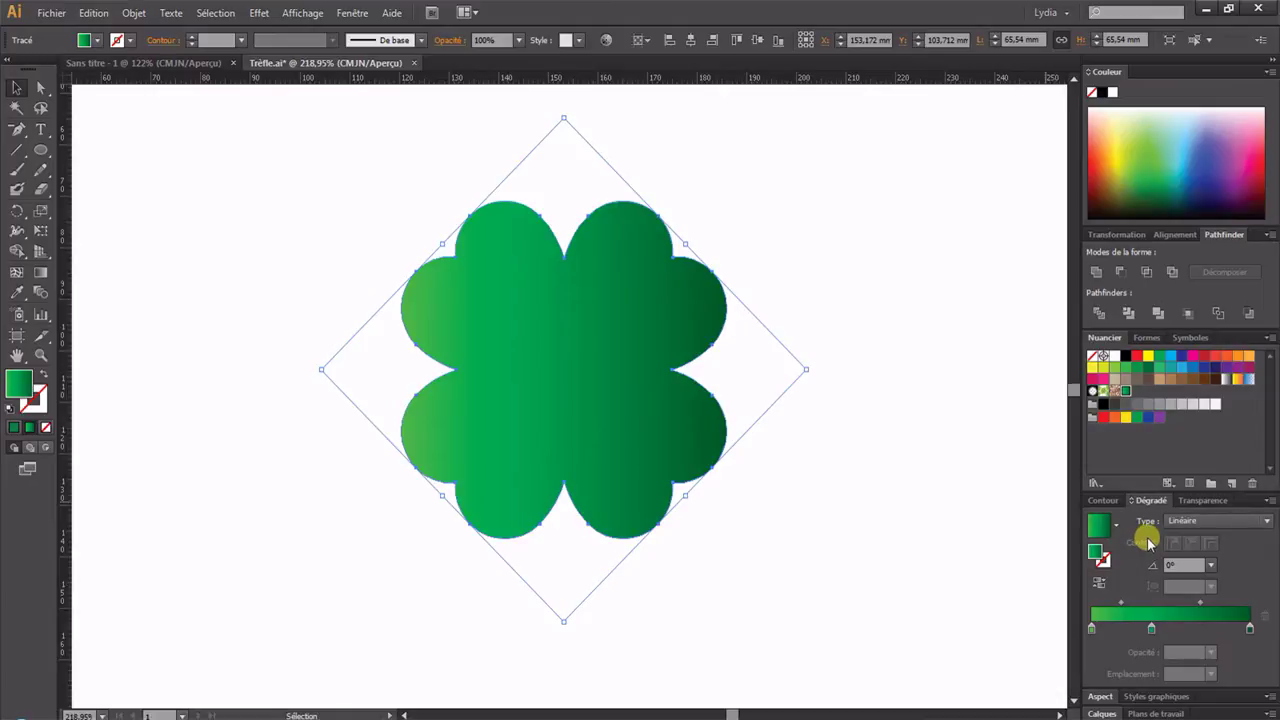
- Change the clover's gradient type to Radial and select the gradient's middle colour stop
left_click(352, 13)
left_click(766, 6)
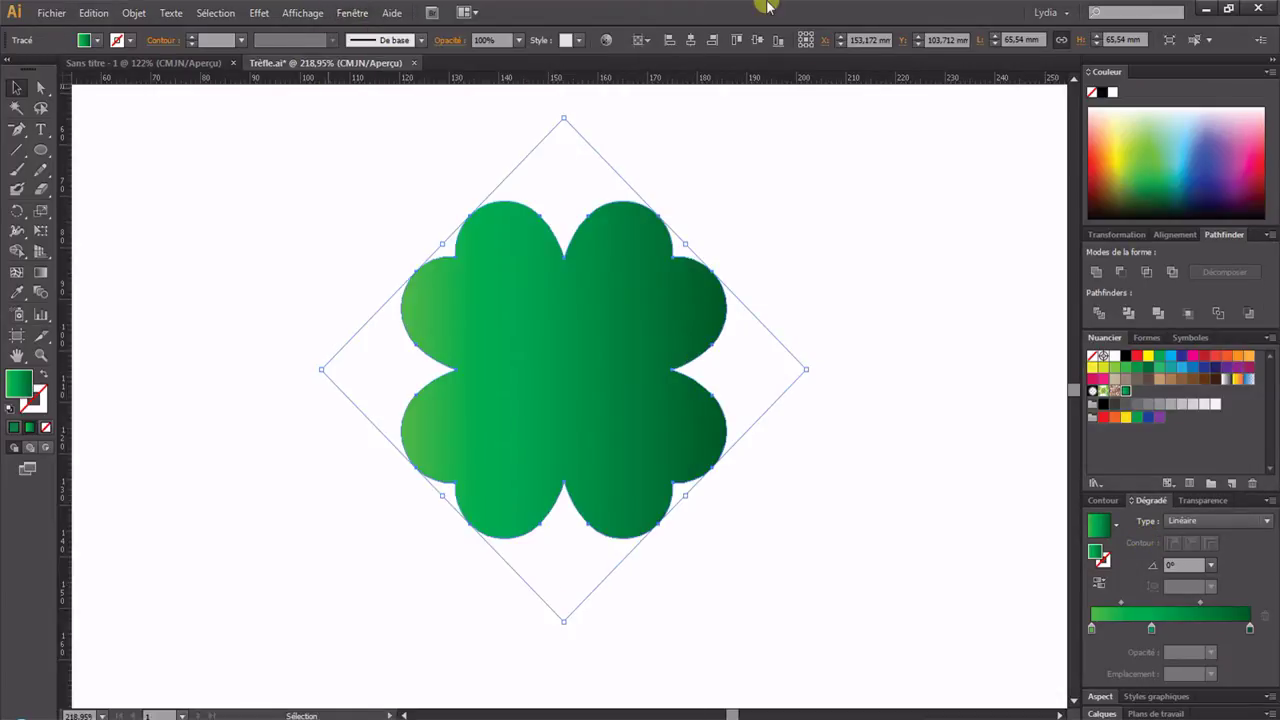
left_click(1183, 523)
left_click(1188, 552)
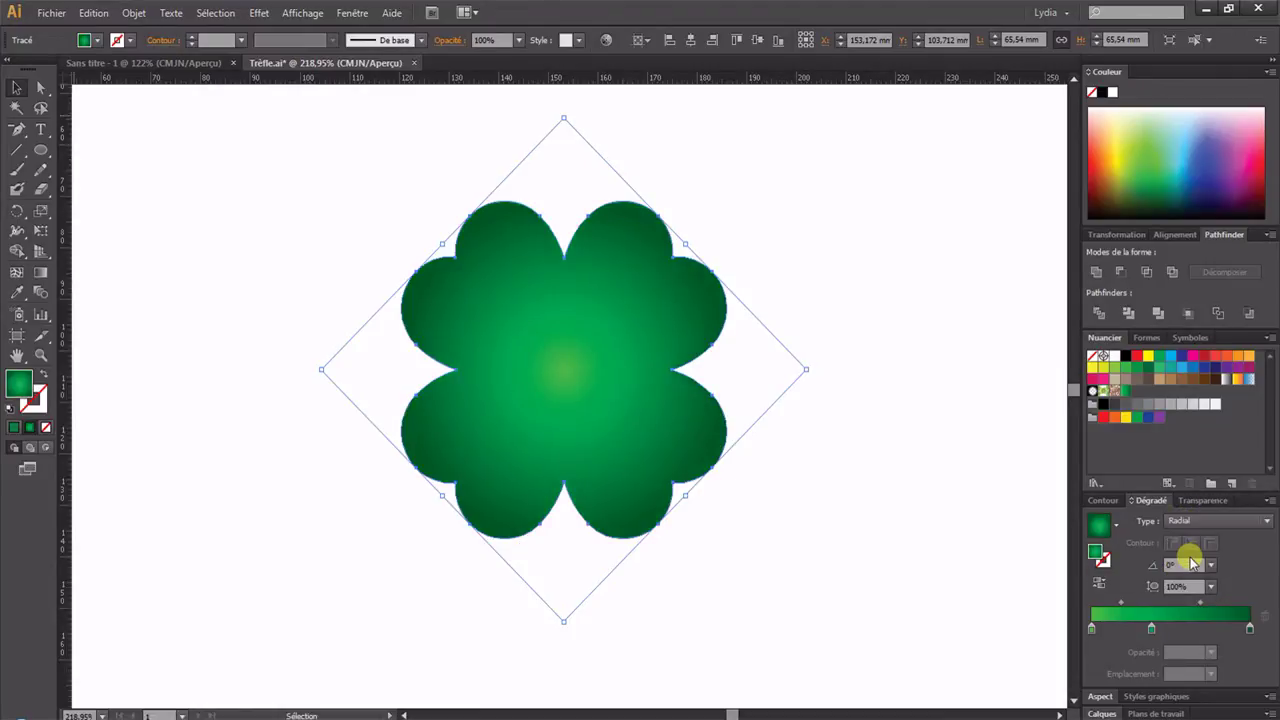
left_click(1153, 630)
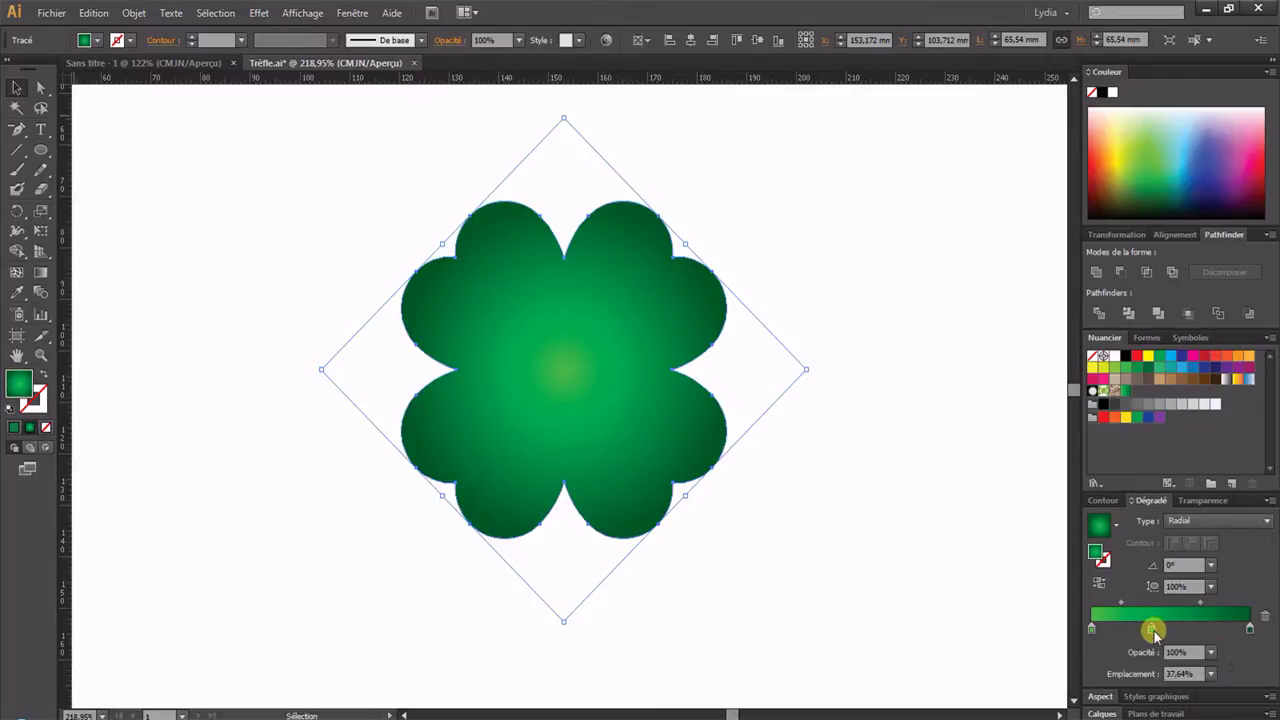
- Remove the middle colour stop from the clover's radial gradient and set the dark outer stop's black (N) value to 15%
left_click_drag(1153, 630, 1163, 660)
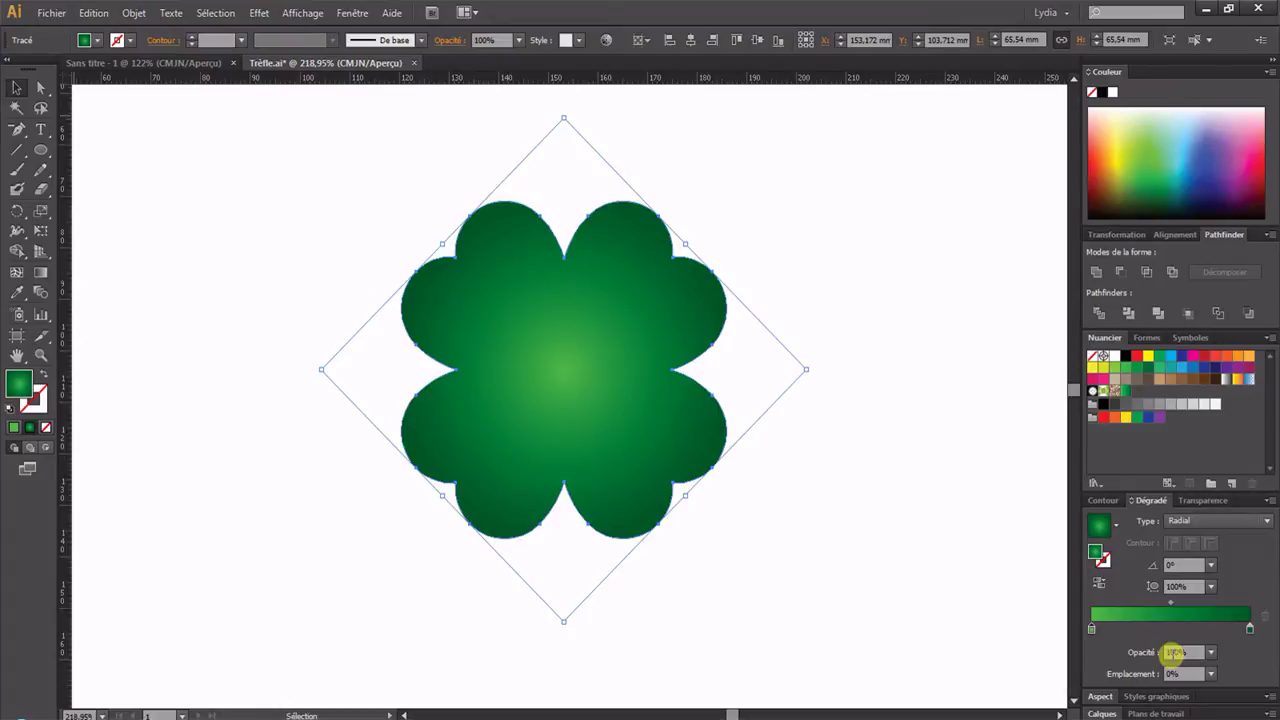
left_click(1250, 628)
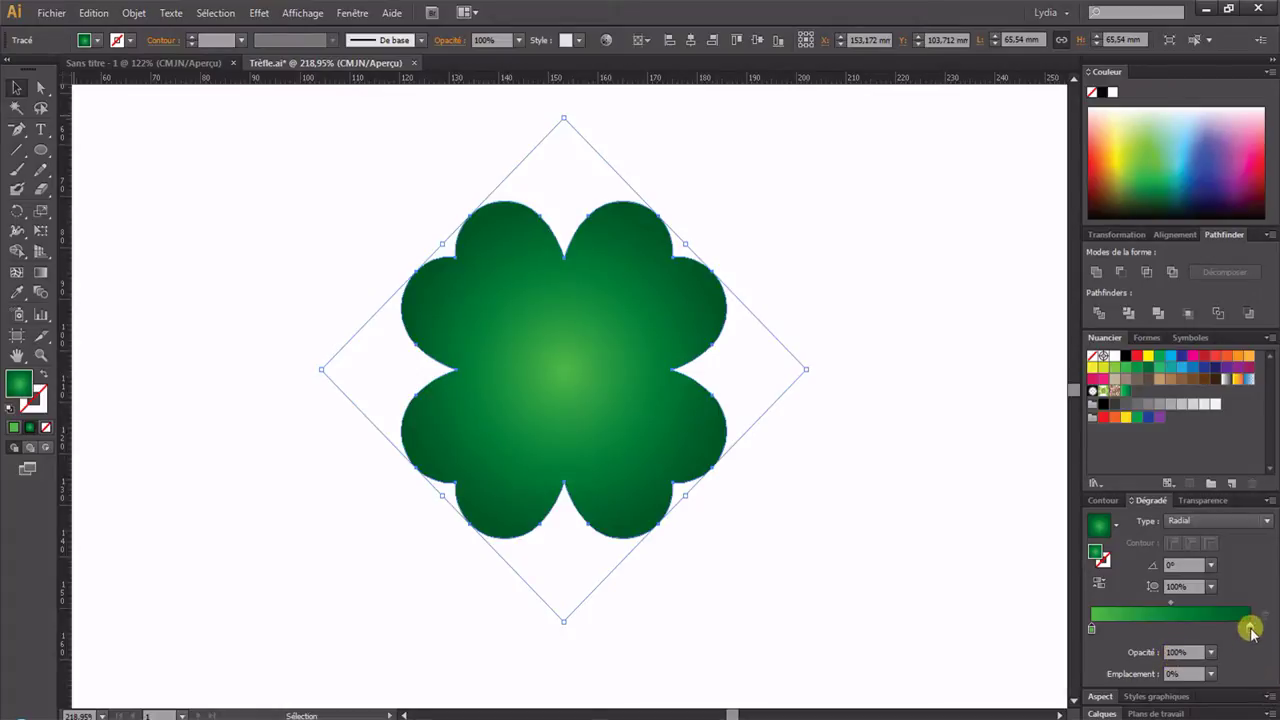
double_click(1250, 628)
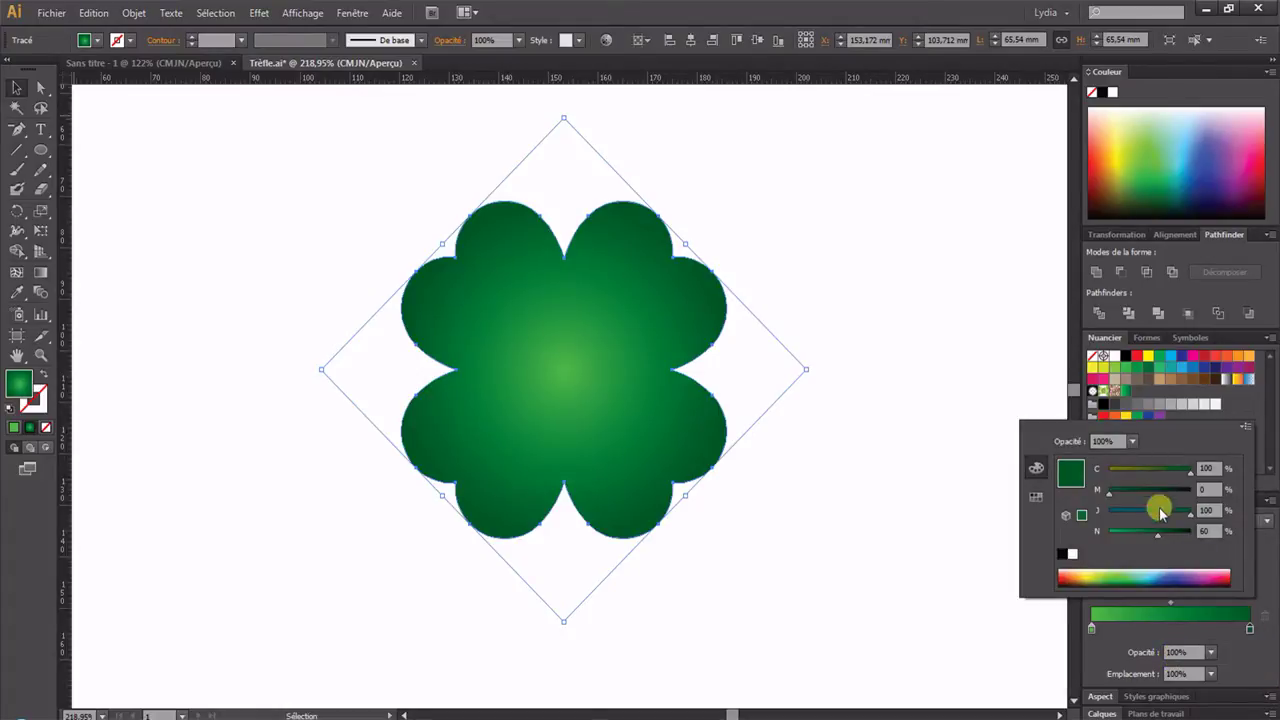
left_click(1206, 531)
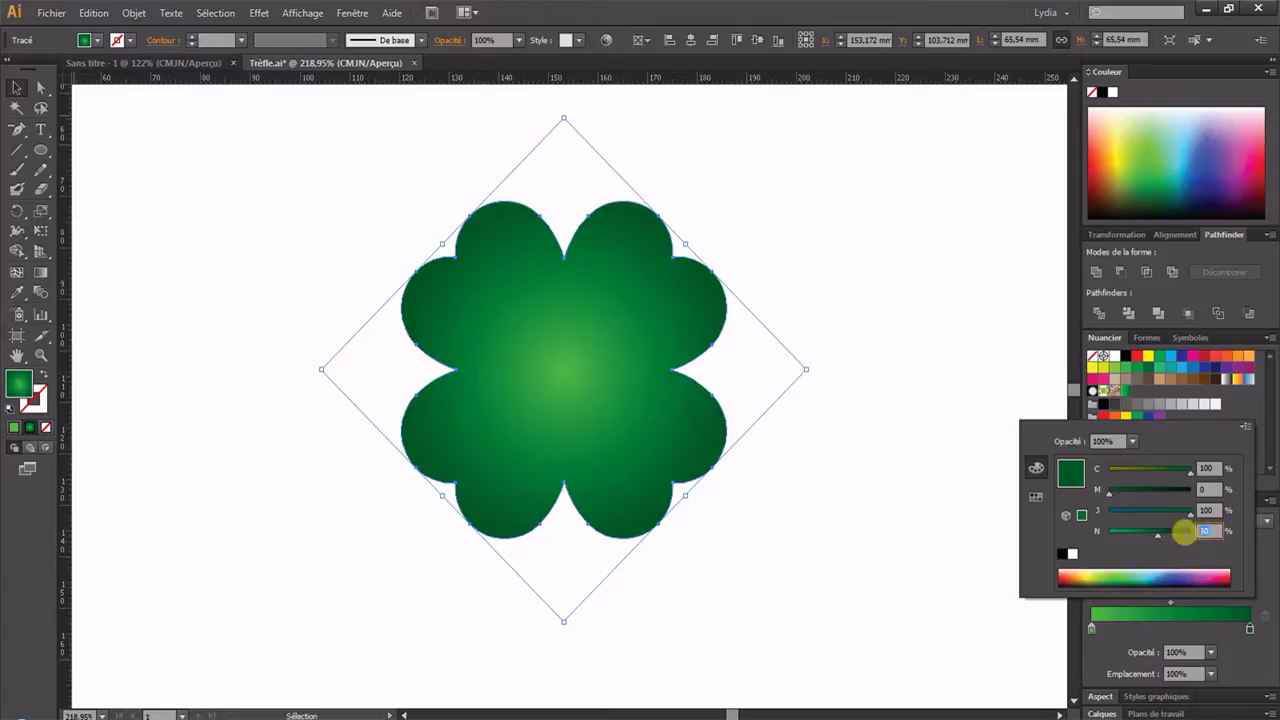
type("15")
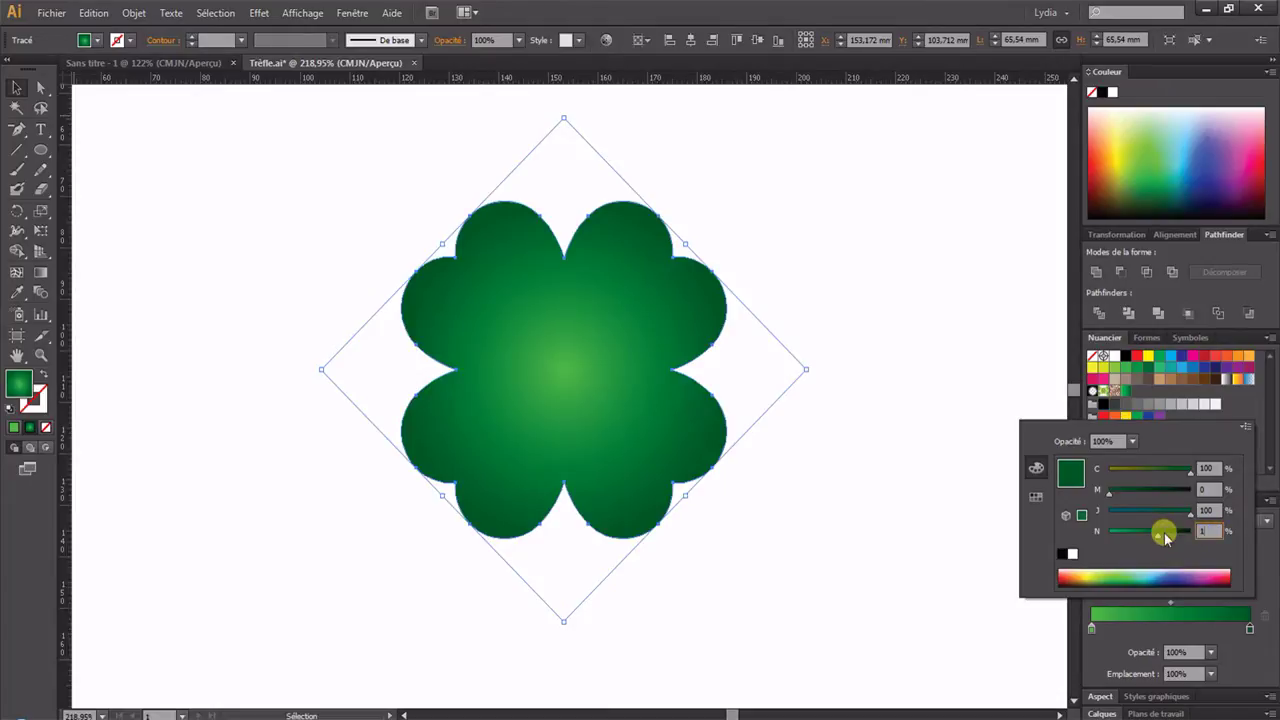
left_click(1270, 560)
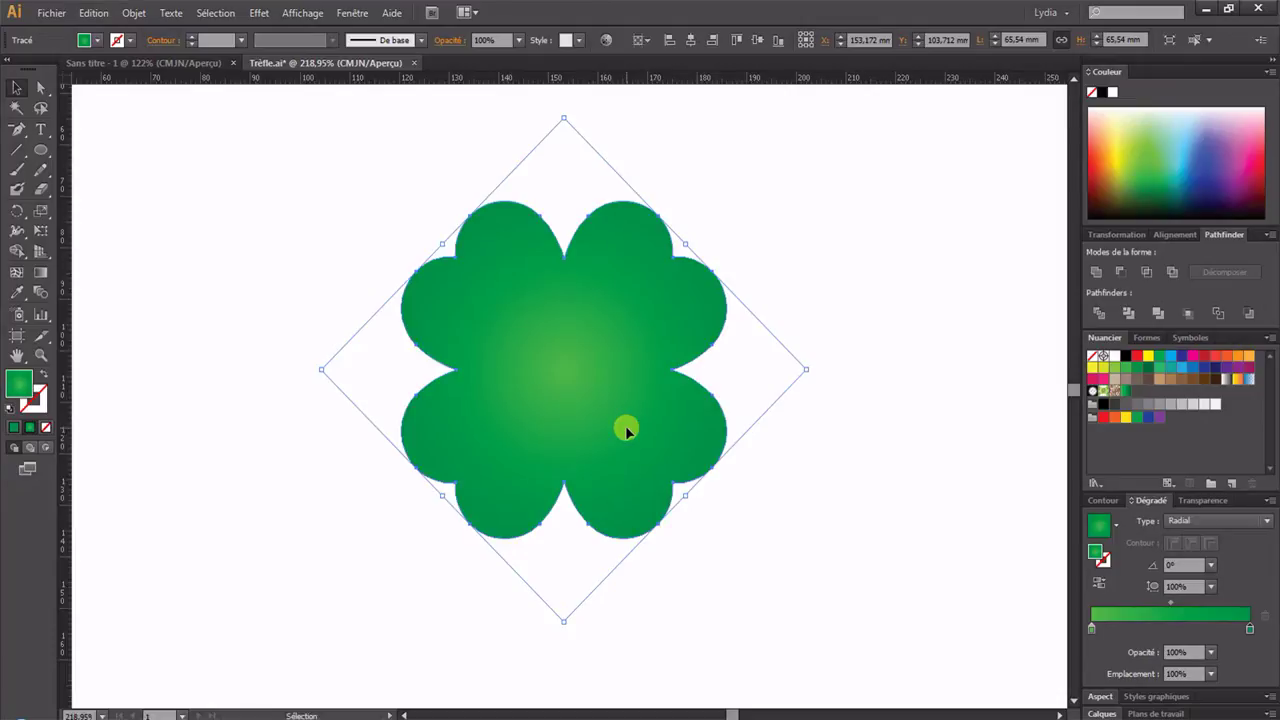
- Duplicate the clover in place and scale the copy proportionally about its centre to about 60.6 mm wide and high
key("a")
key("v")
left_click_drag(580, 352, 624, 366)
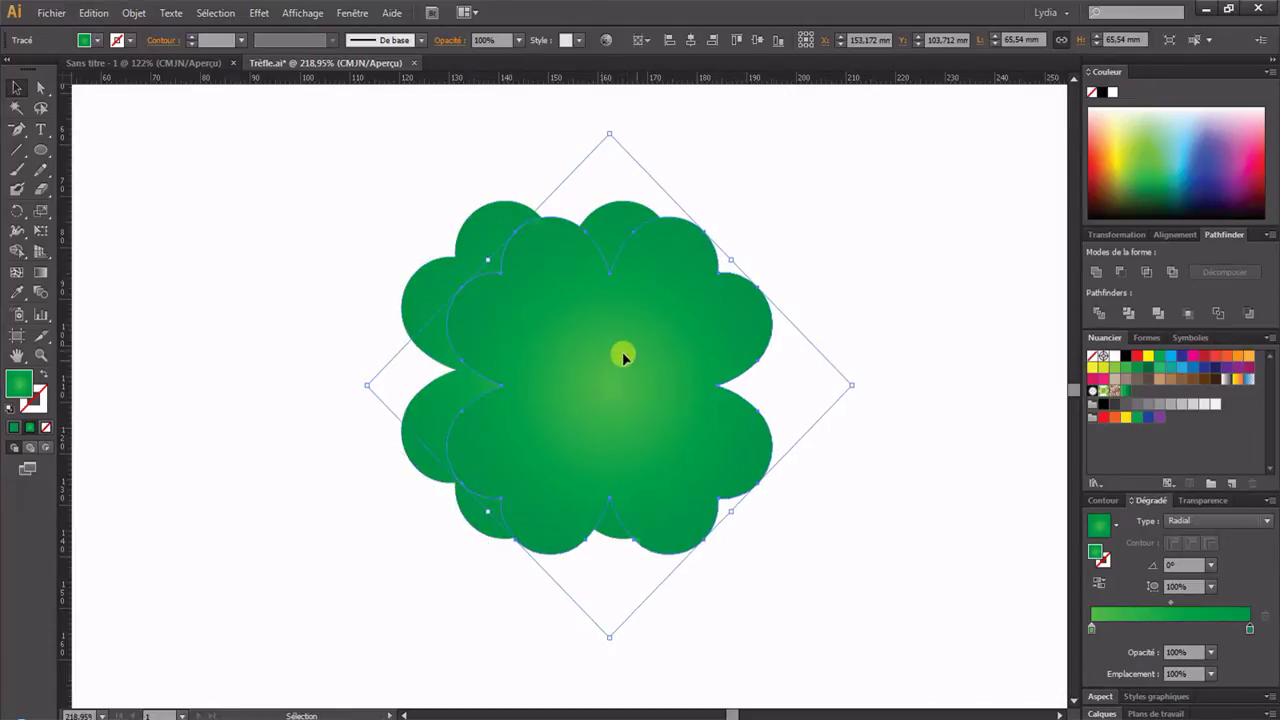
left_click(965, 520)
key("ctrl+z")
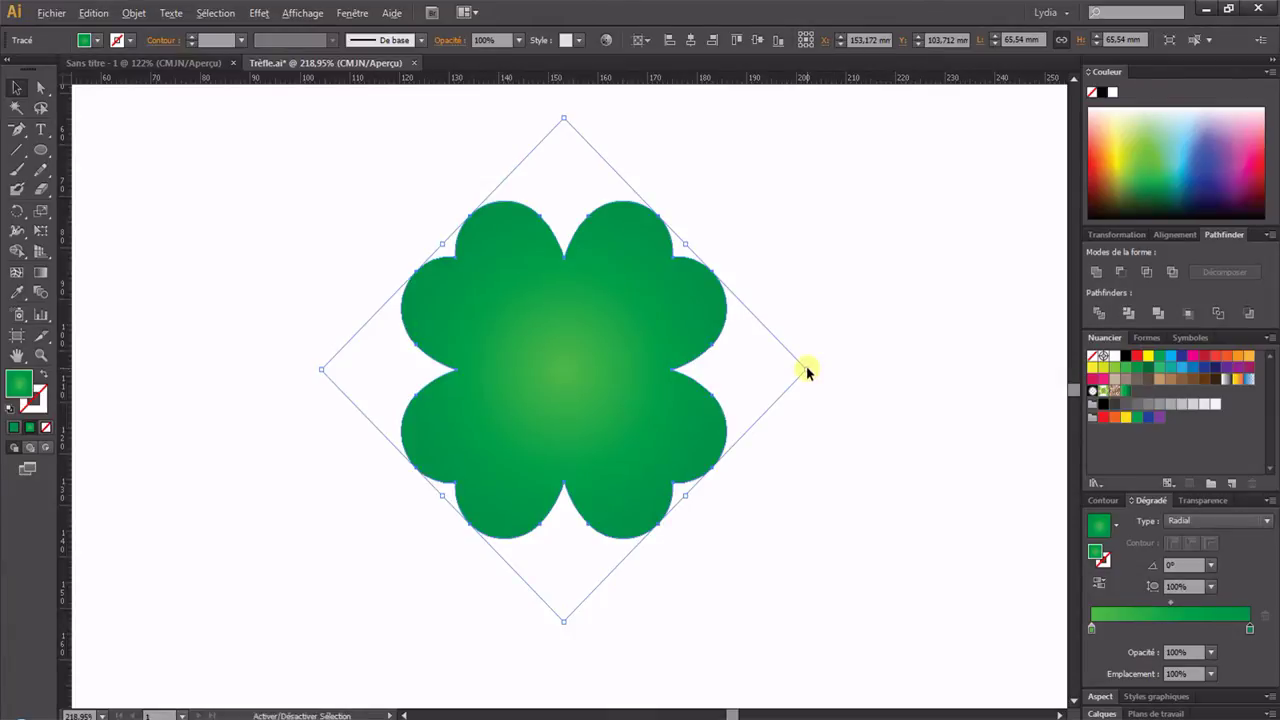
left_click_drag(806, 369, 791, 368)
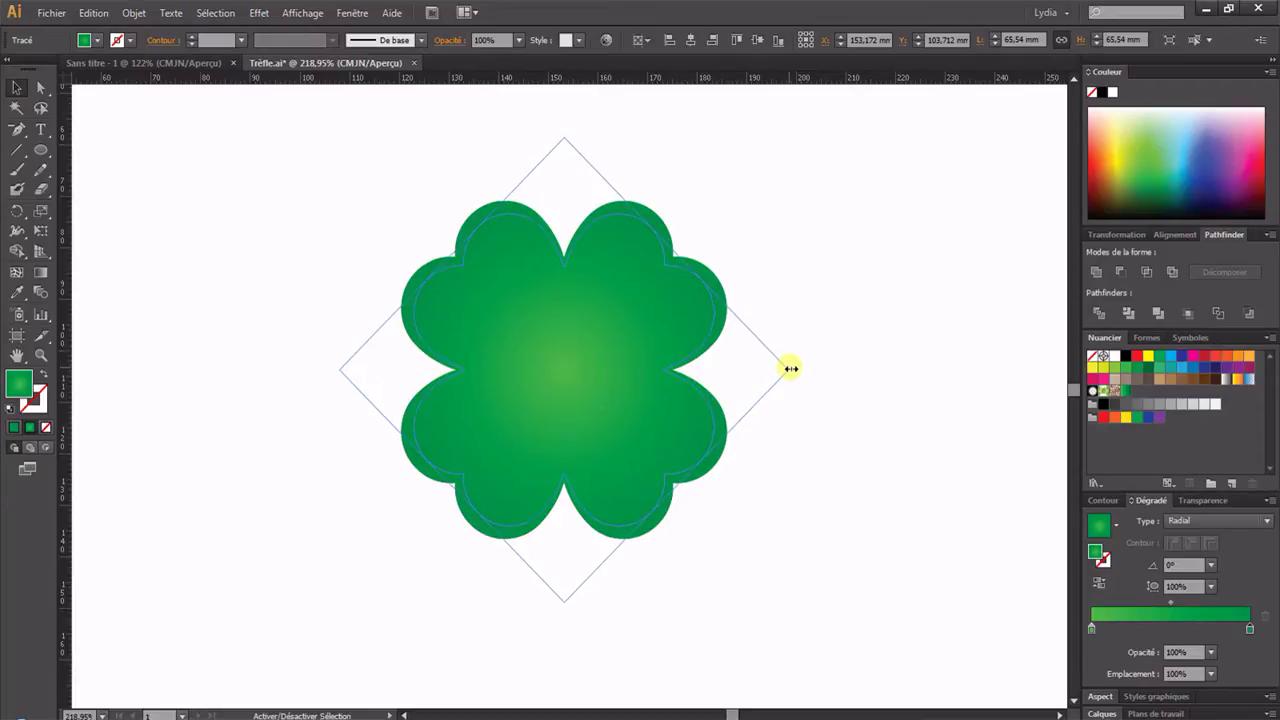
left_click_drag(791, 368, 790, 368)
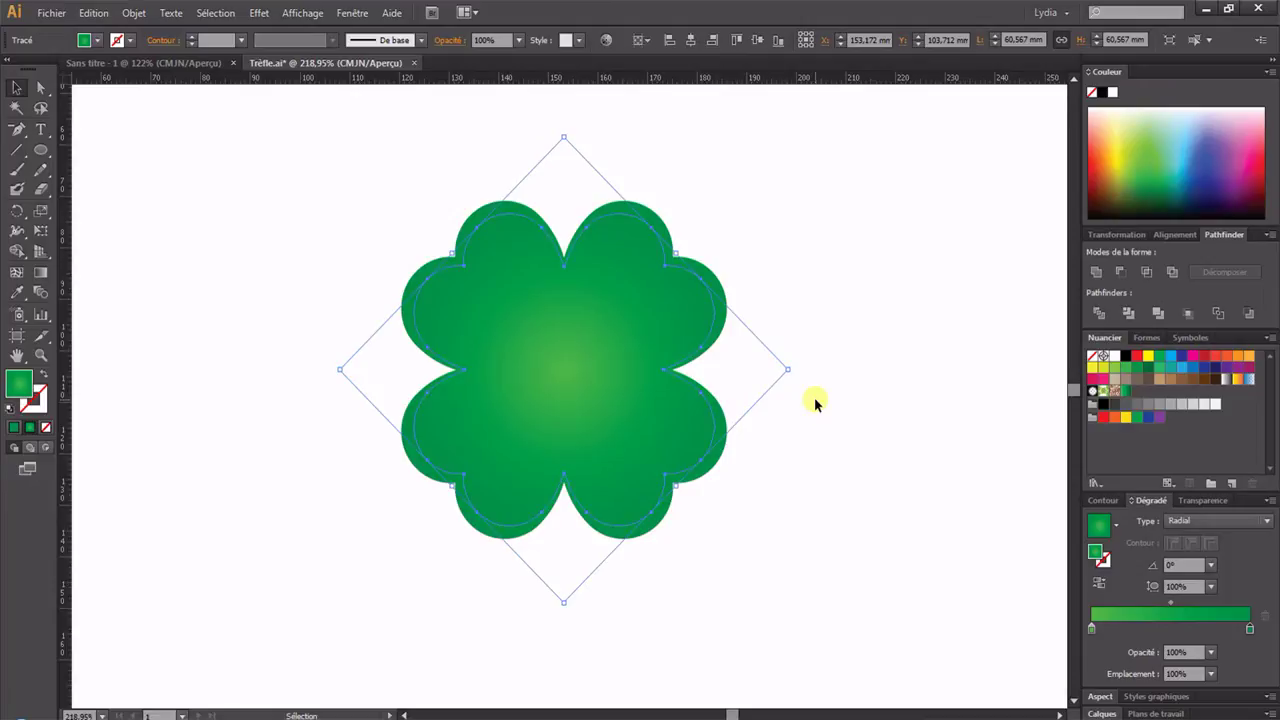
- Duplicate the reduced clover in place, shrink this second copy about its centre to about 54.3 mm, and deselect it
key("a")
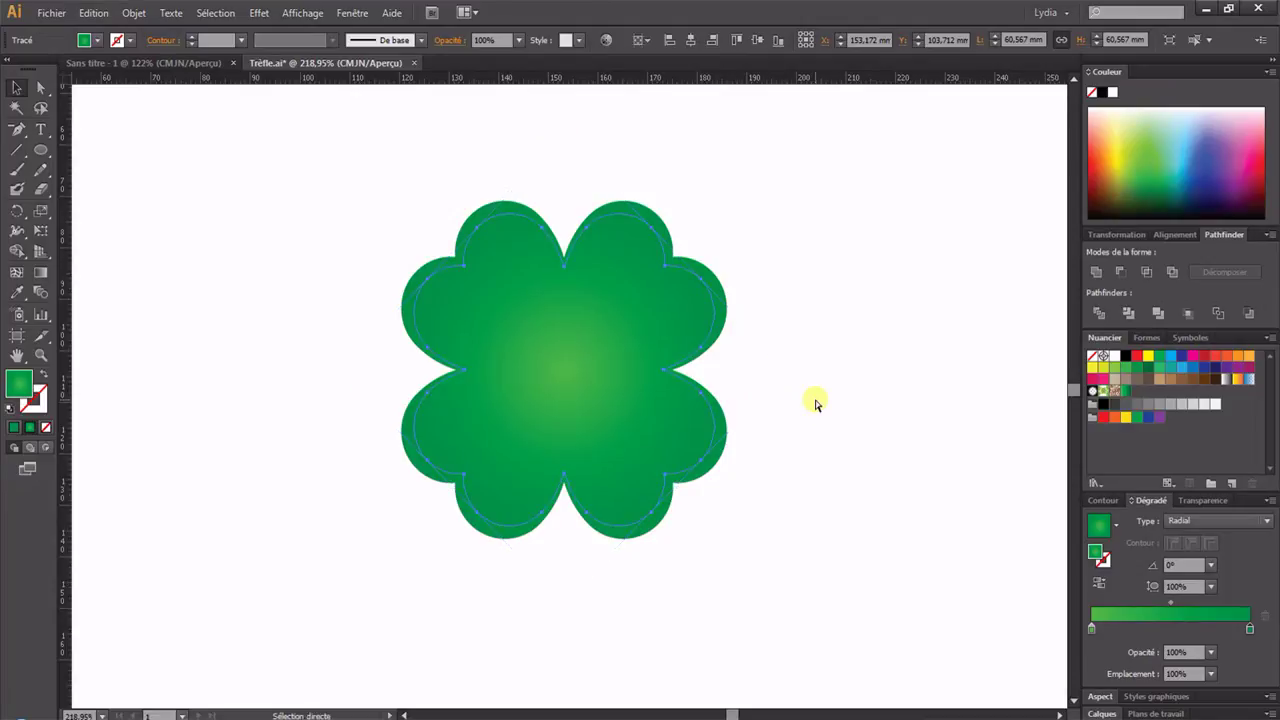
key("v")
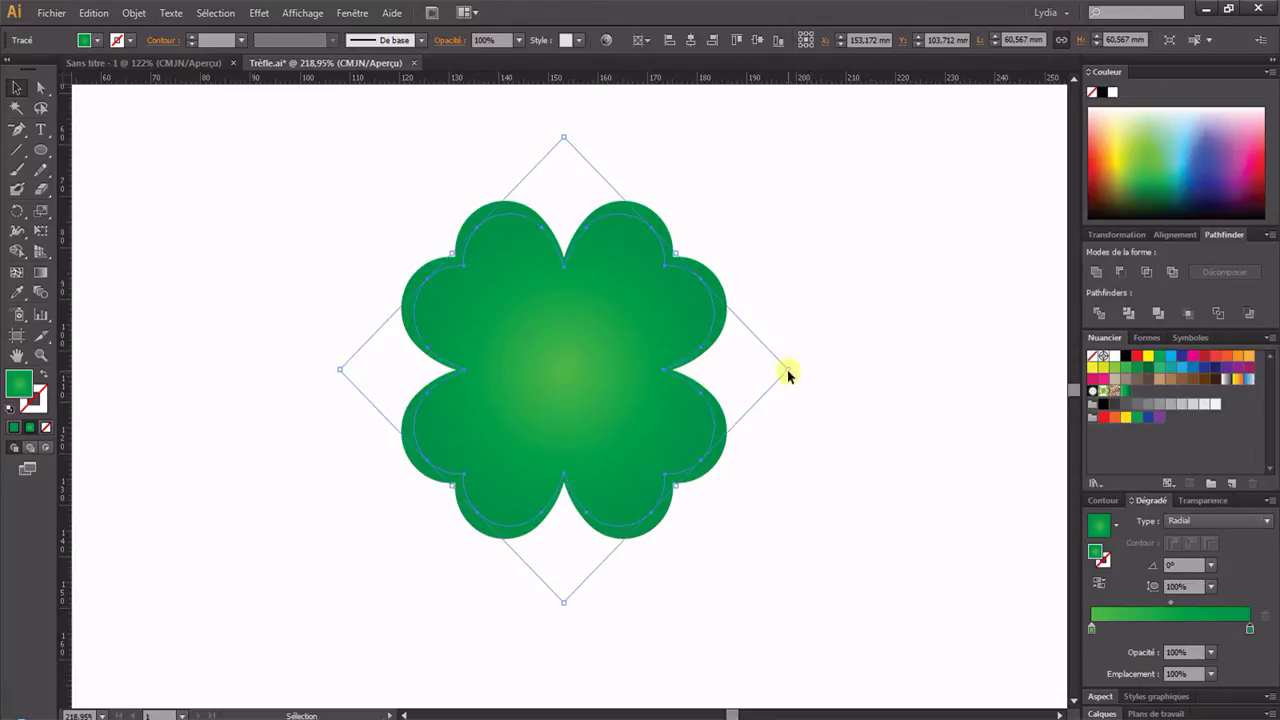
left_click_drag(789, 370, 766, 370)
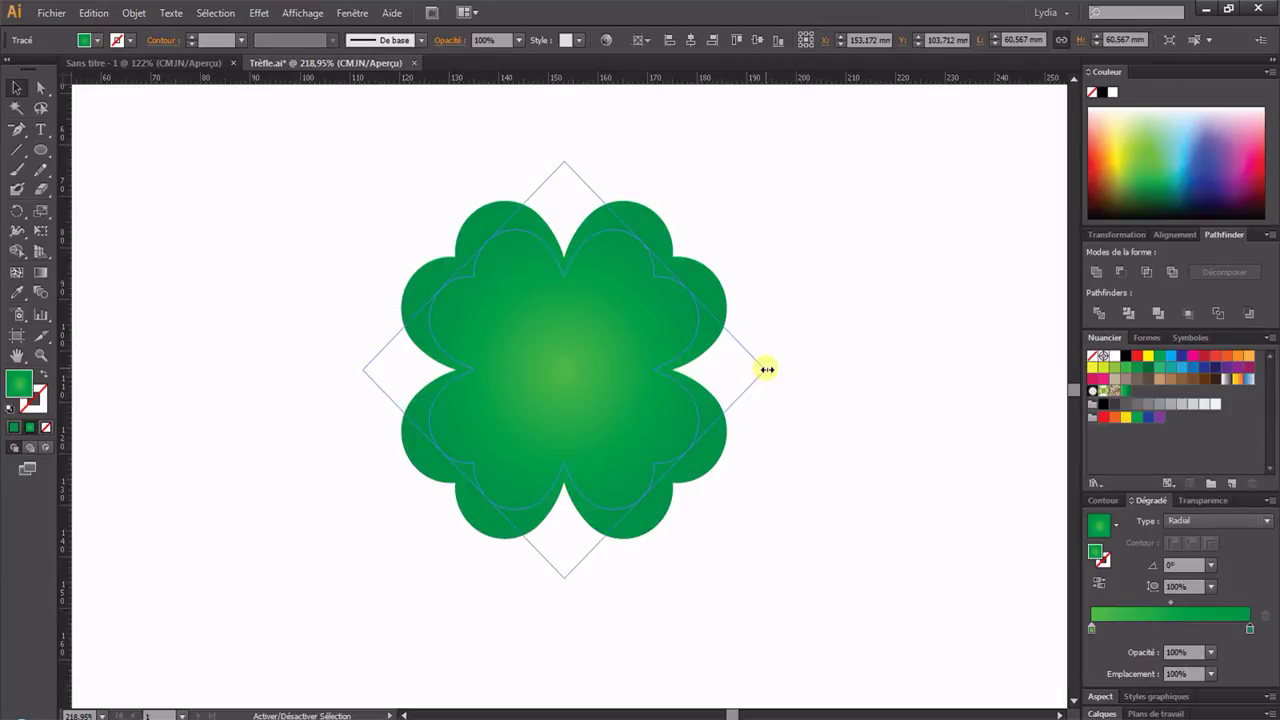
left_click_drag(766, 369, 765, 369)
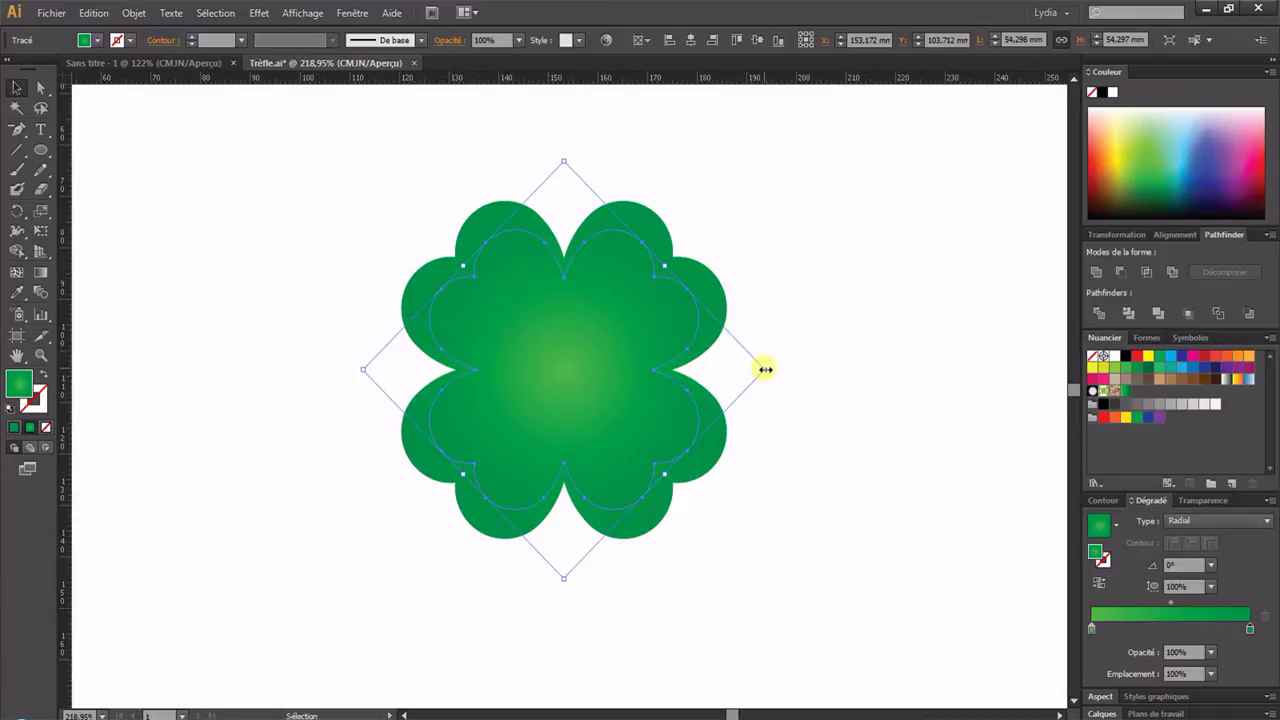
left_click(356, 187)
- Fill the largest, rearmost clover with the solid dark green 0d5632 and deselect it
left_click(479, 220)
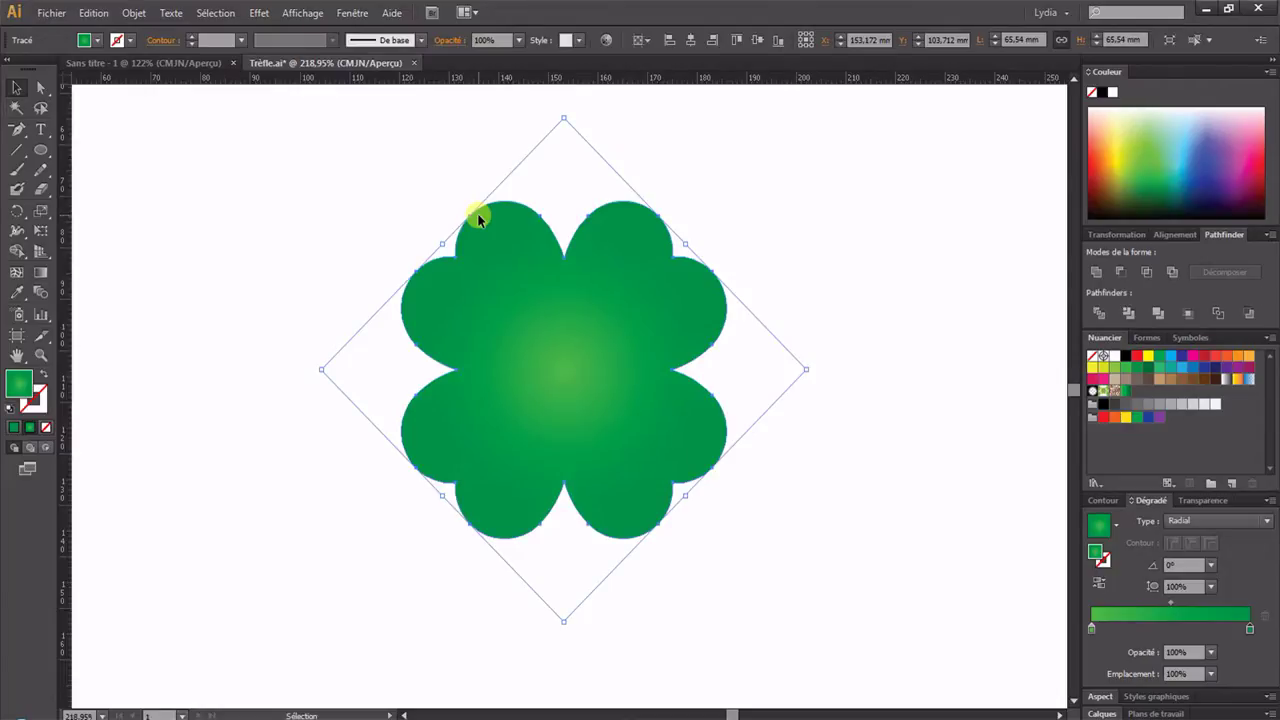
left_click(15, 432)
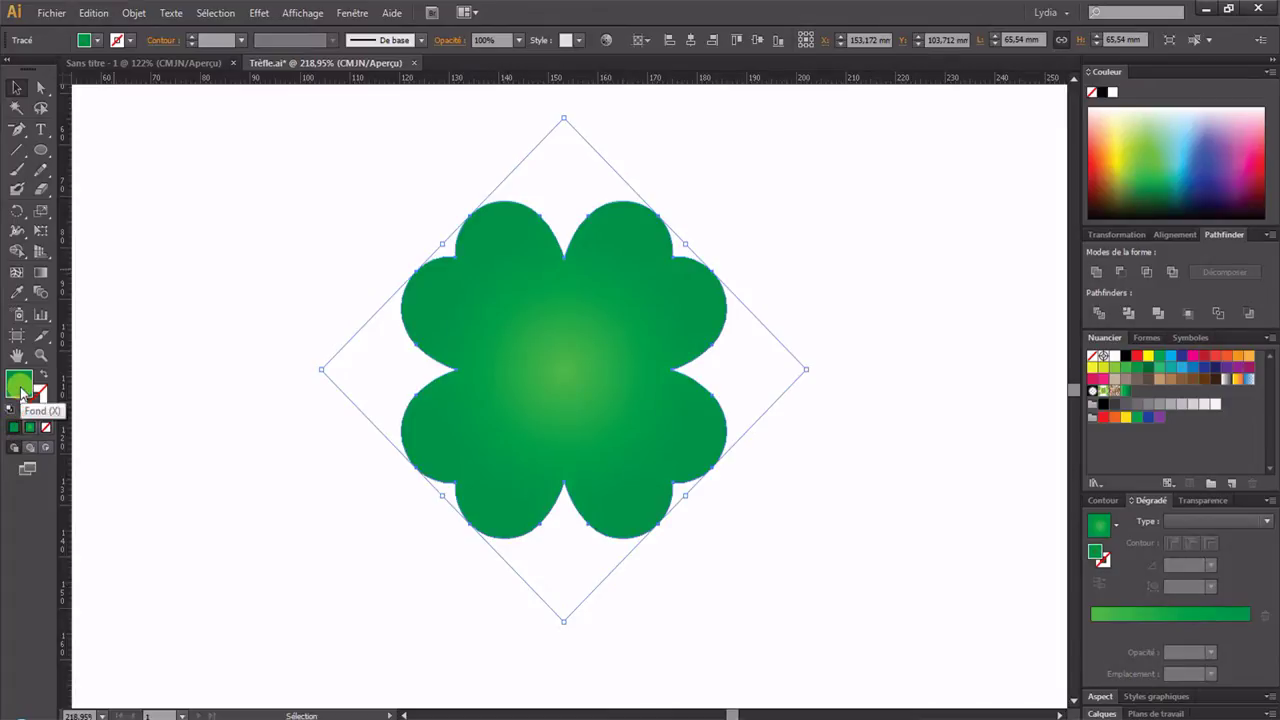
double_click(20, 390)
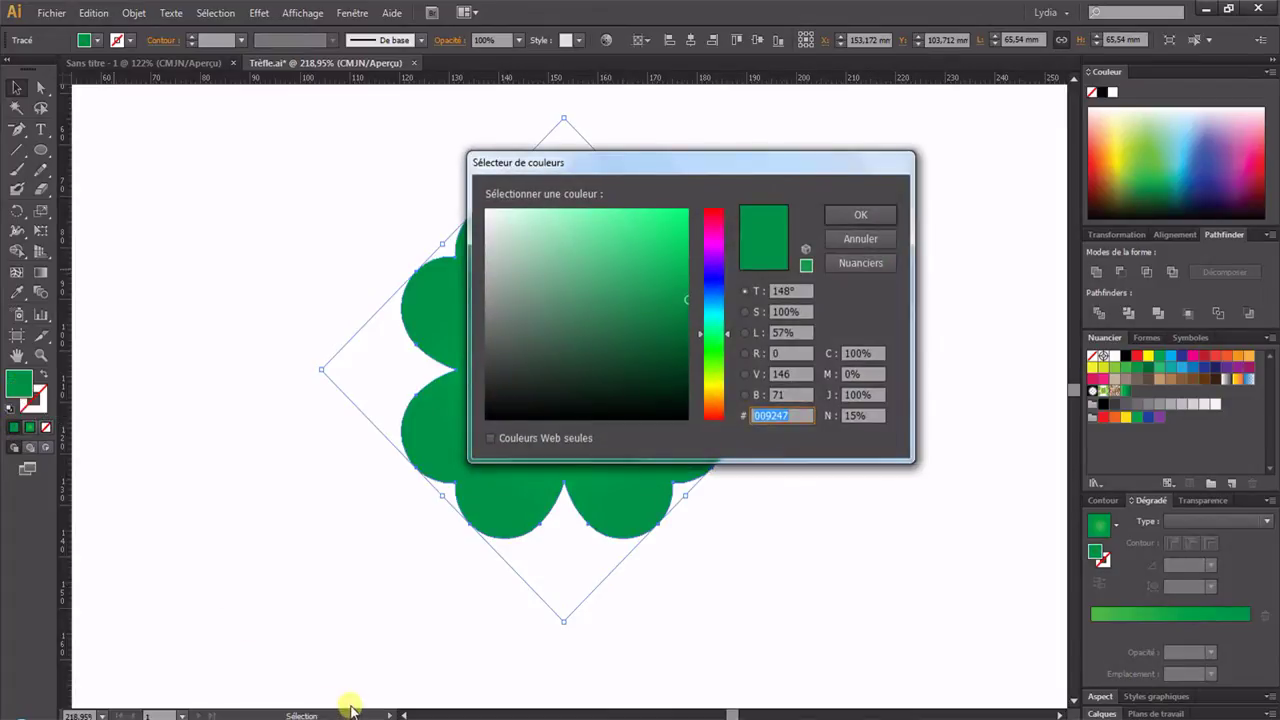
type("0d5632")
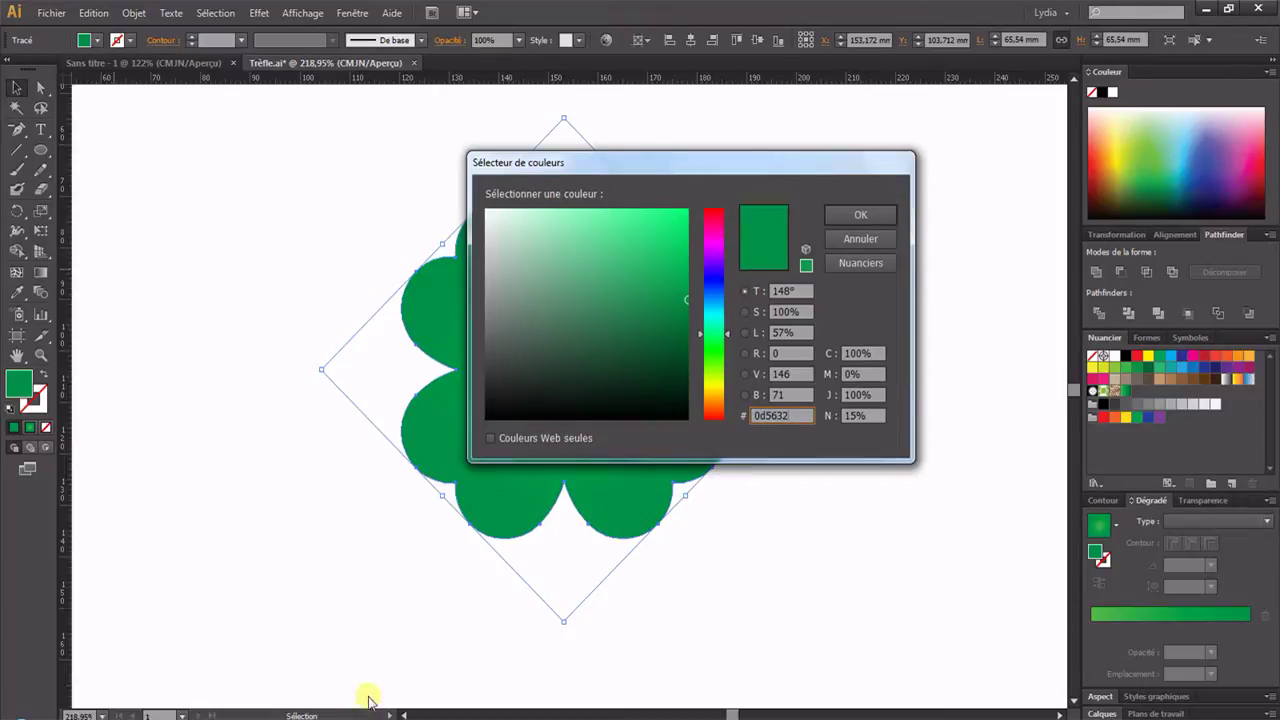
left_click(889, 212)
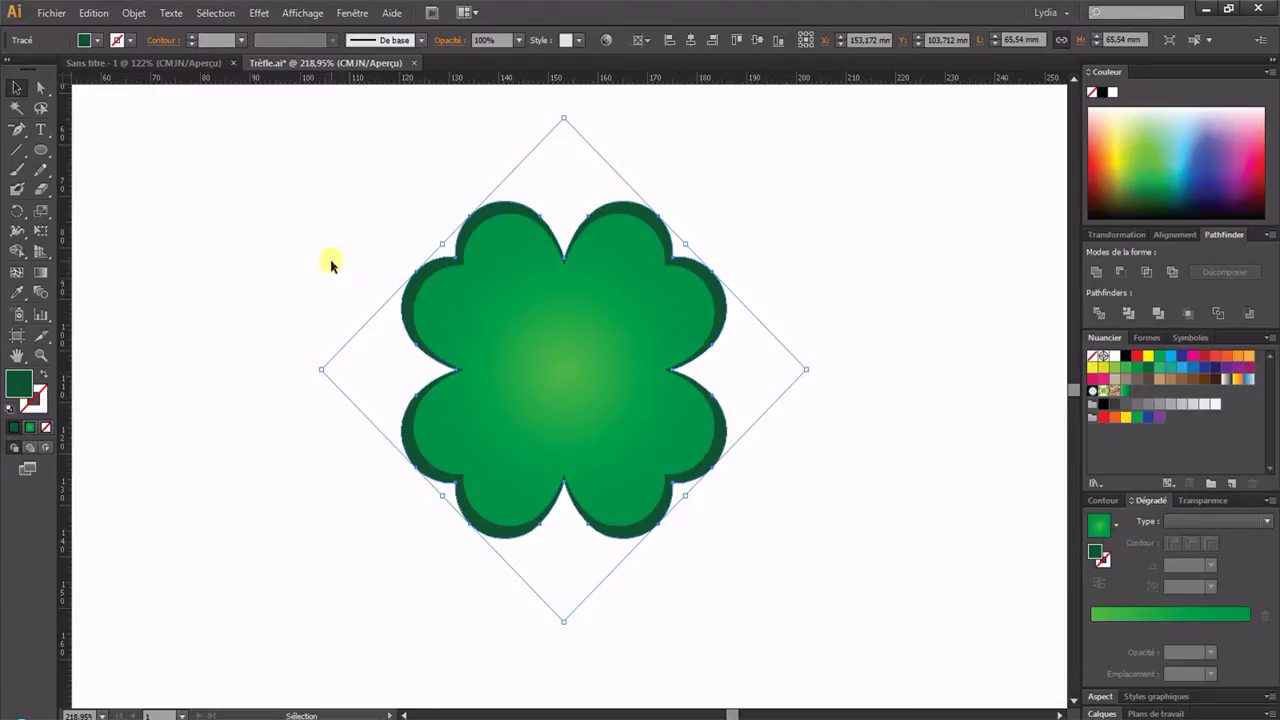
left_click(412, 236)
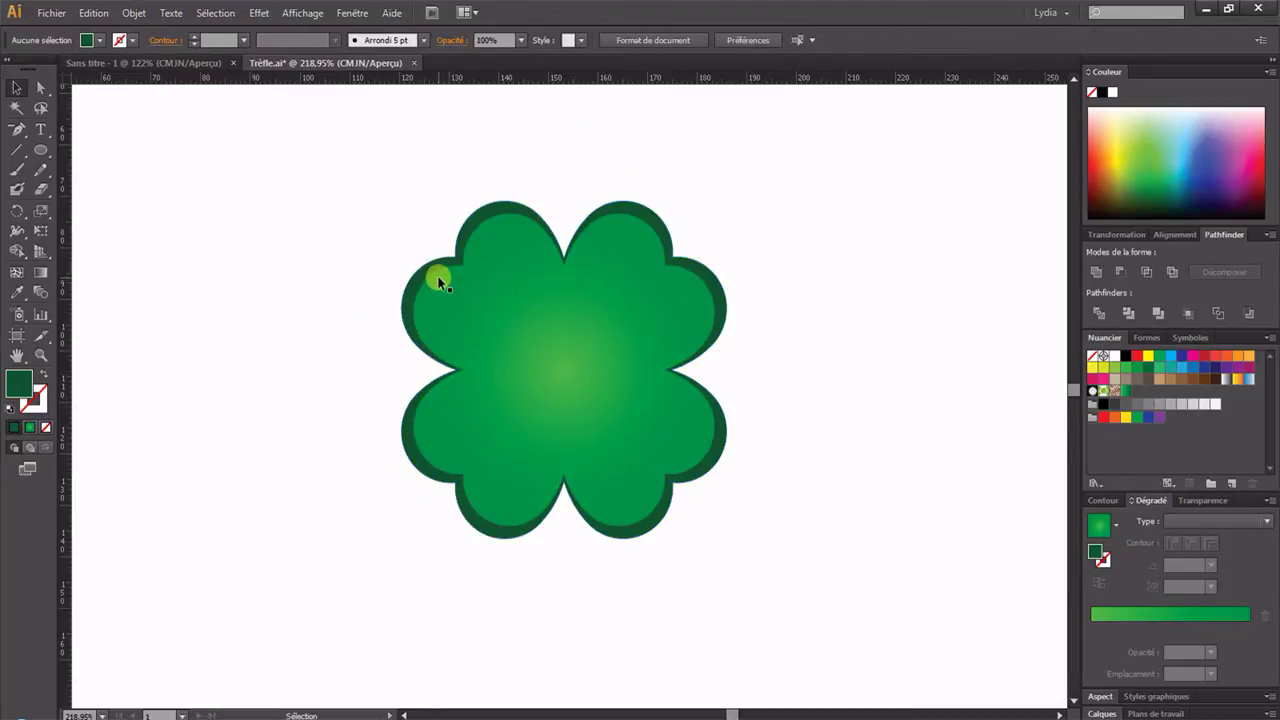
- Fill the middle-sized clover with the solid light green 4fac6f and deselect it
left_click(439, 281)
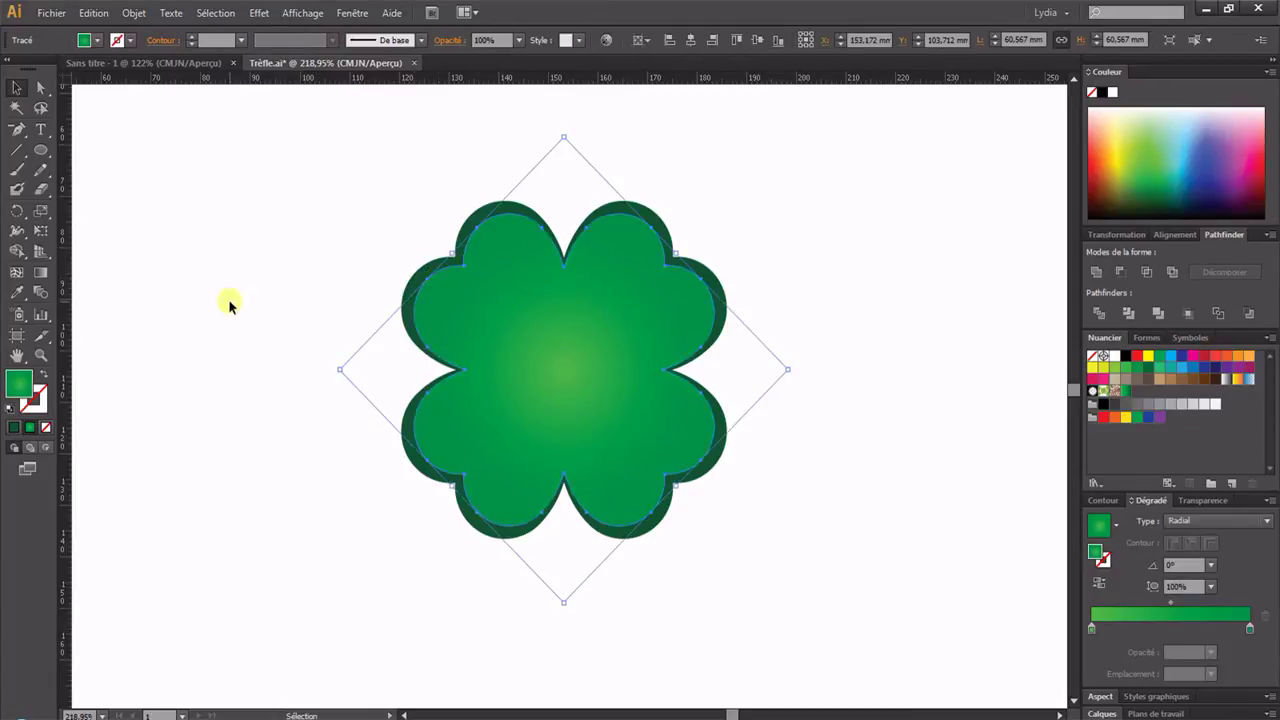
left_click(14, 427)
double_click(21, 386)
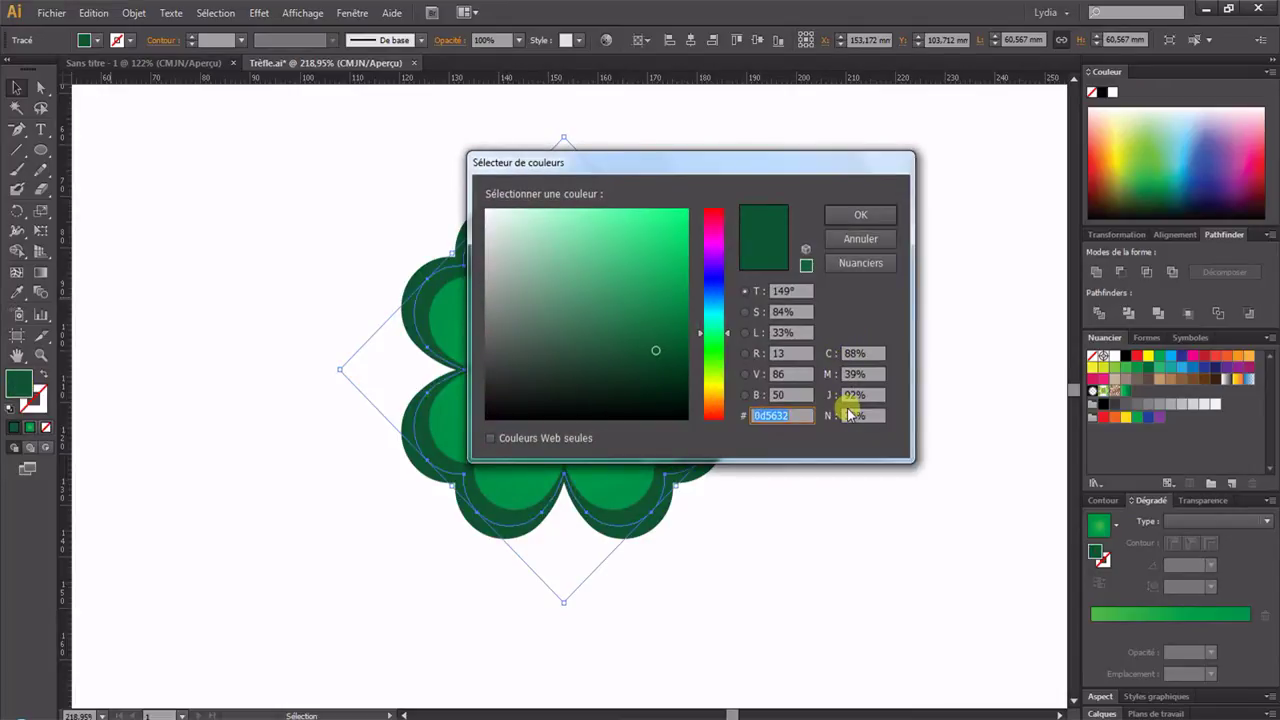
type("4fac6f")
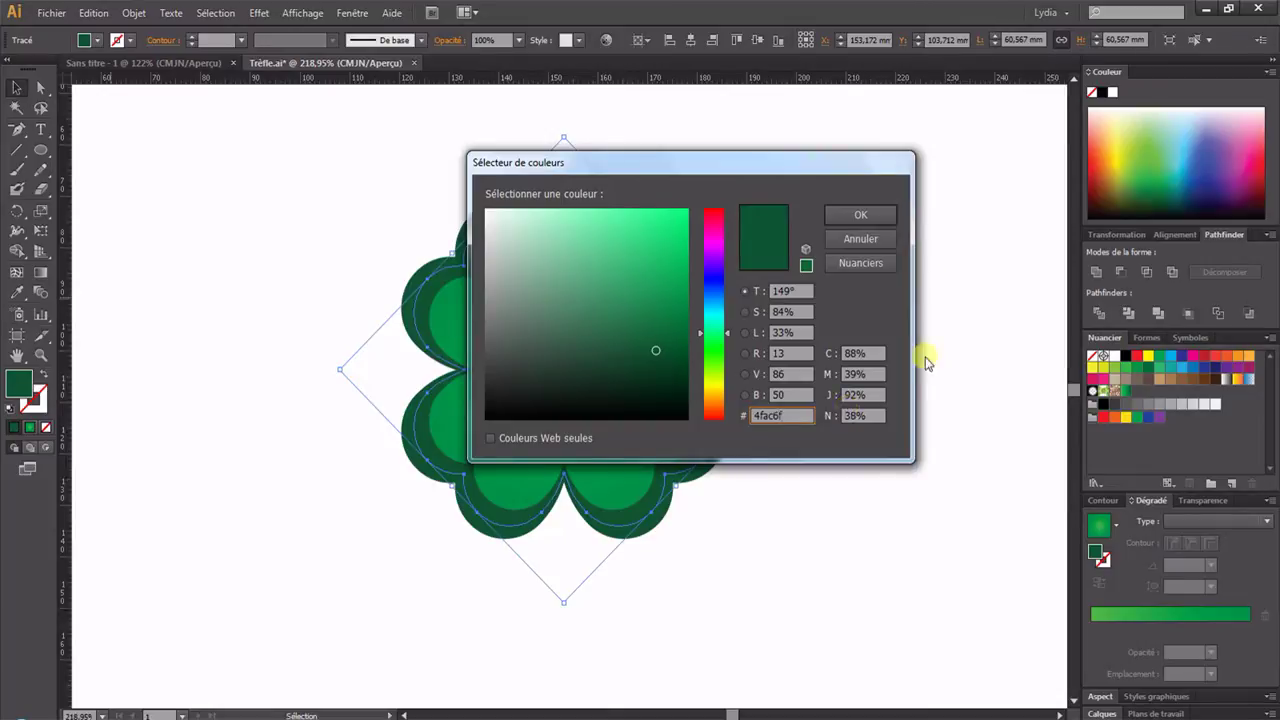
left_click(893, 220)
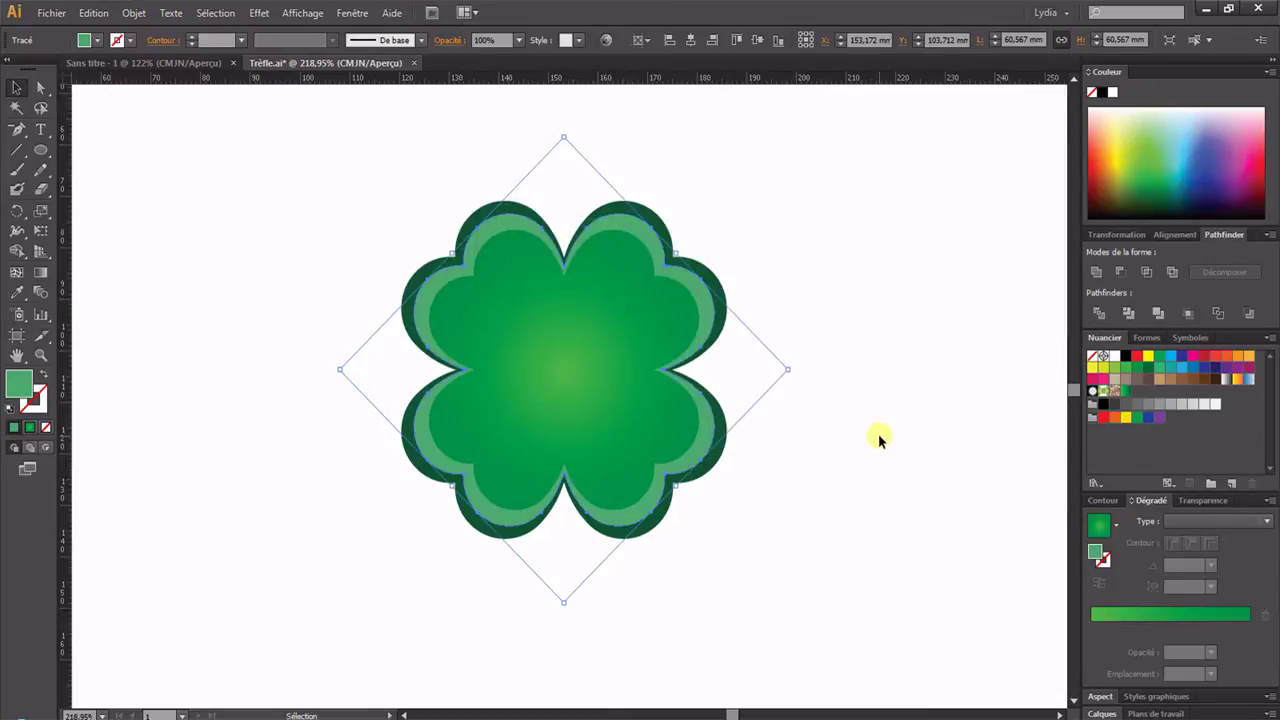
left_click(880, 460)
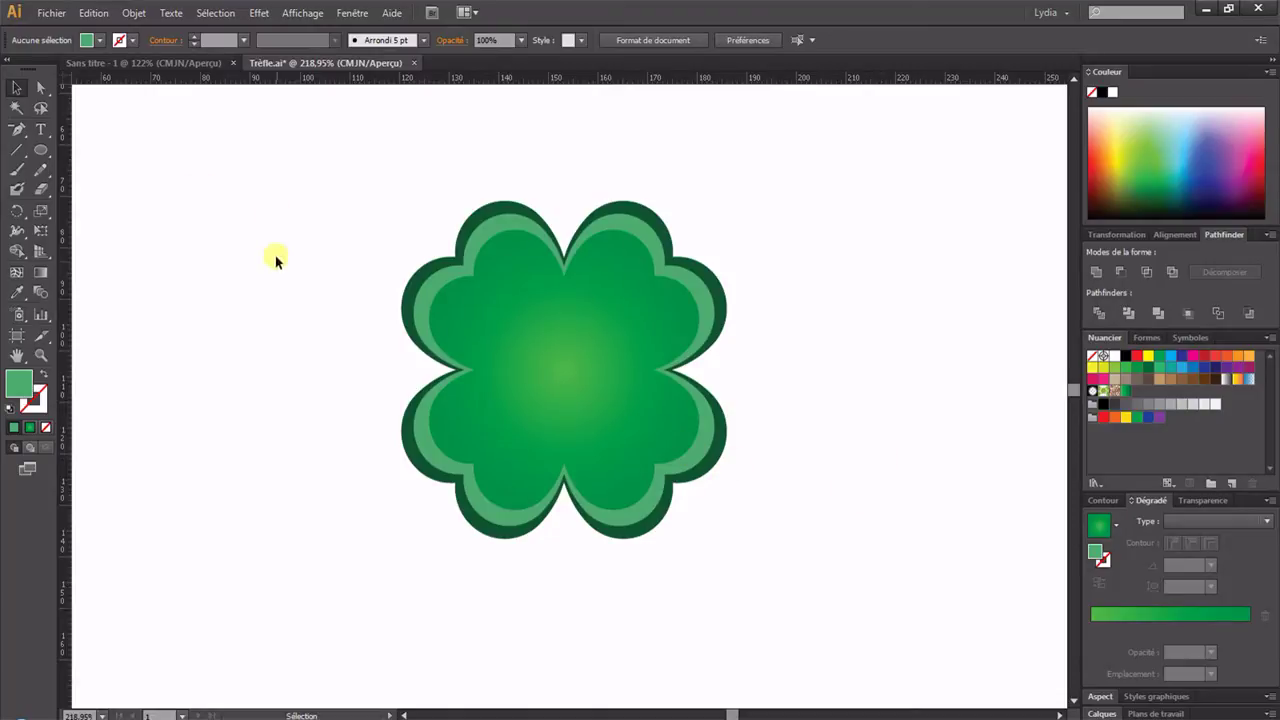
- Move all three stacked clovers together up to the upper centre of the artboard
key("ctrl+1")
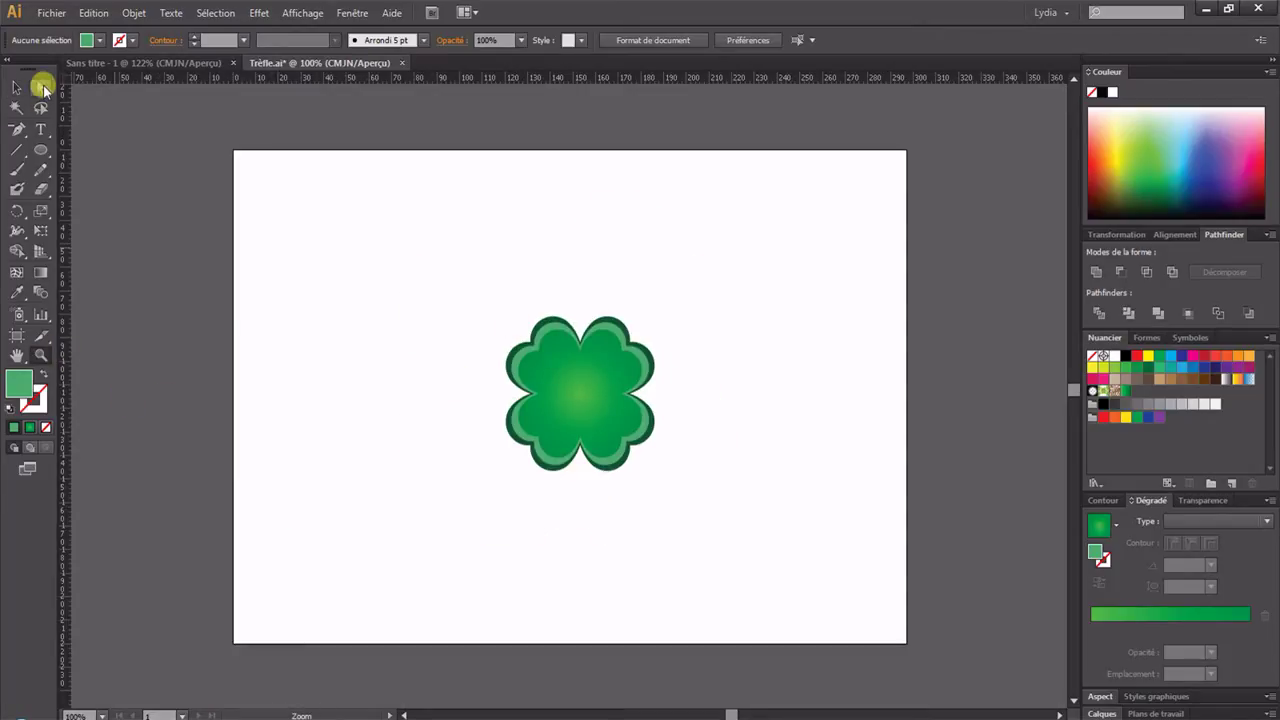
left_click_drag(426, 264, 736, 560)
left_click_drag(608, 415, 592, 263)
left_click(714, 429)
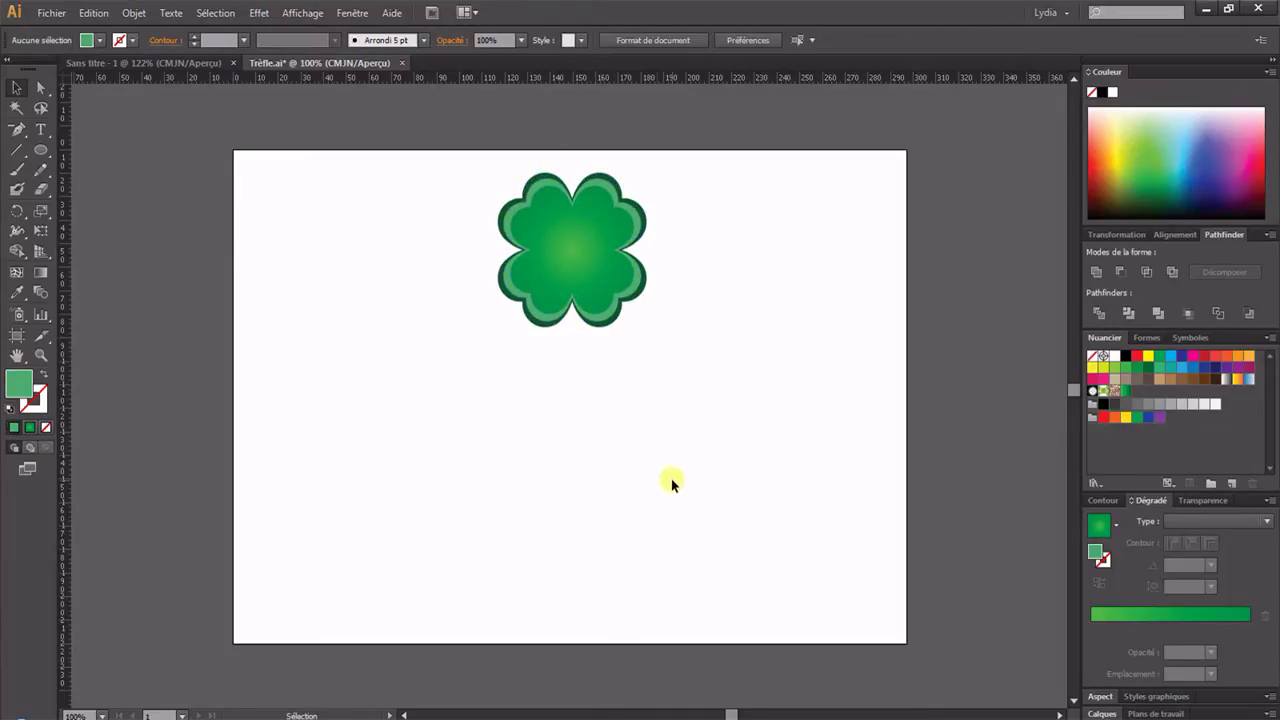
- Create a rectangle 4 mm wide and 72 mm high below and to the left of the clover
left_click(41, 355)
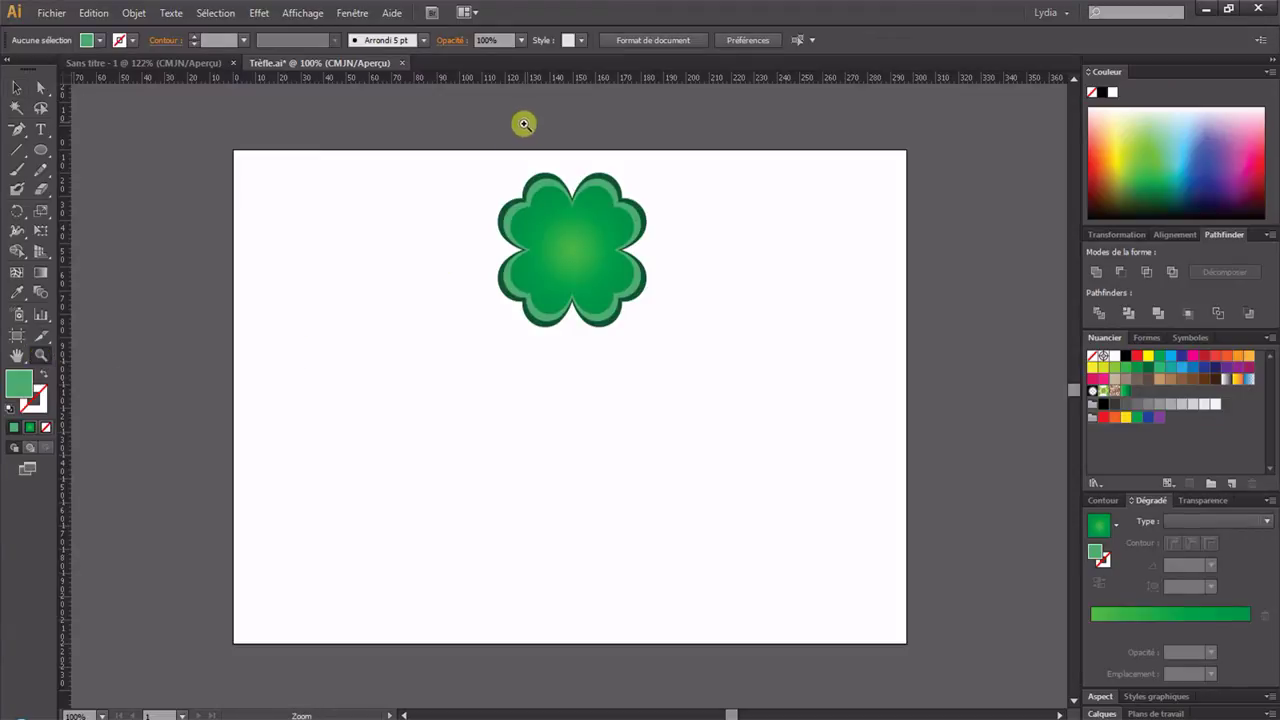
left_click_drag(446, 156, 736, 605)
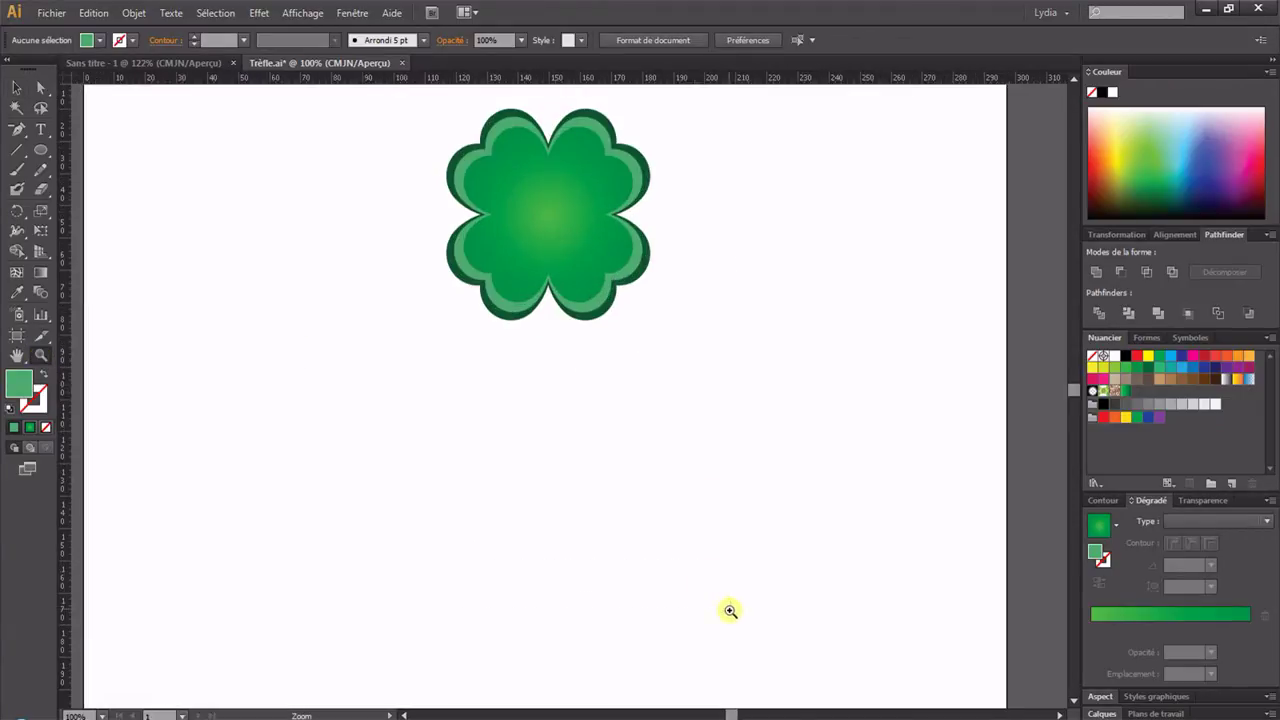
left_click(41, 150)
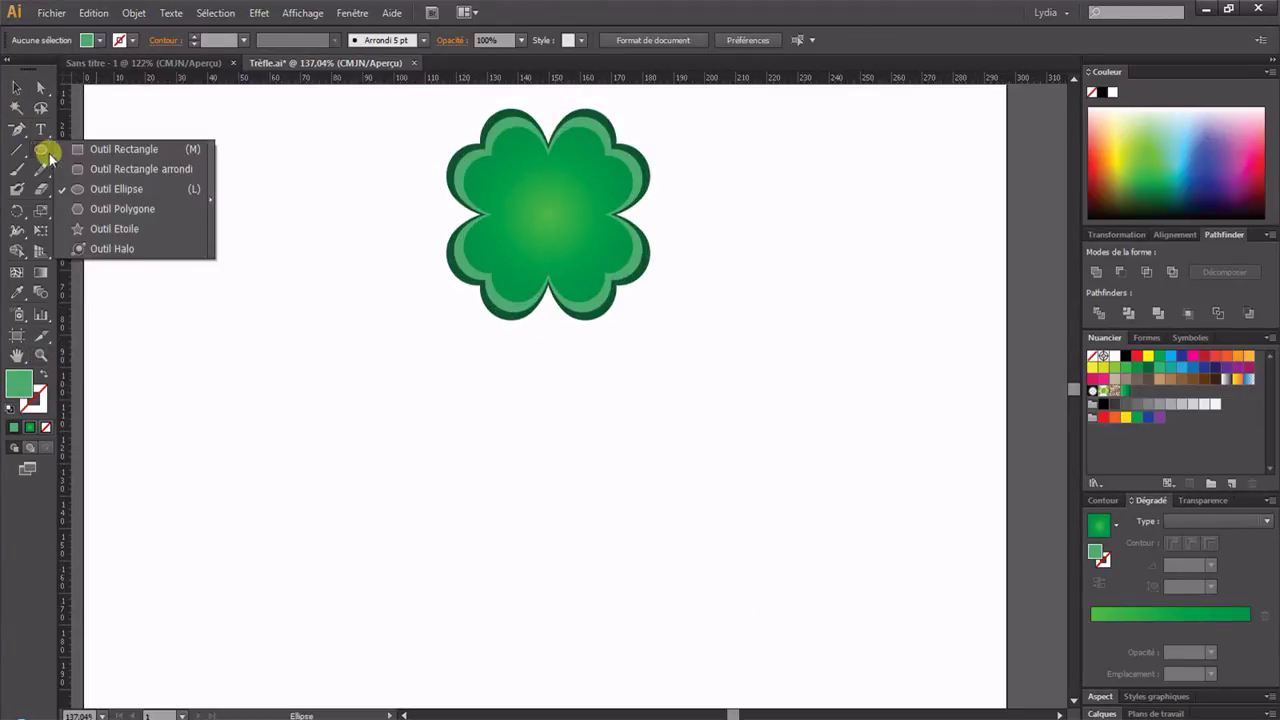
left_click(70, 157)
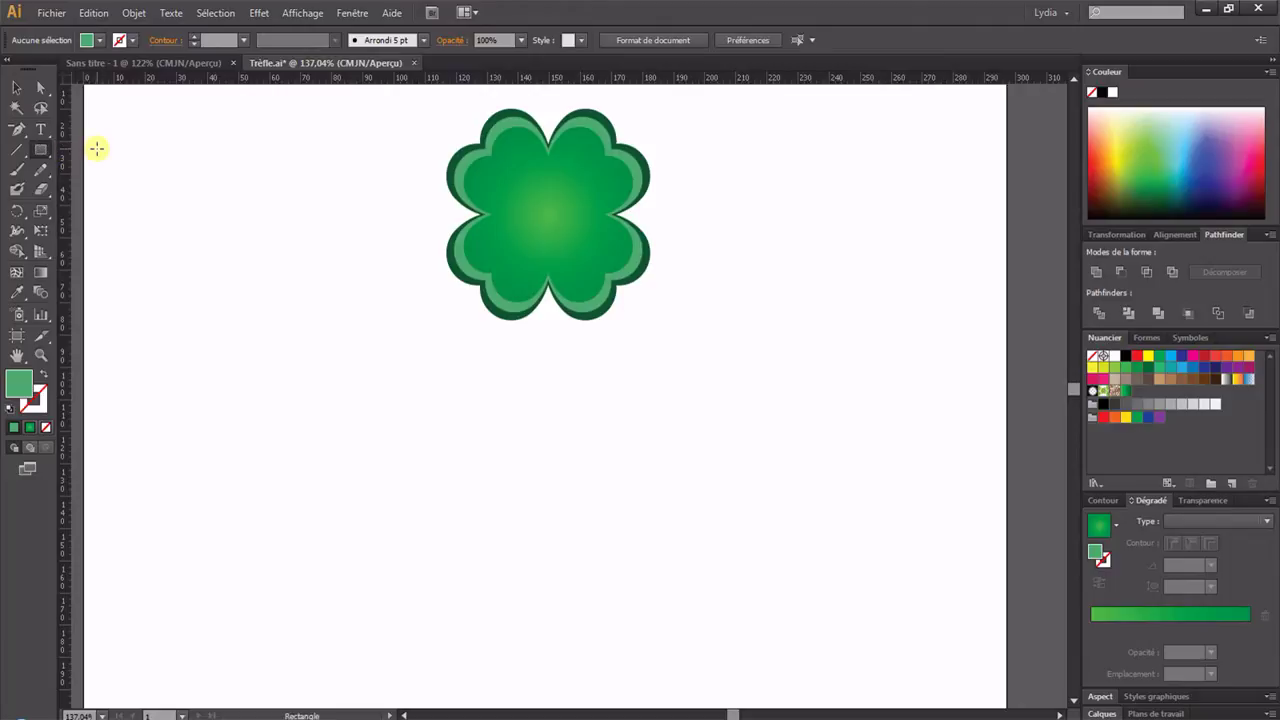
left_click(413, 358)
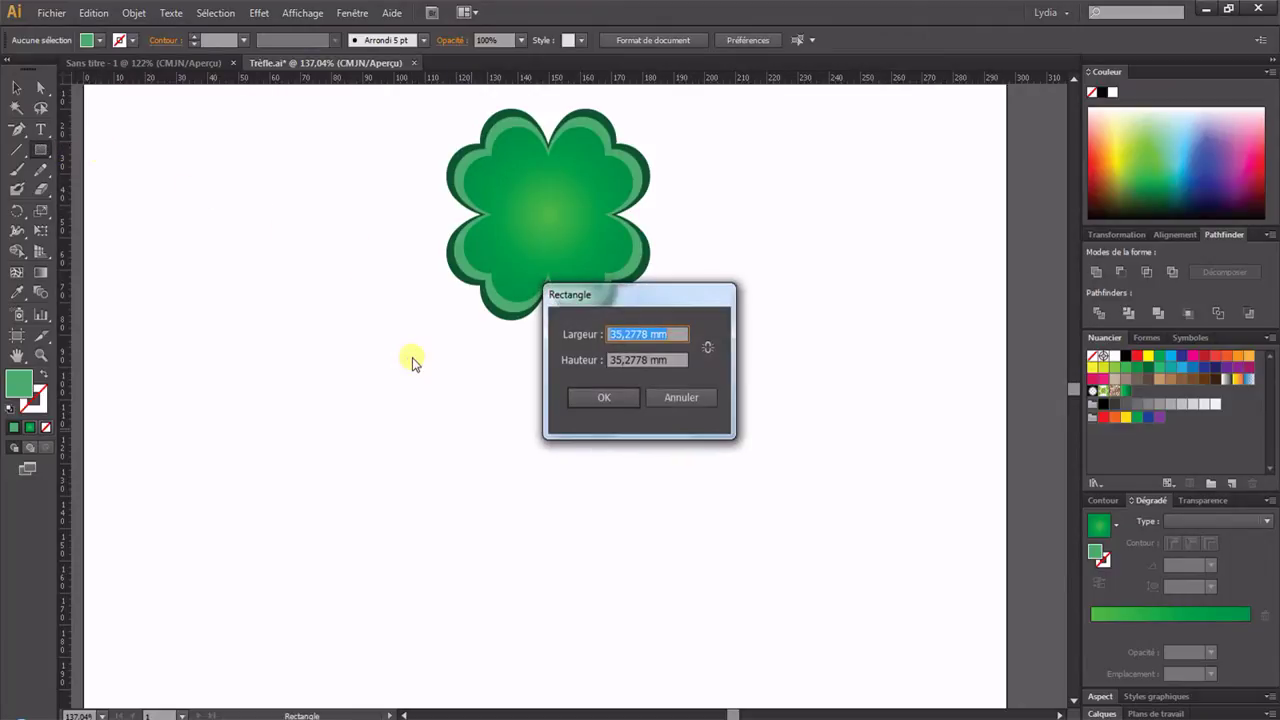
type("4mm")
key("Tab")
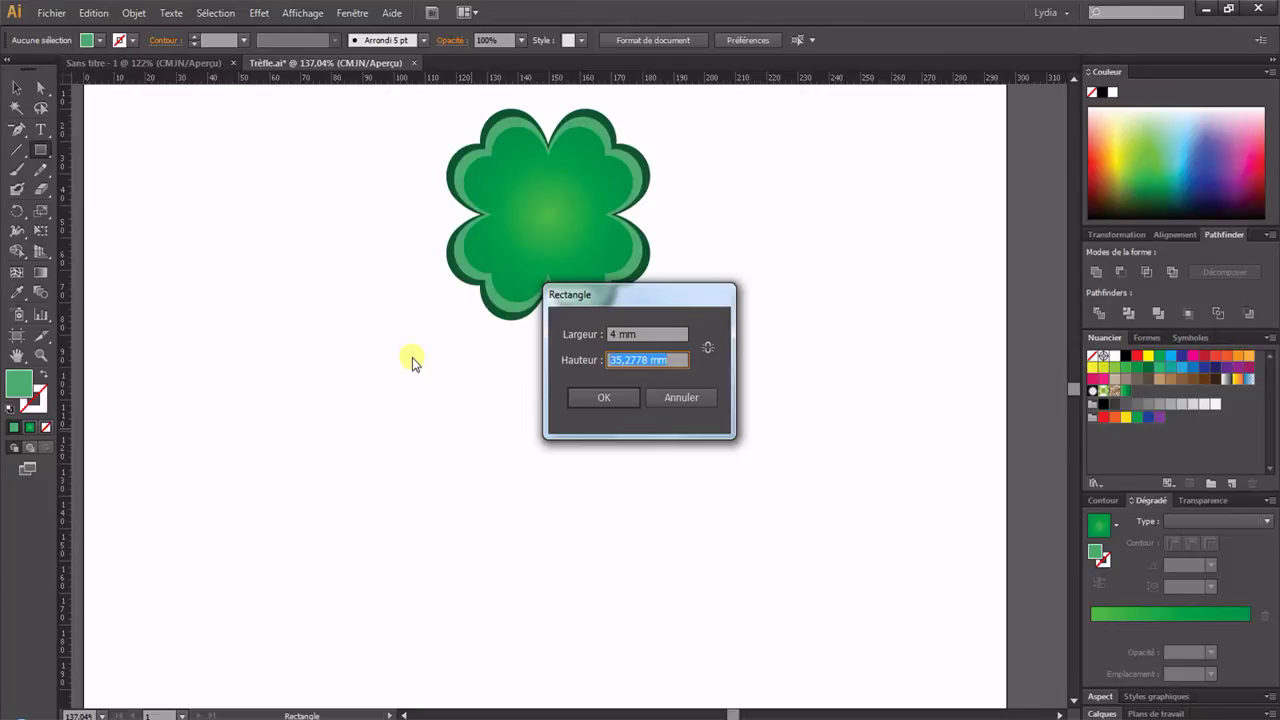
type("72")
left_click(638, 333)
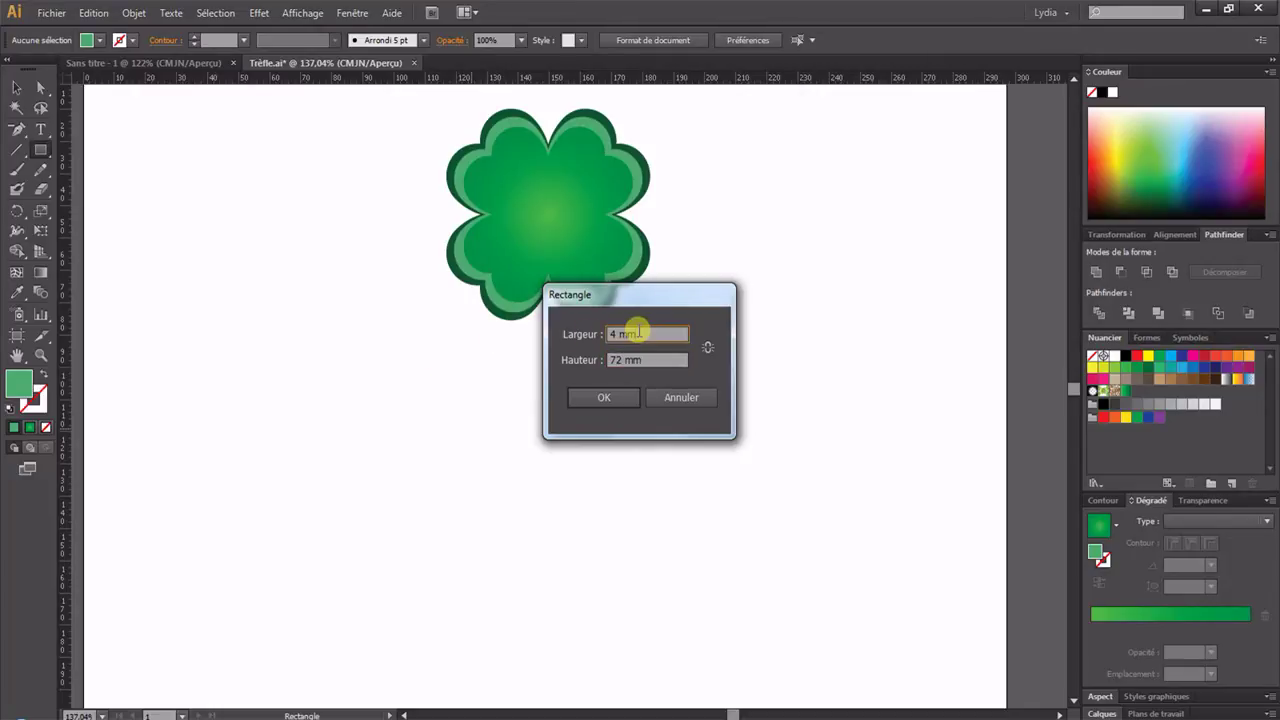
left_click(604, 396)
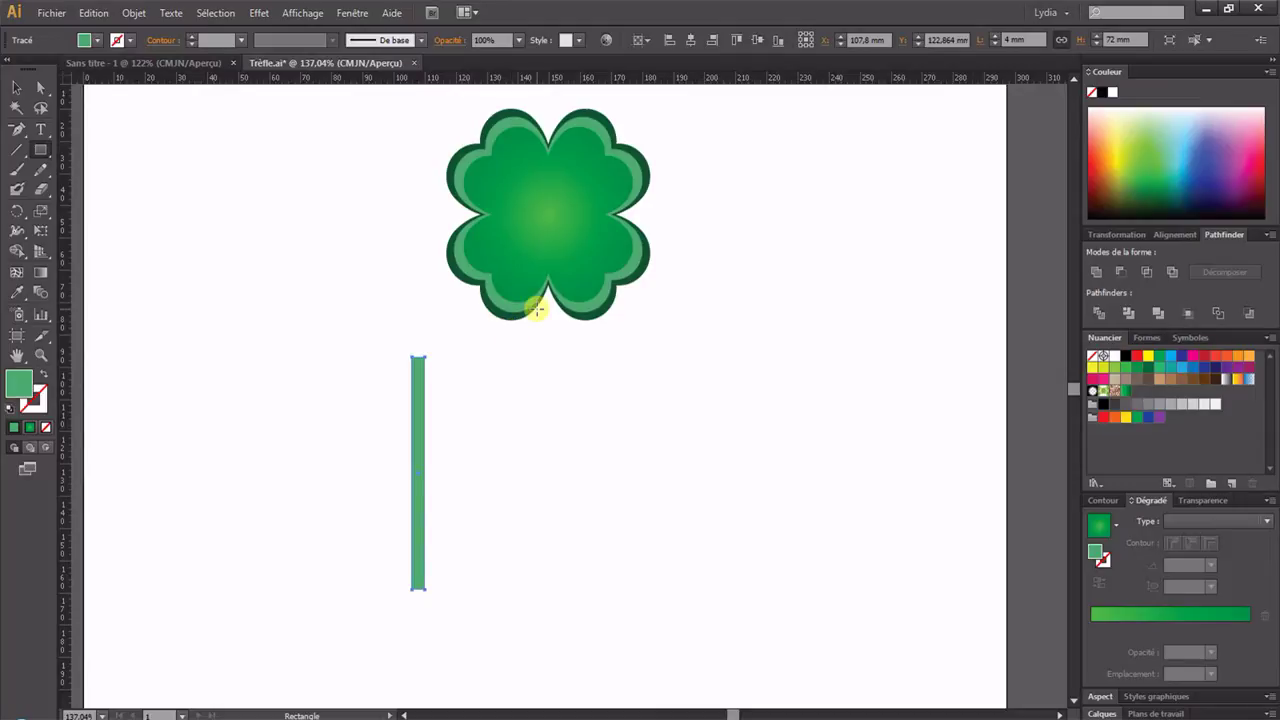
- Move the stem rectangle under the clover so its upper end overlaps the clover's lower centre
left_click(16, 87)
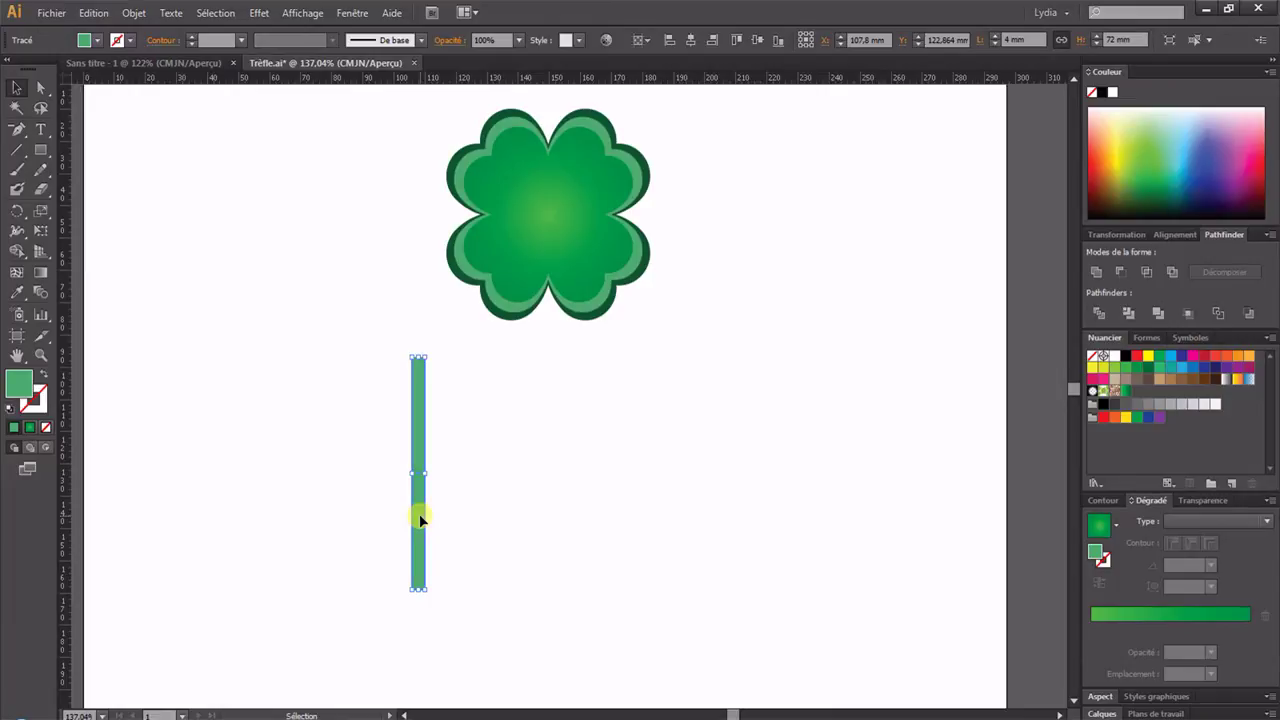
left_click_drag(420, 517, 416, 447)
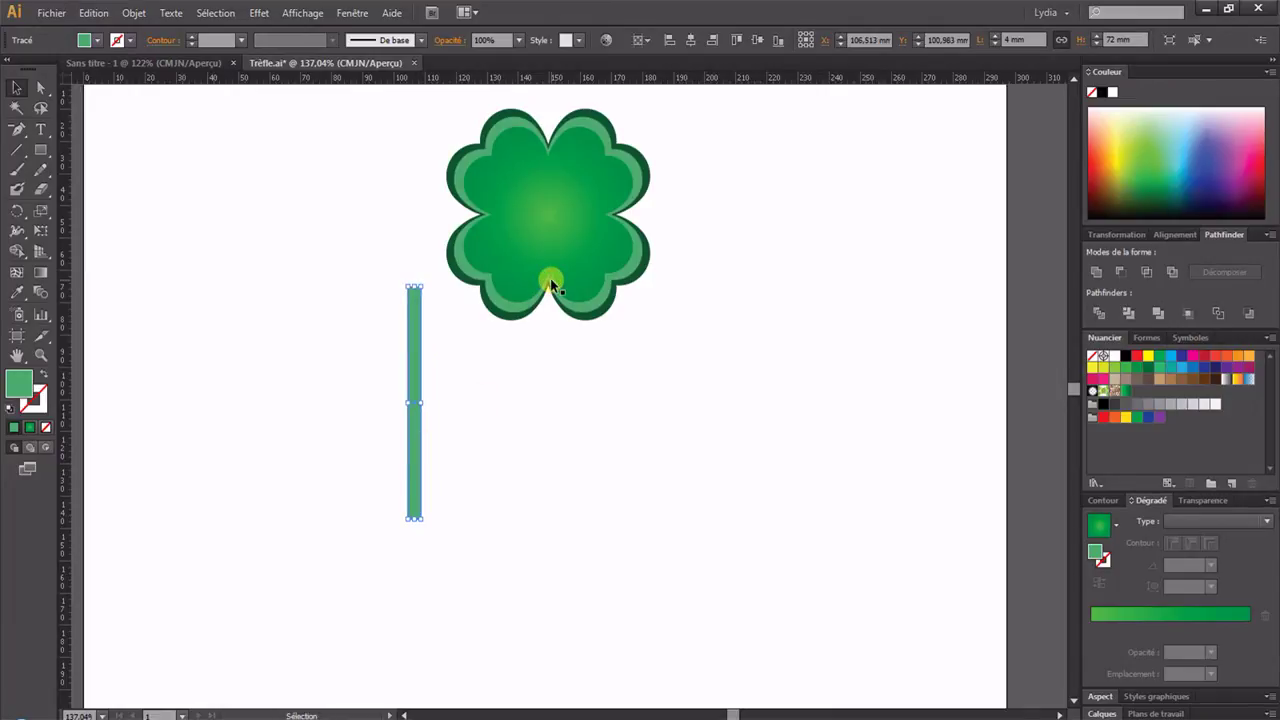
left_click(552, 250)
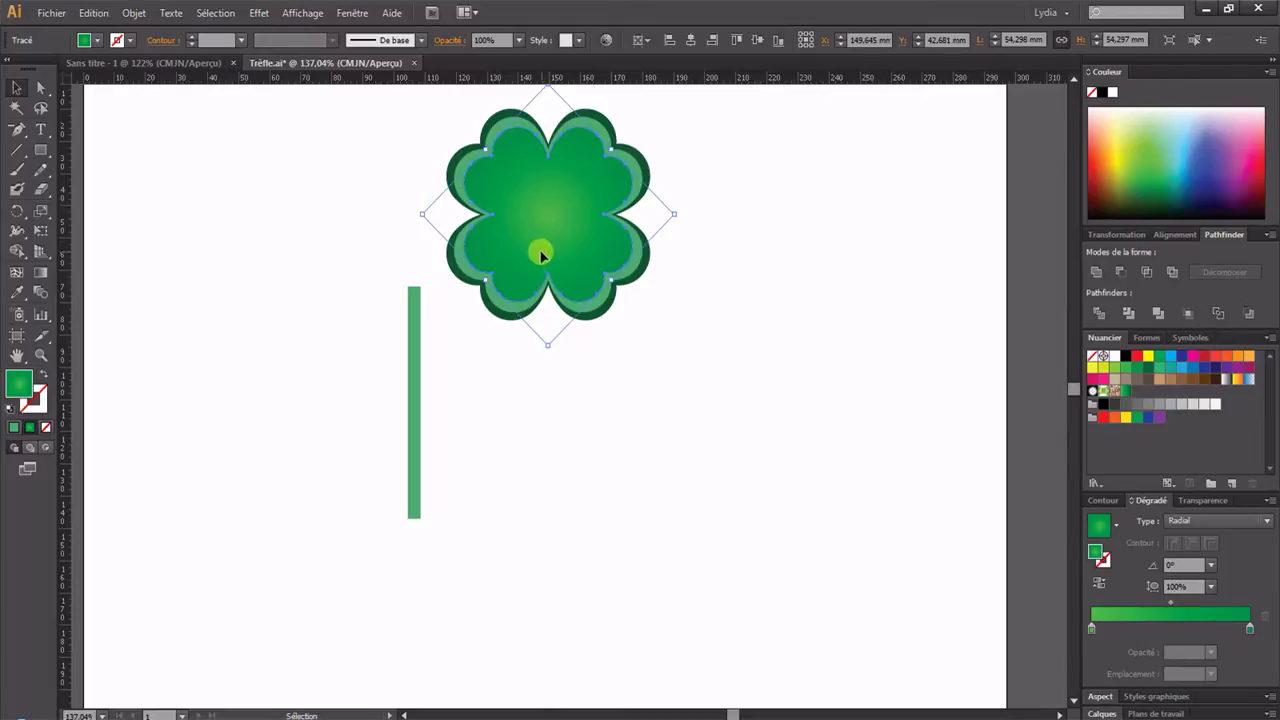
left_click_drag(413, 357, 546, 312)
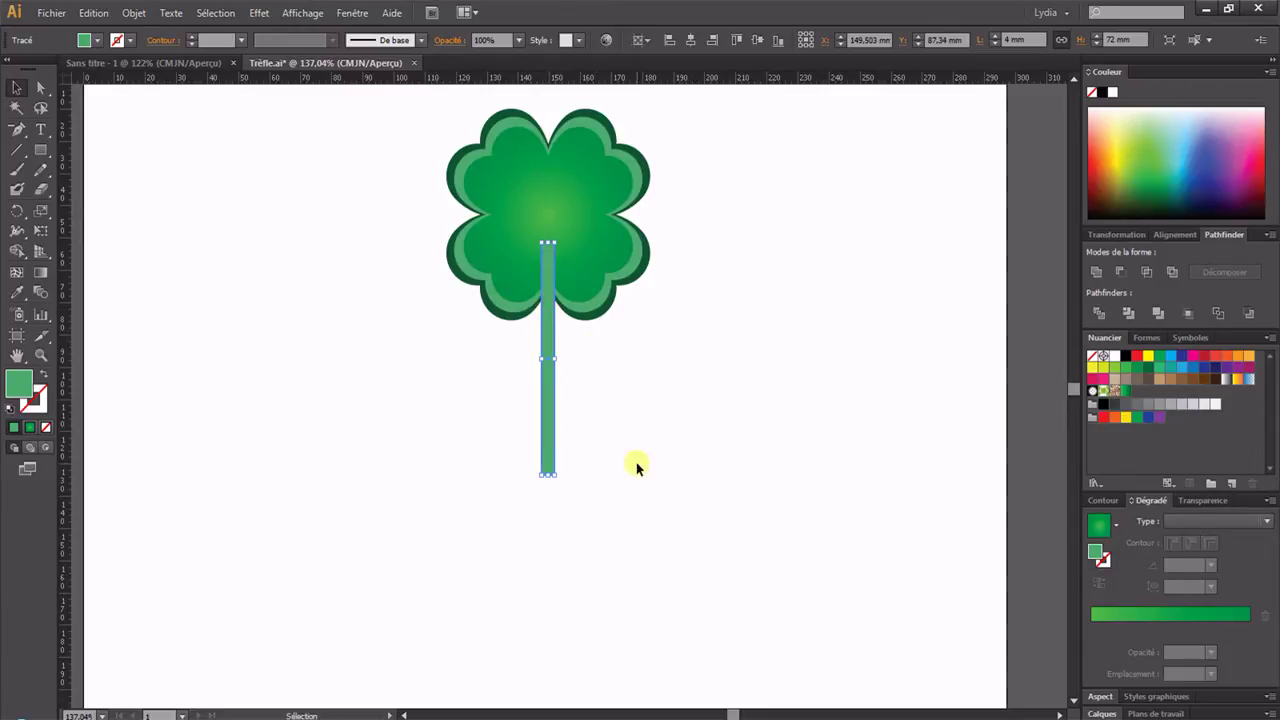
- Send the stem rectangle to the back, behind all the clover layers
right_click(550, 340)
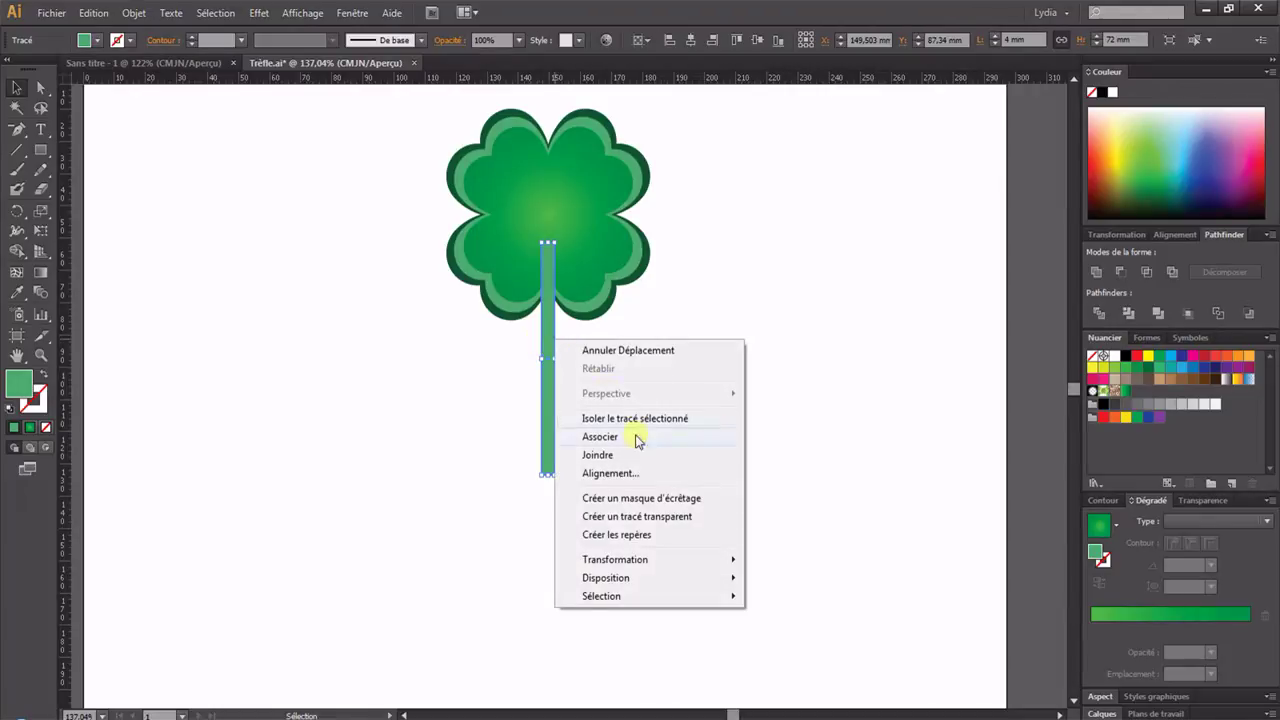
mouse_move(708, 576)
left_click(790, 632)
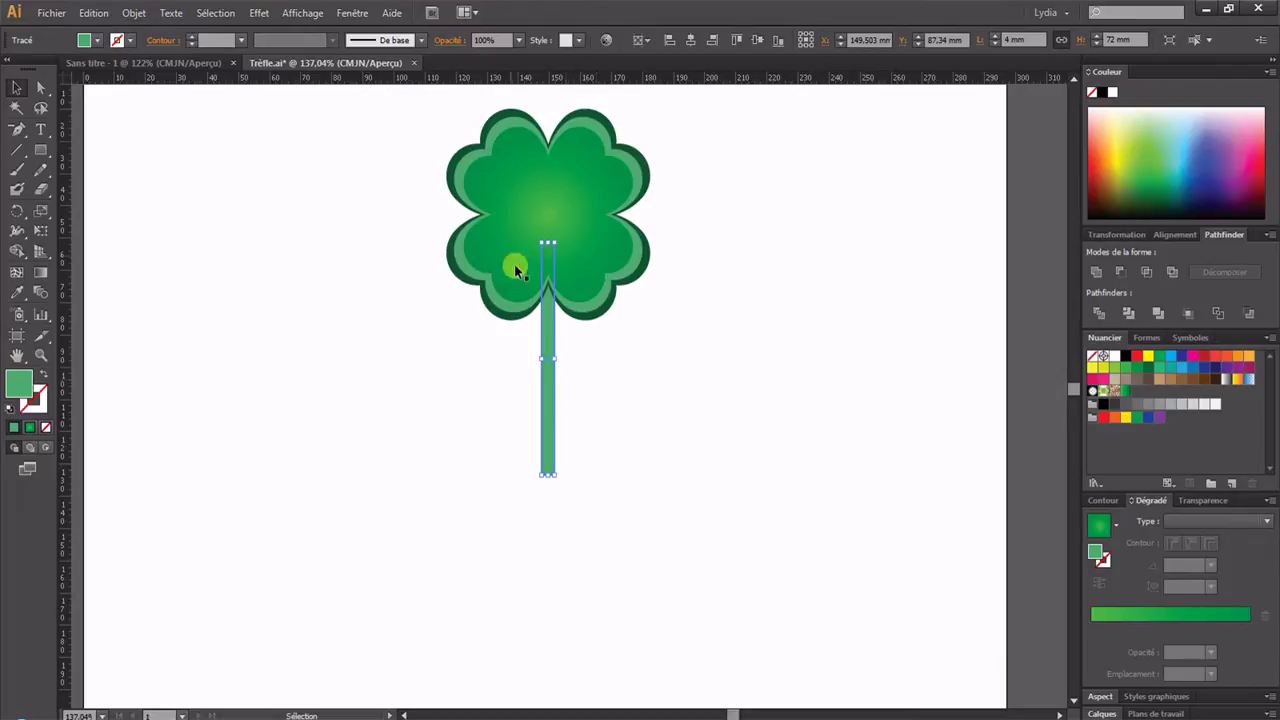
- Align the stem and all the clover layers on their horizontal centres, leaving everything deselected
left_click_drag(394, 109, 760, 522)
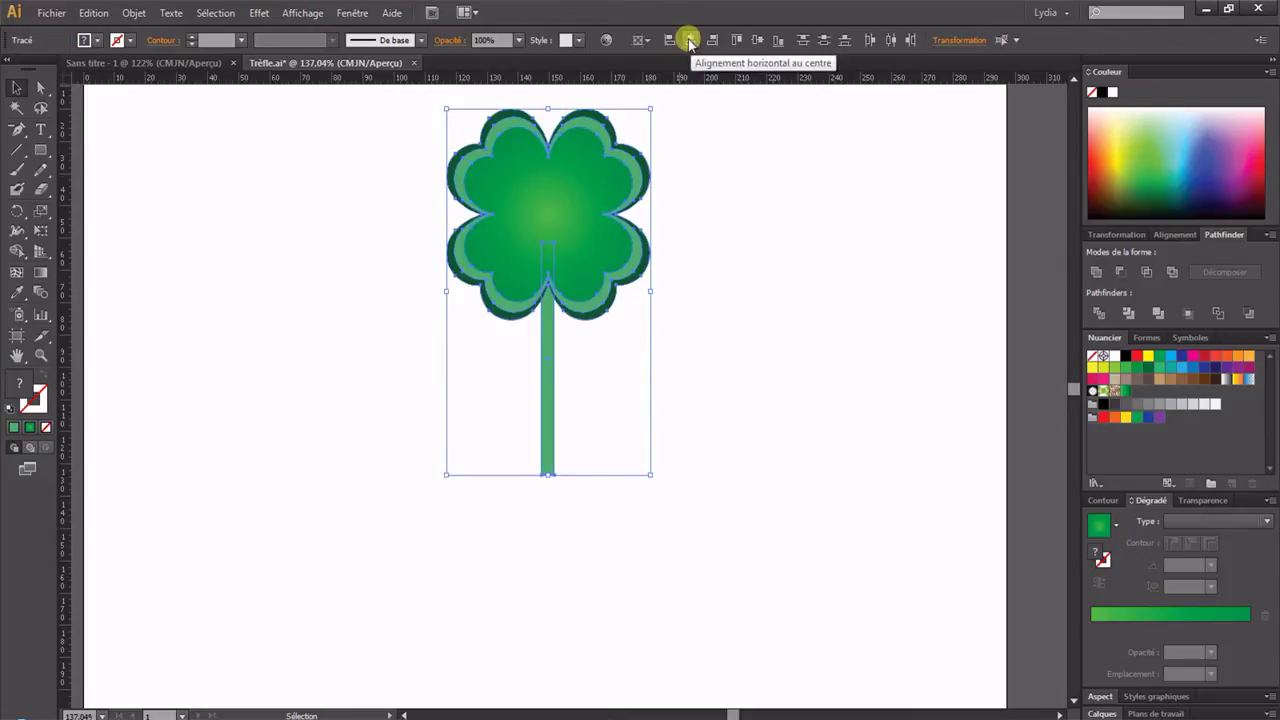
left_click(16, 108)
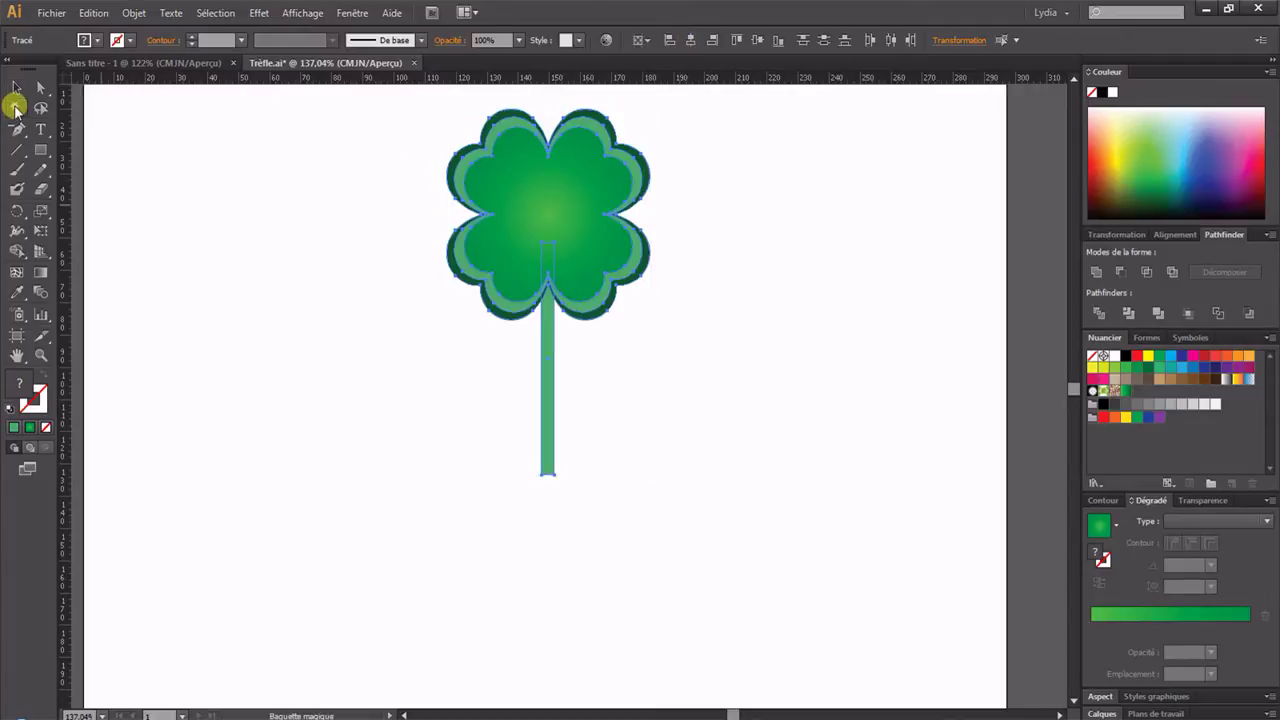
left_click(14, 87)
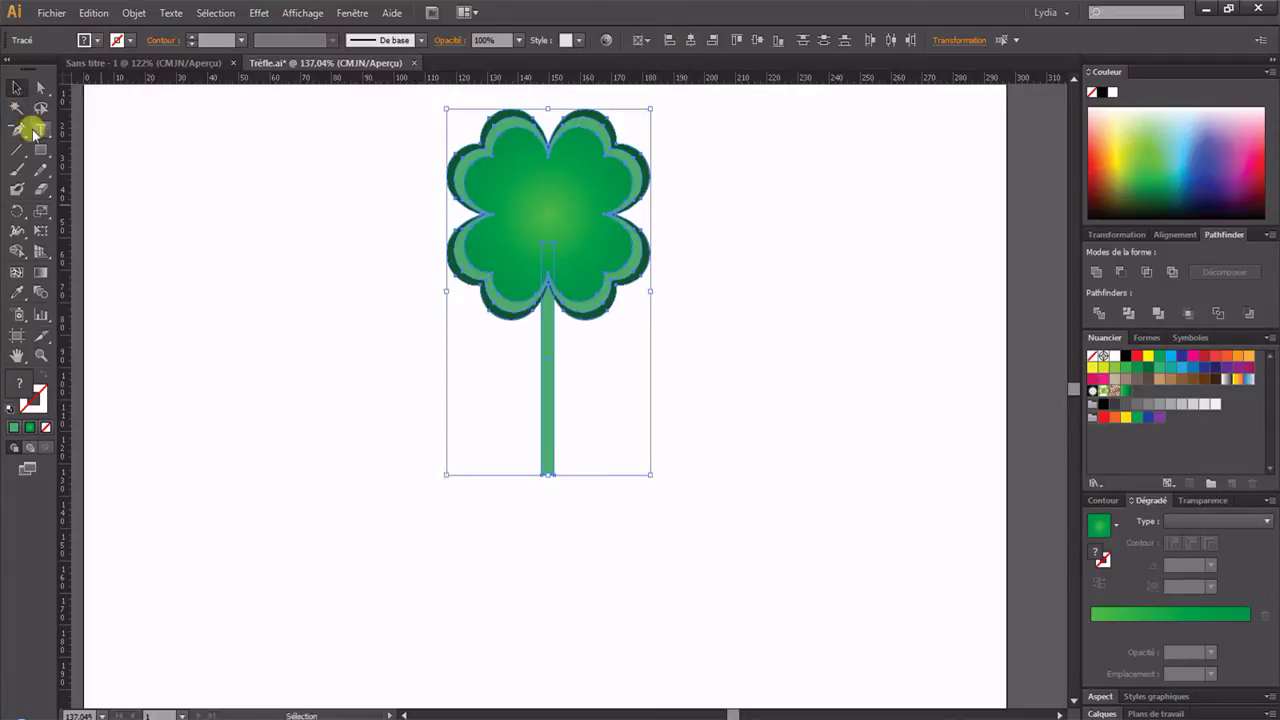
left_click(692, 40)
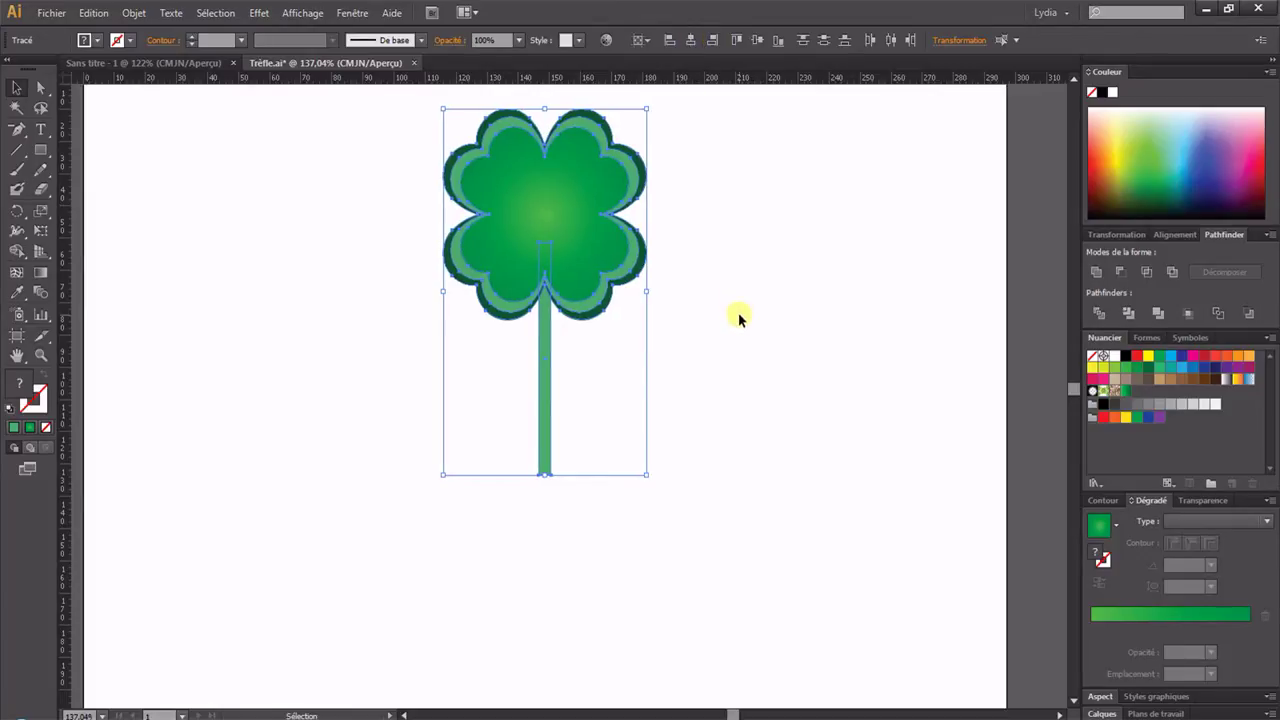
left_click(700, 340)
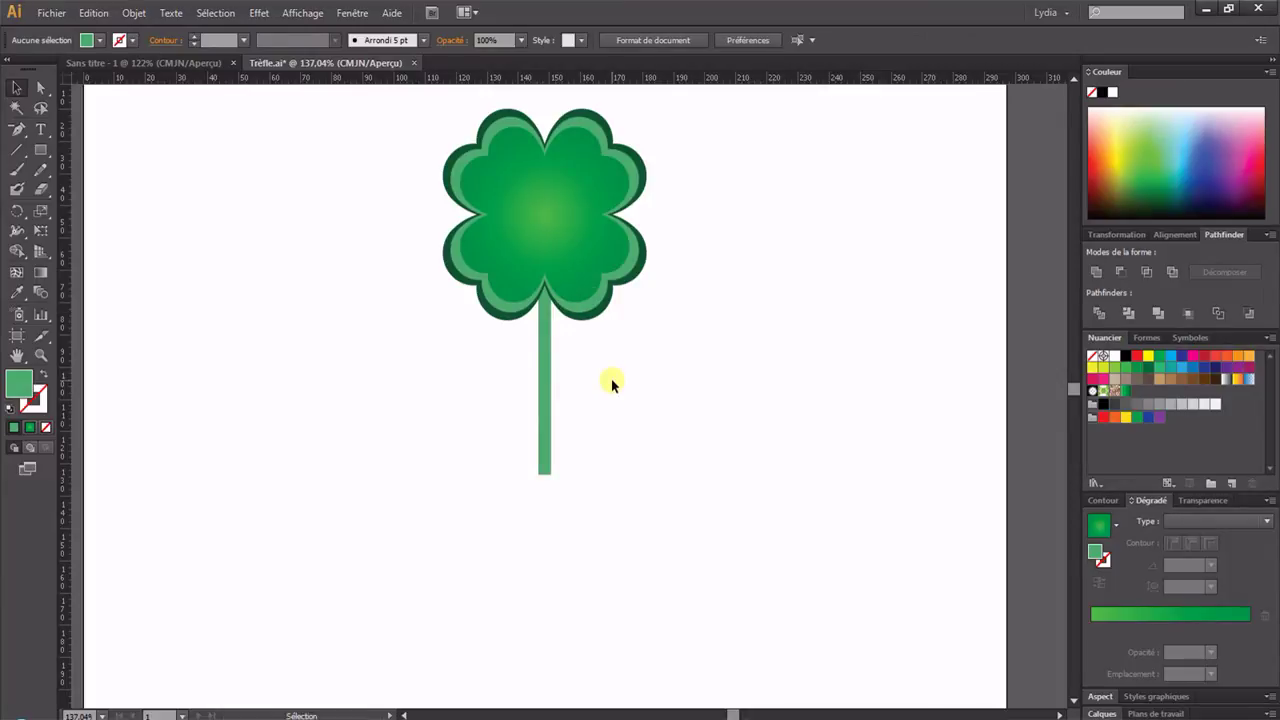
- Fill the stem with the green radial gradient sampled from the centre clover using the Eyedropper
left_click(548, 381)
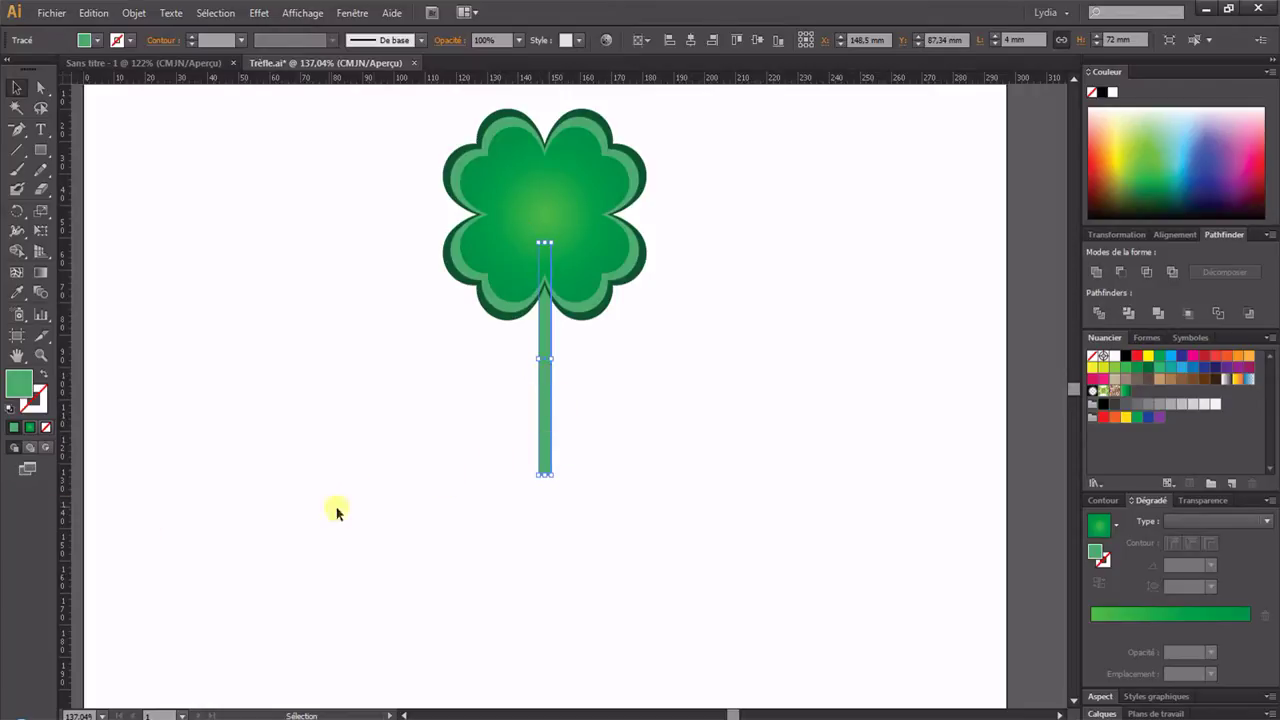
left_click(17, 292)
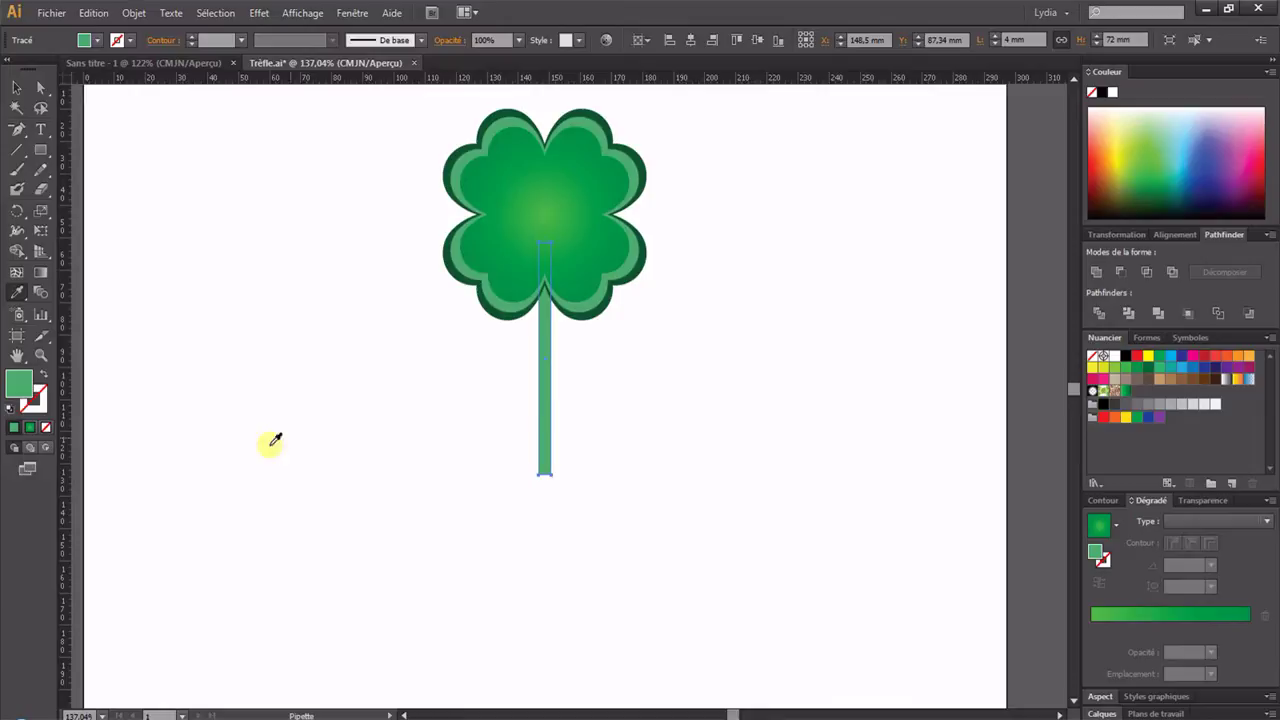
left_click(530, 210)
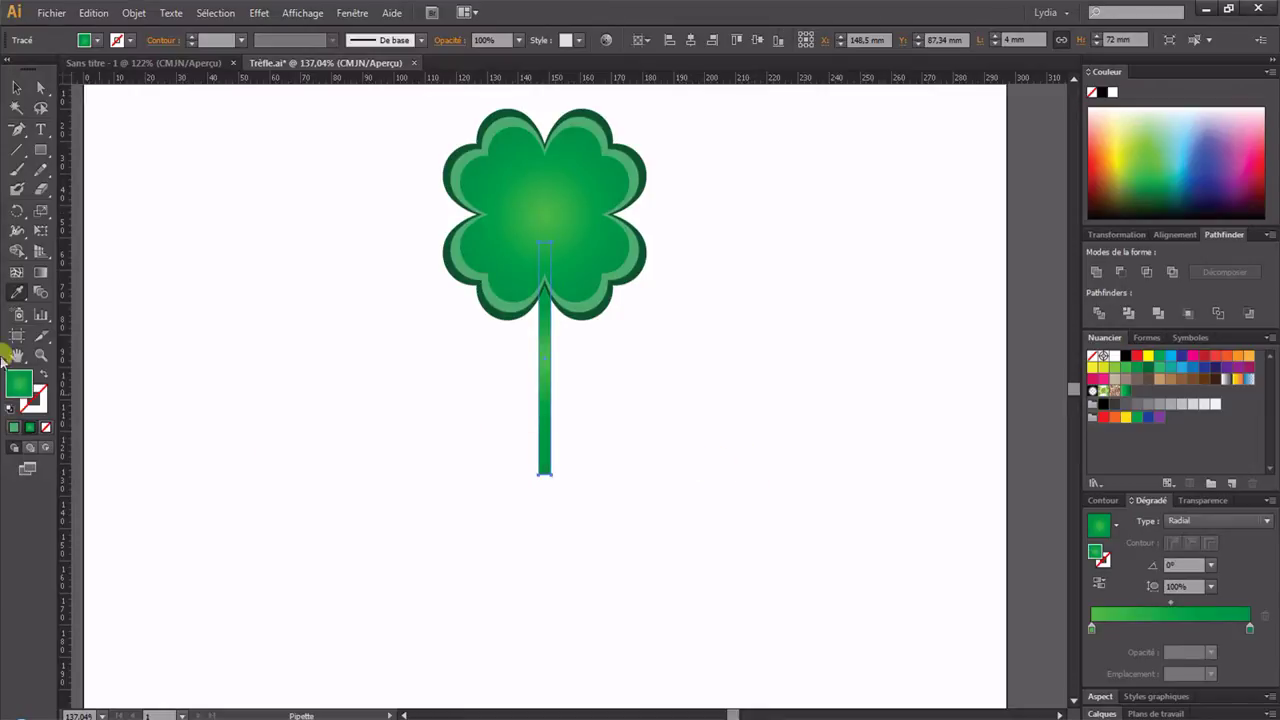
left_click(16, 88)
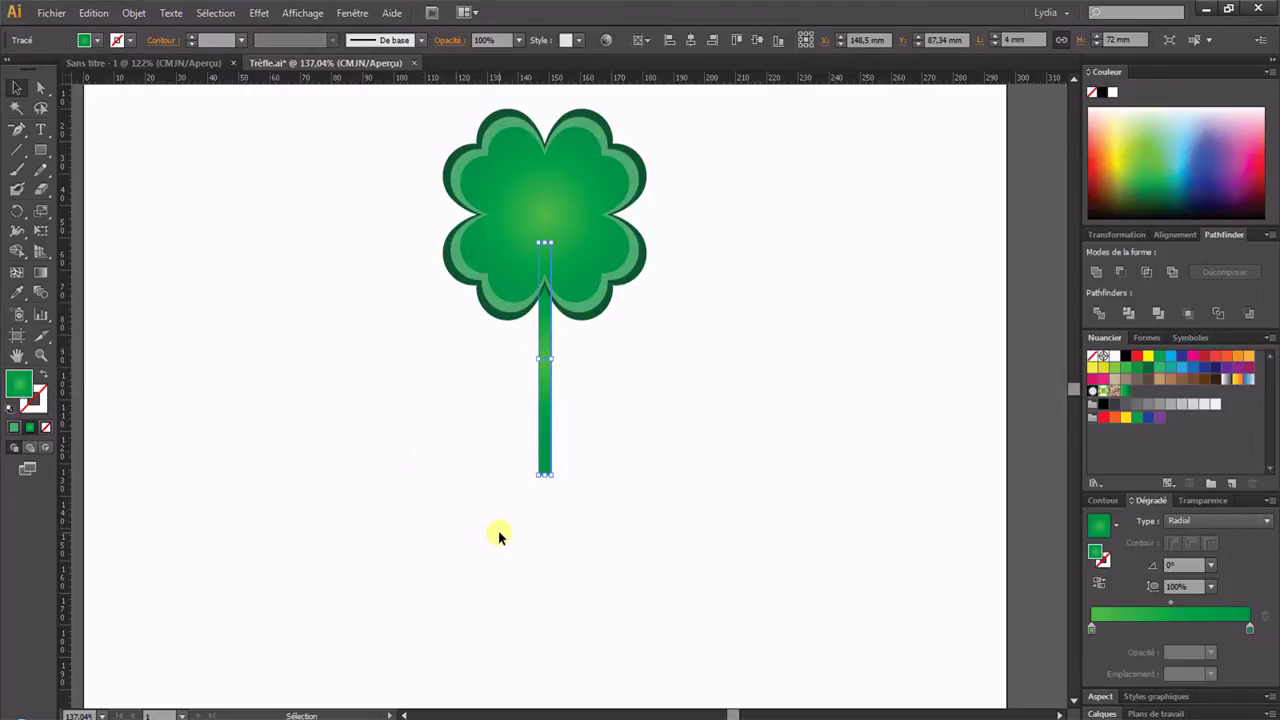
- Give the stem a solid dark green stroke with the colour 0e5632 and deselect it
left_click(40, 398)
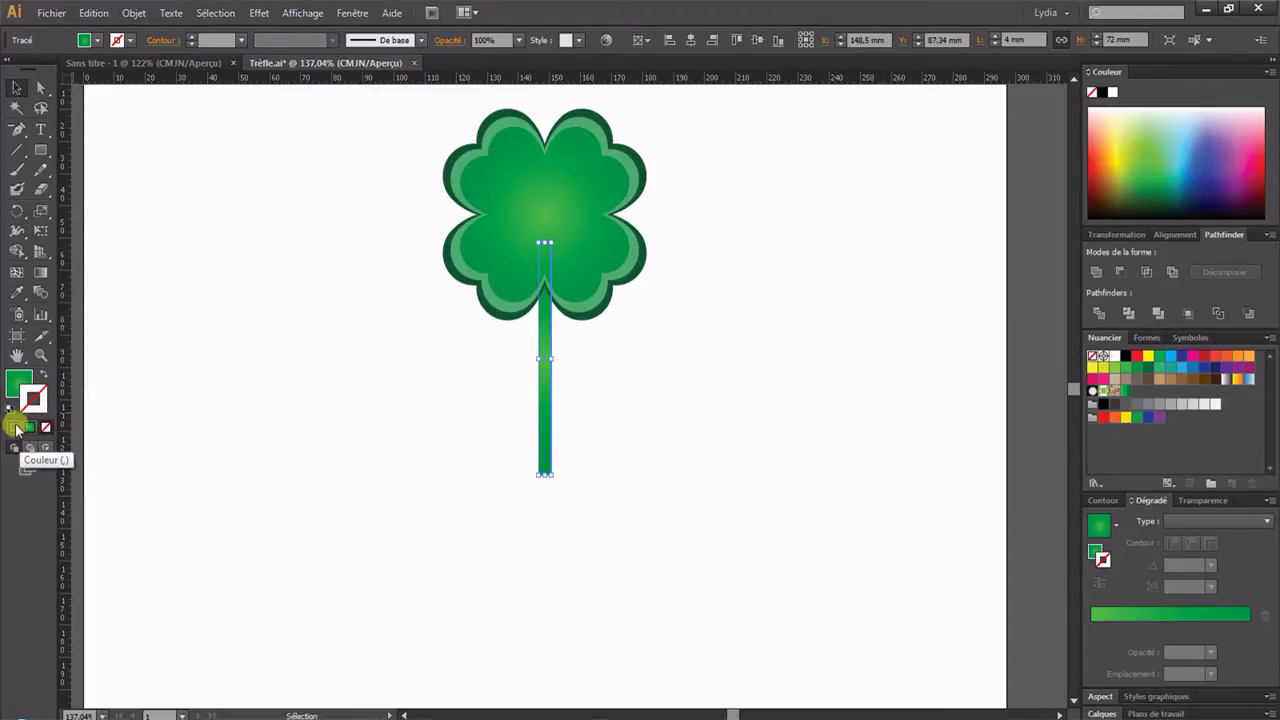
left_click(29, 424)
double_click(32, 399)
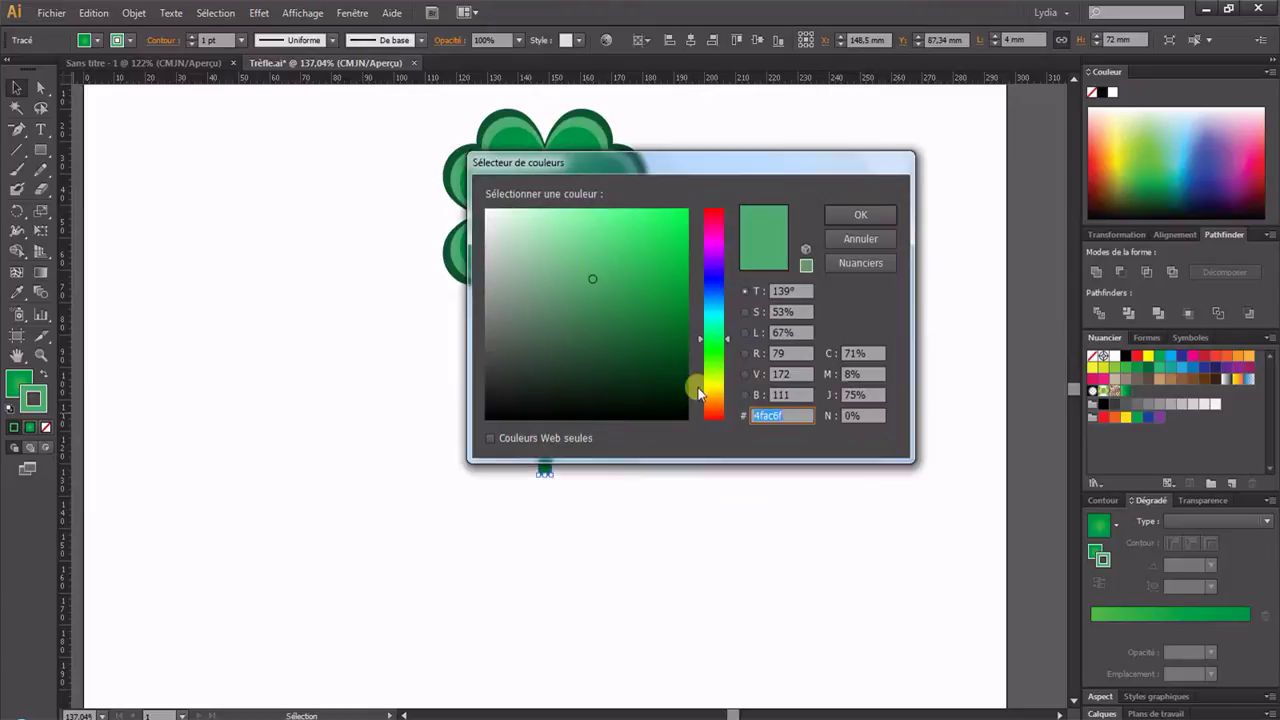
type("0e5632")
key("Return")
left_click(694, 373)
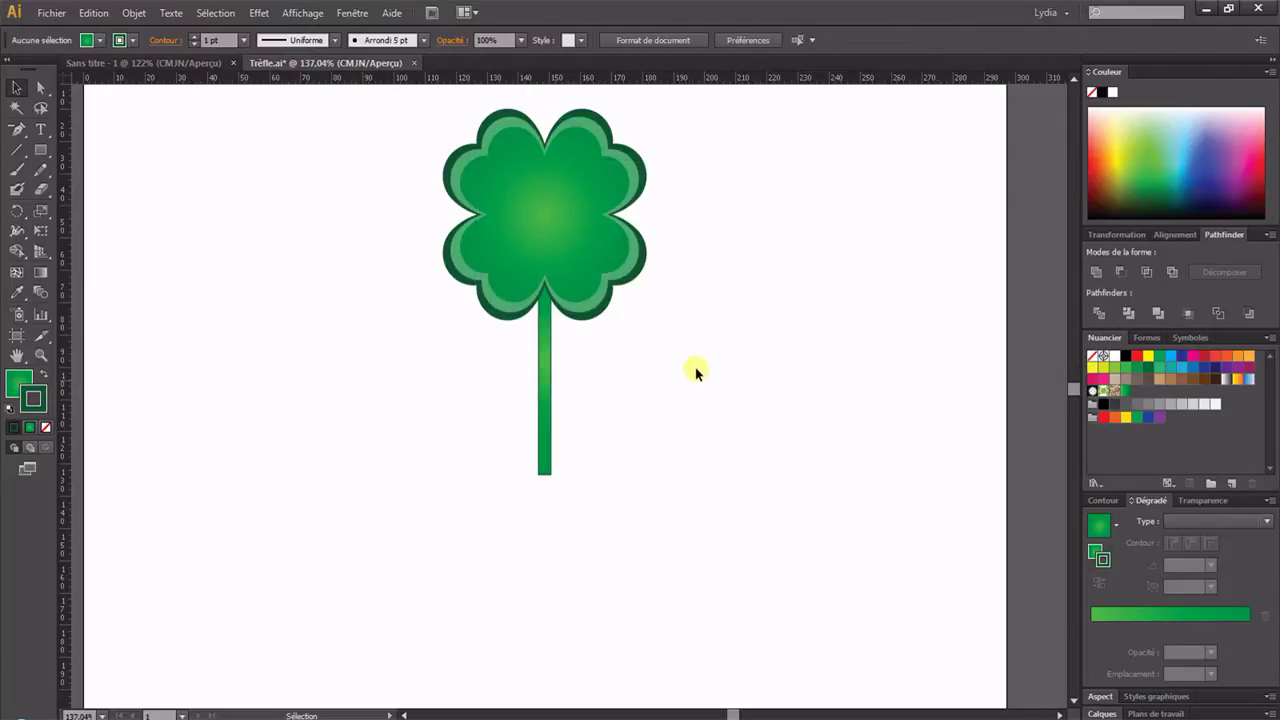
- Set the stem's stroke weight to 4 pt with round corner joins
left_click(543, 374)
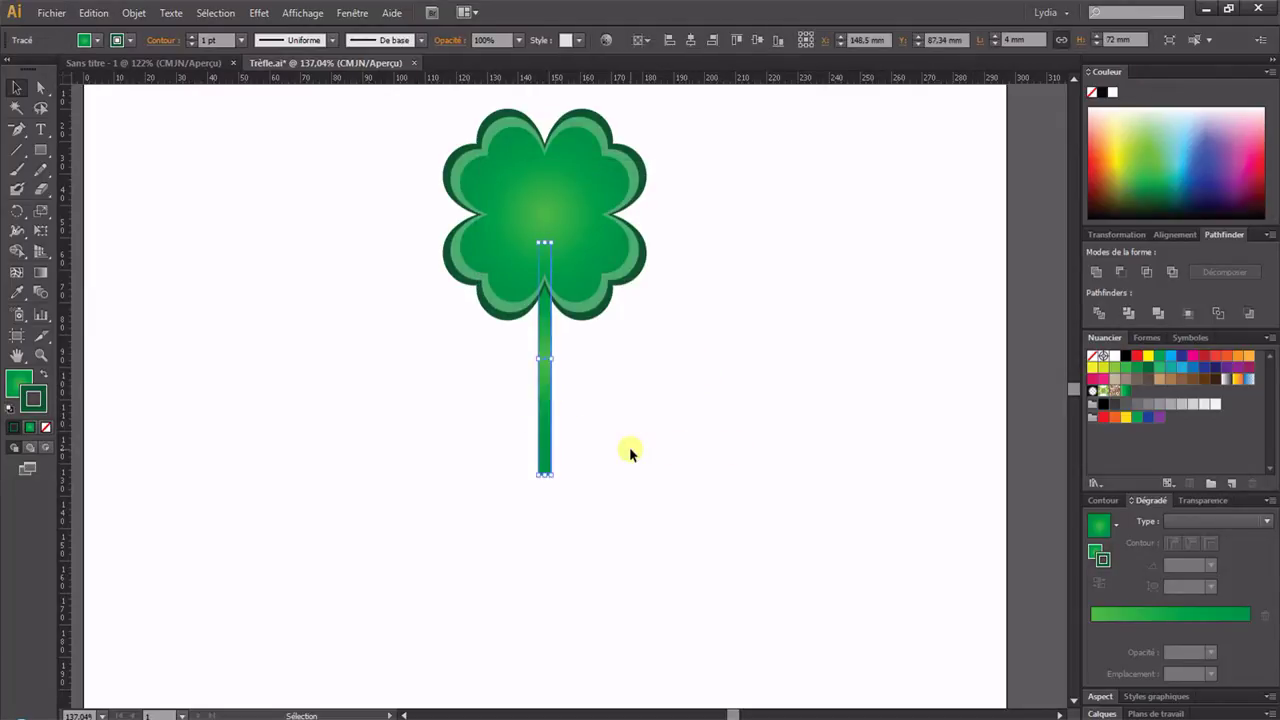
left_click(352, 13)
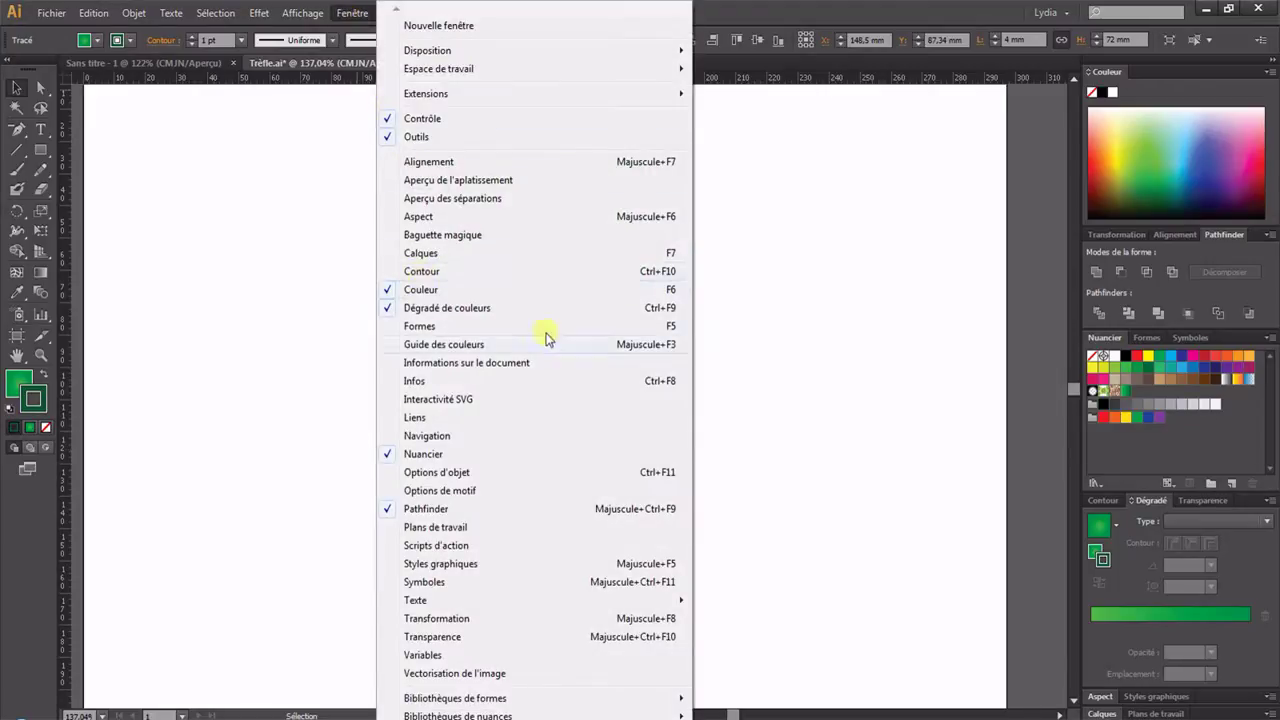
left_click(847, 7)
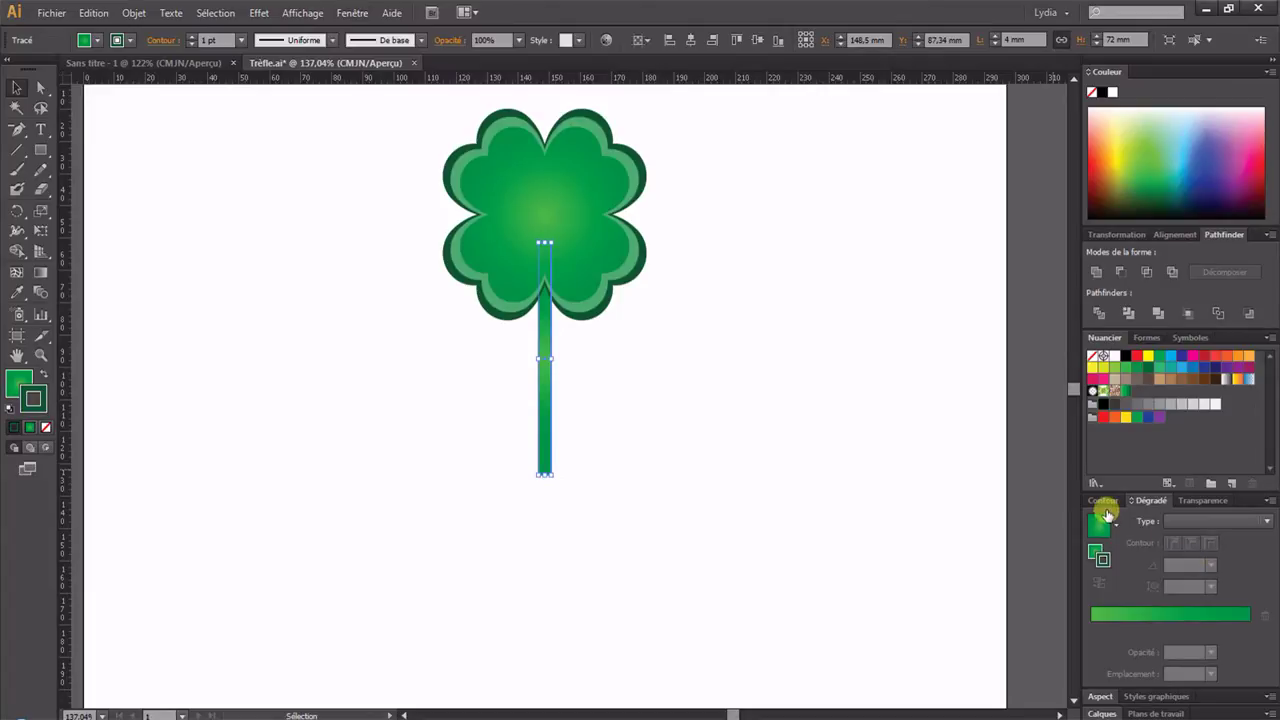
left_click(1104, 501)
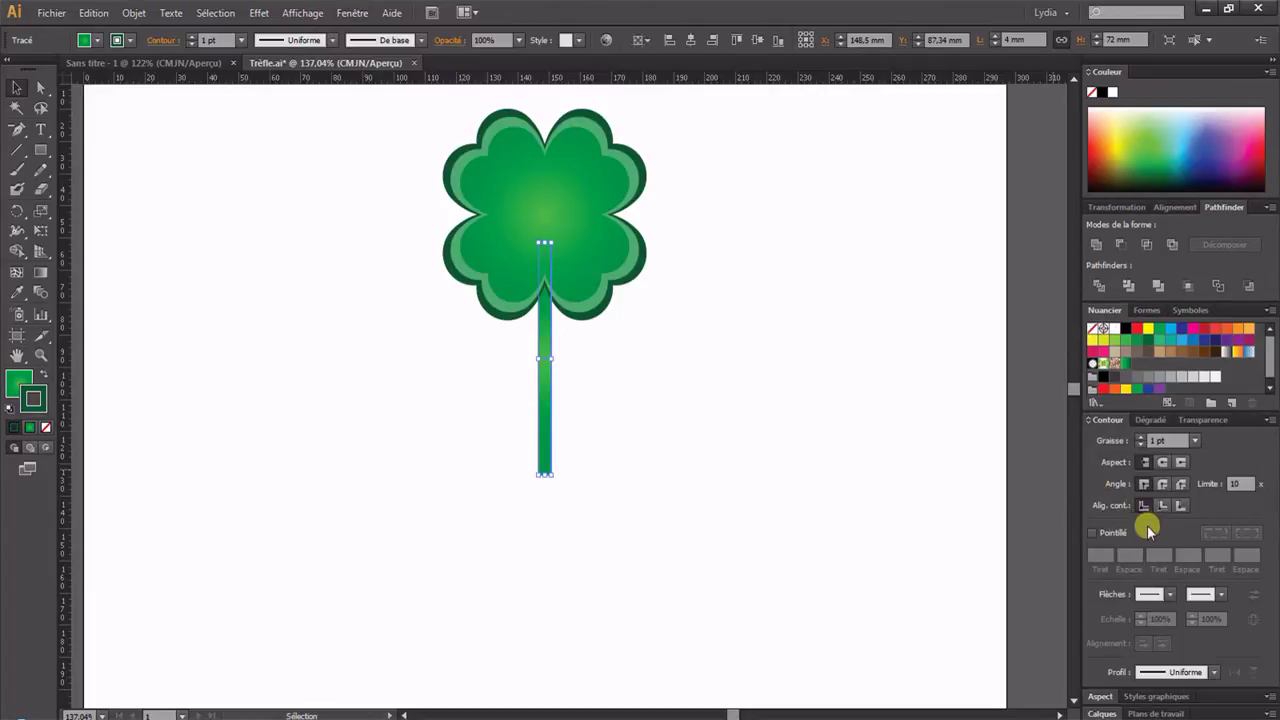
left_click(1196, 441)
left_click(1215, 145)
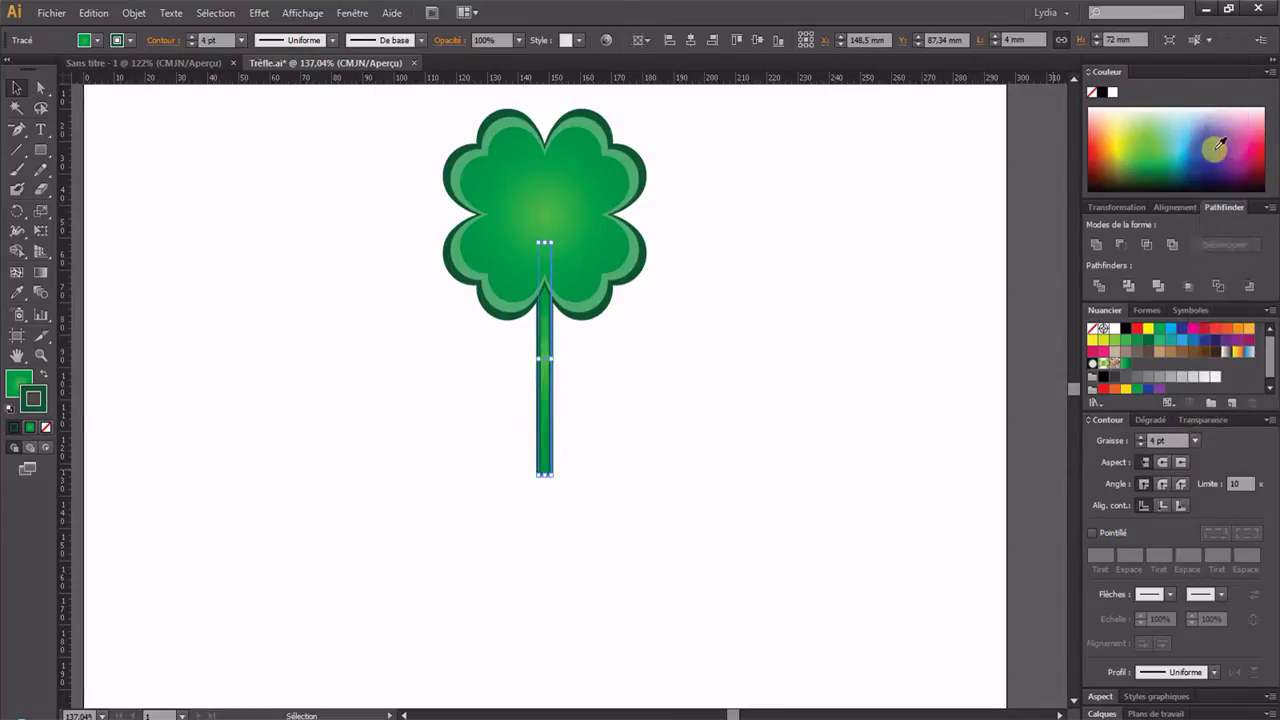
left_click(1163, 485)
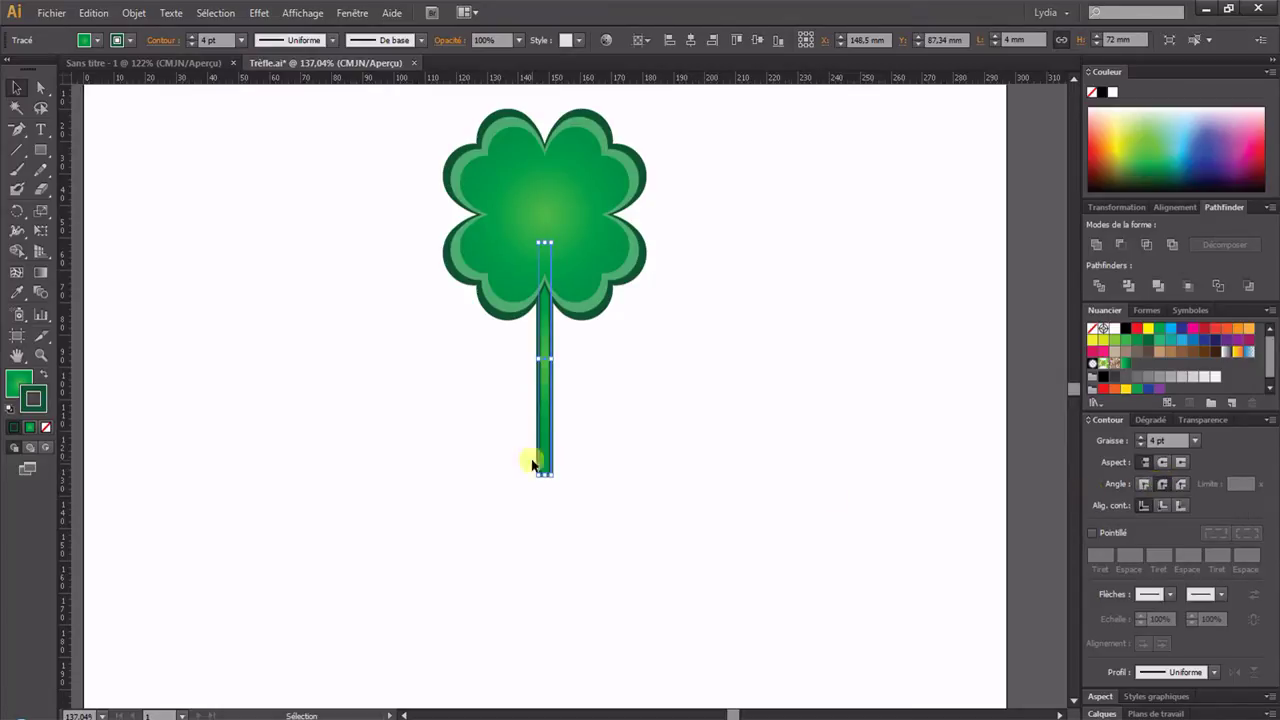
- Convert the stem's lower-right corner anchor to a curve flaring outward at the base, keeping the stem's right side straight
left_click(41, 355)
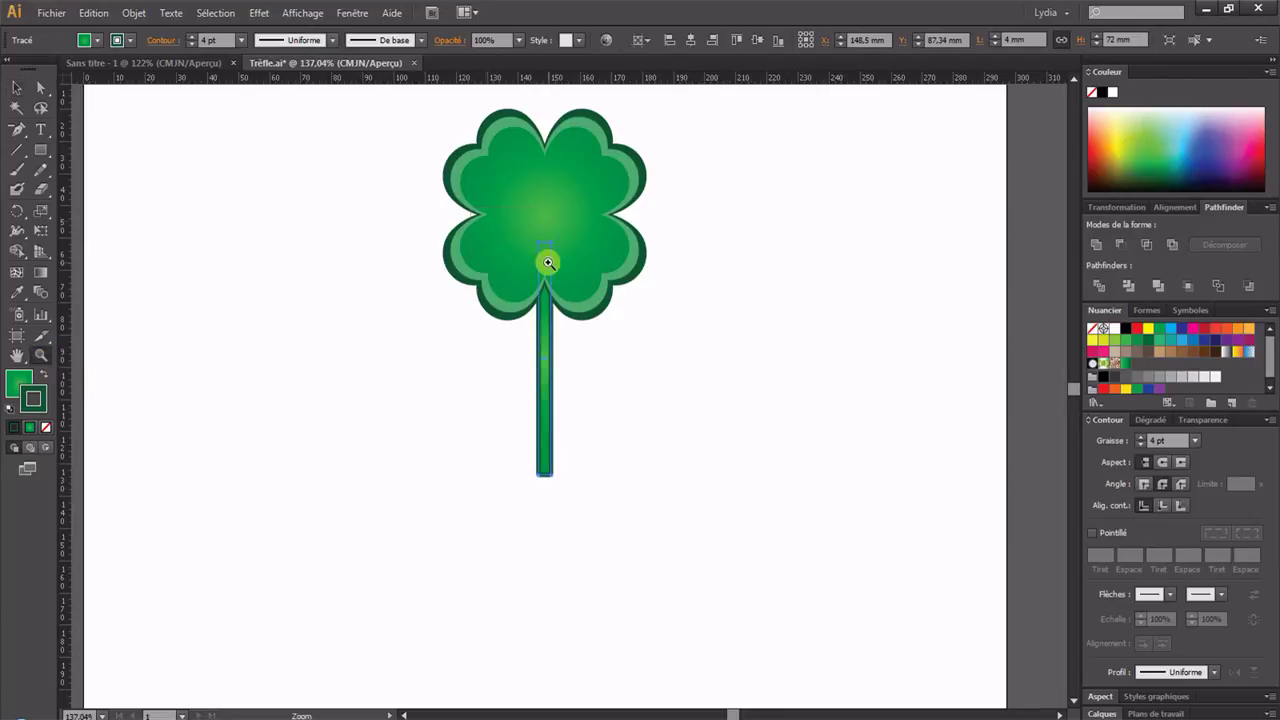
left_click_drag(470, 280, 632, 536)
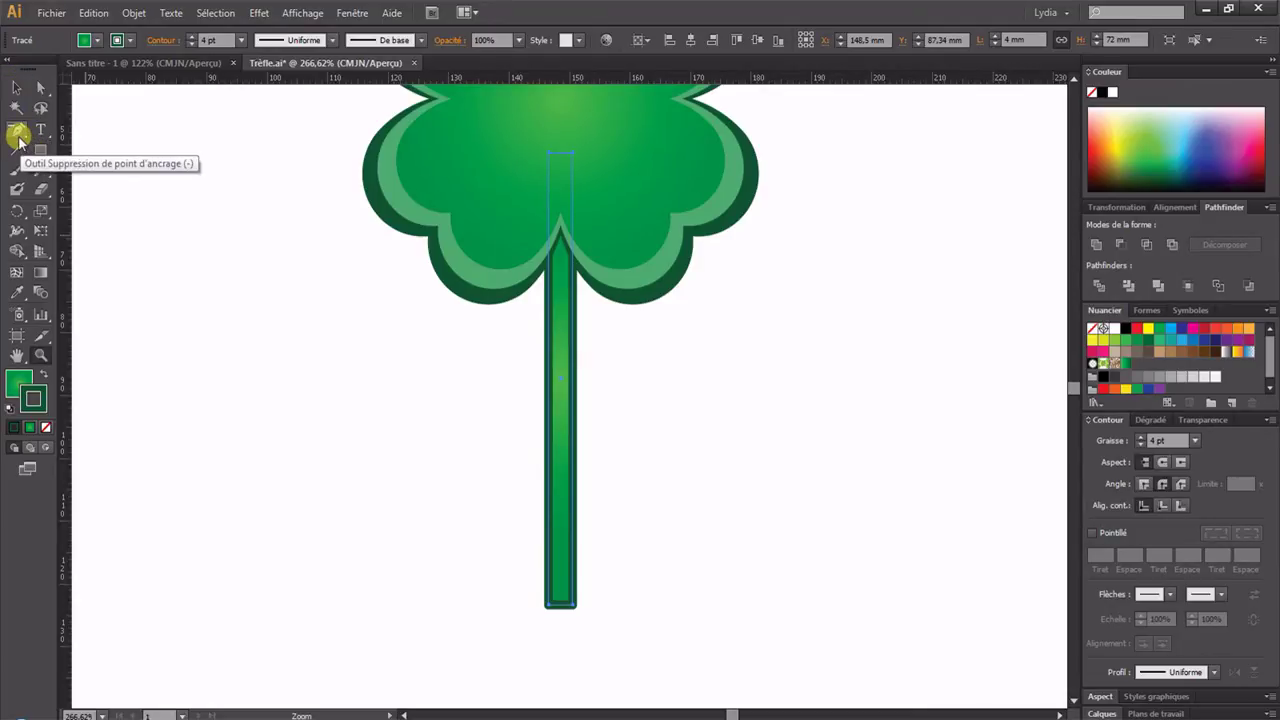
left_click(18, 136)
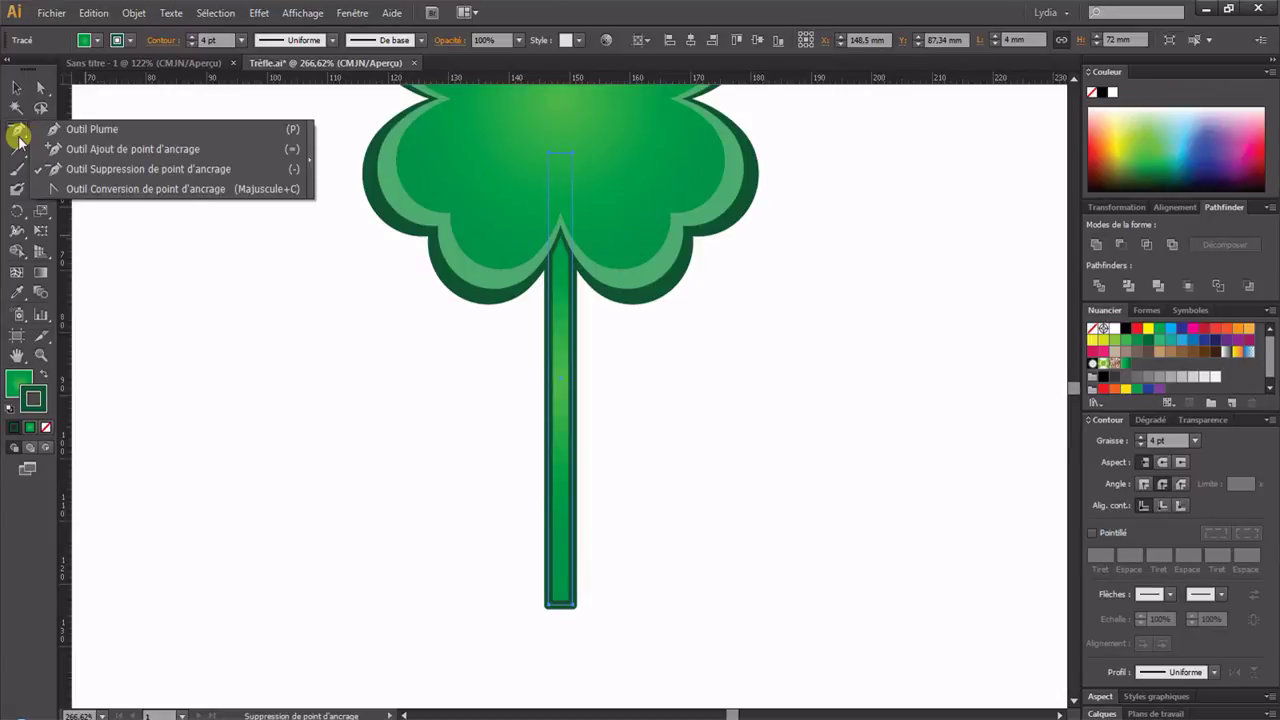
left_click(99, 190)
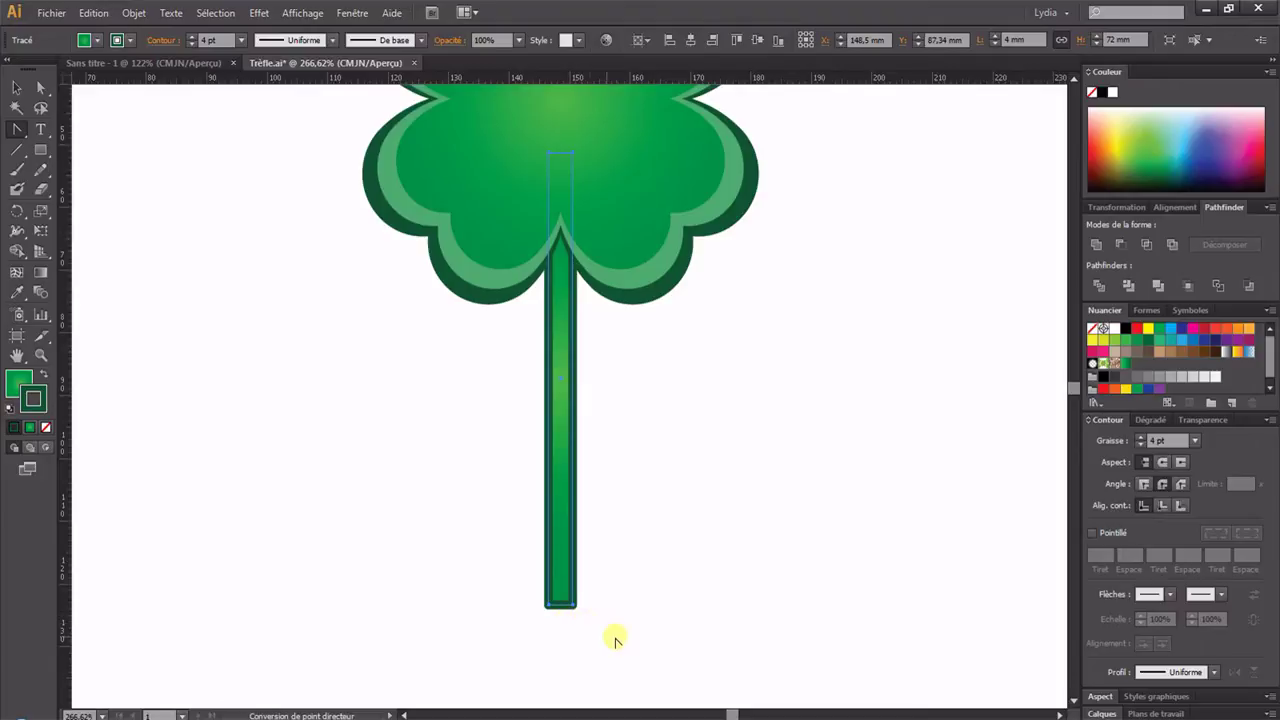
left_click(571, 605)
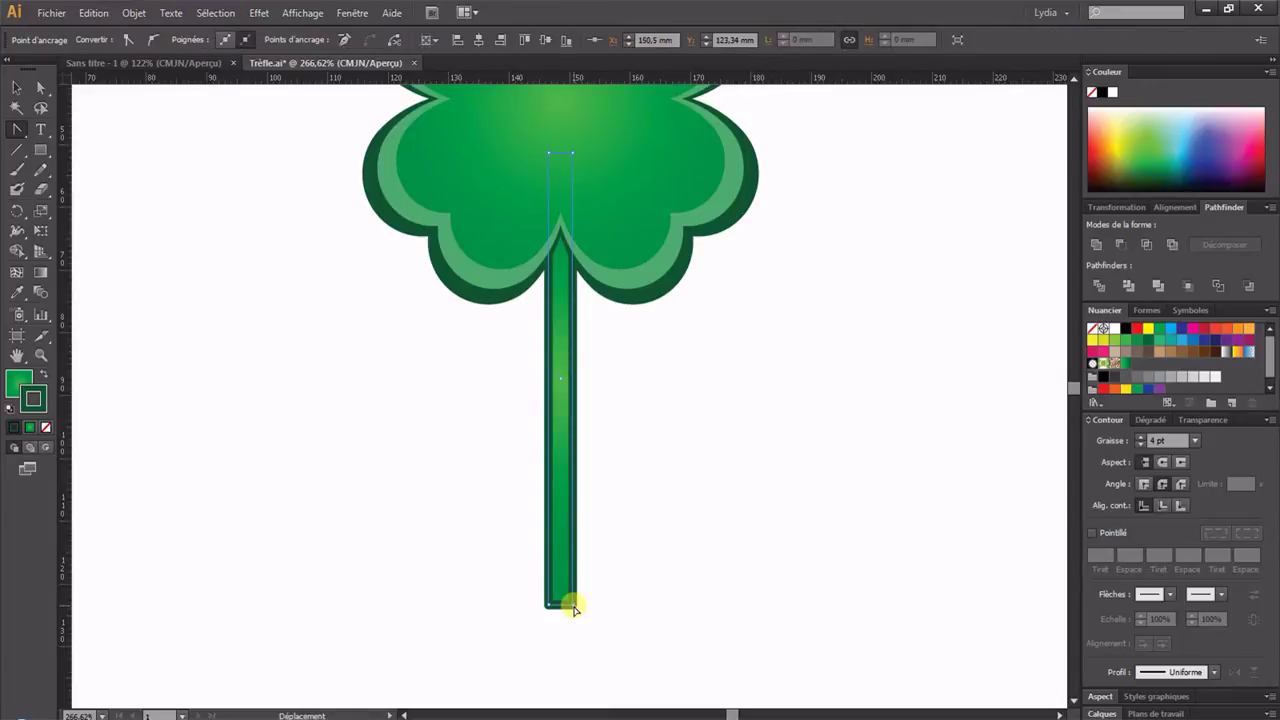
left_click_drag(571, 605, 591, 641)
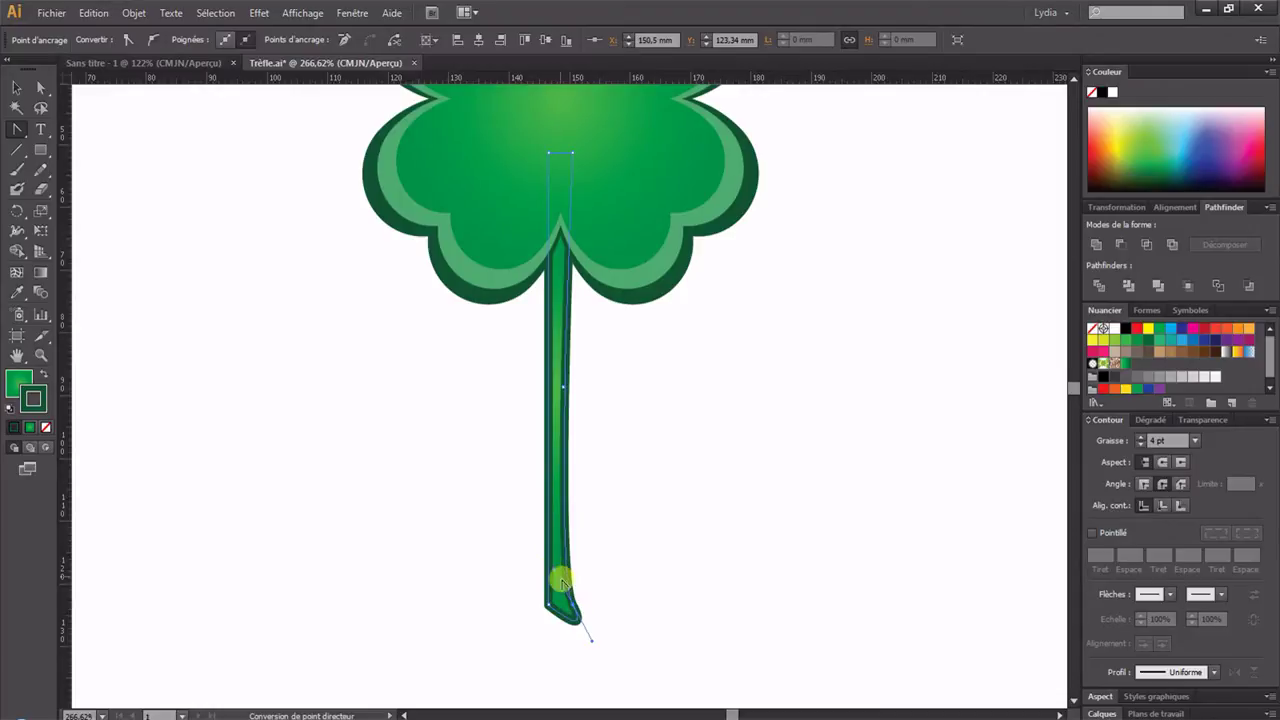
left_click_drag(554, 571, 570, 607)
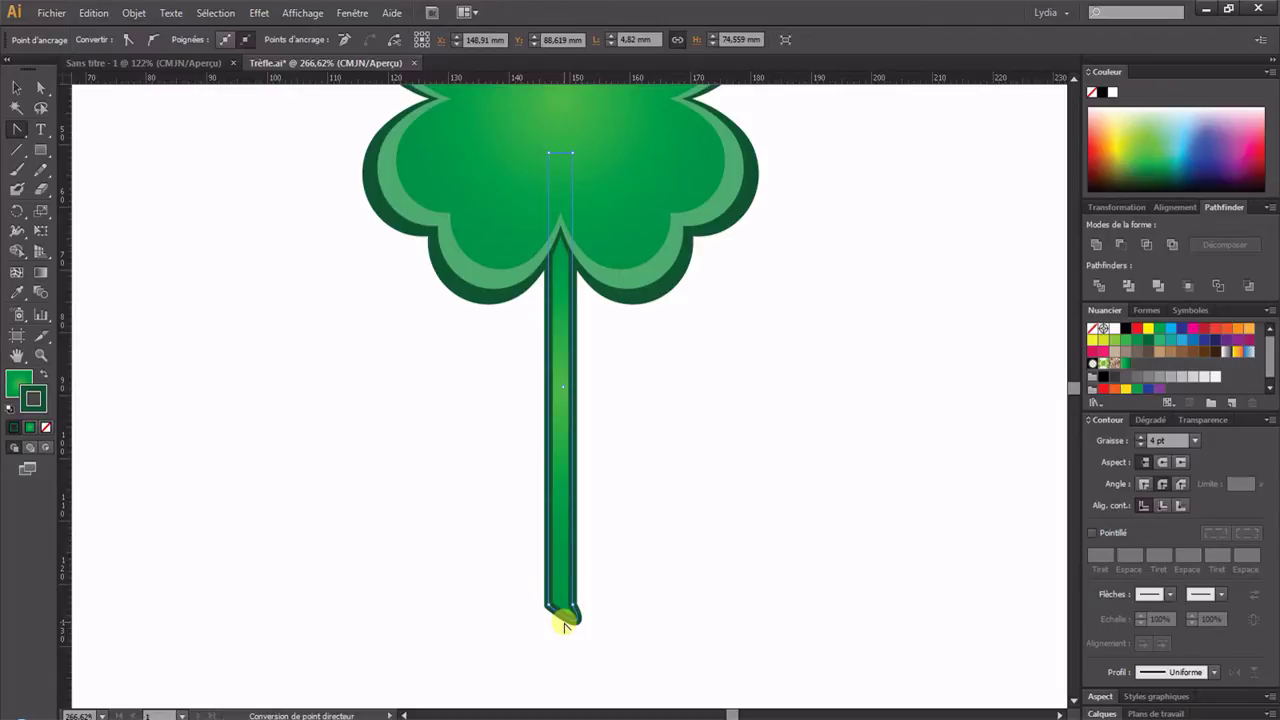
- Curve the stem's lower-left corner anchor, bowing the left side inward, and even out the rounded base with the lower-right anchor's handle
mouse_move(566, 626)
left_mouse_down()
mouse_move(529, 603)
mouse_move(543, 580)
mouse_move(557, 609)
left_mouse_up()
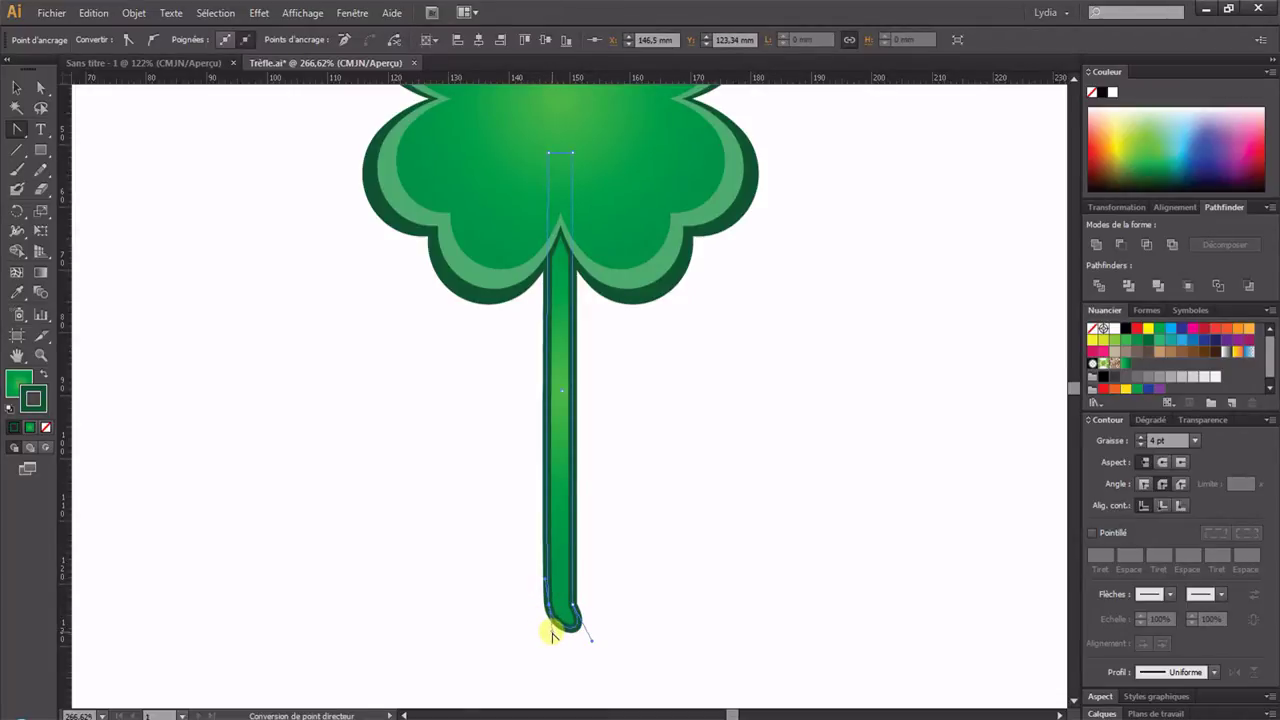
left_click_drag(552, 631, 541, 585)
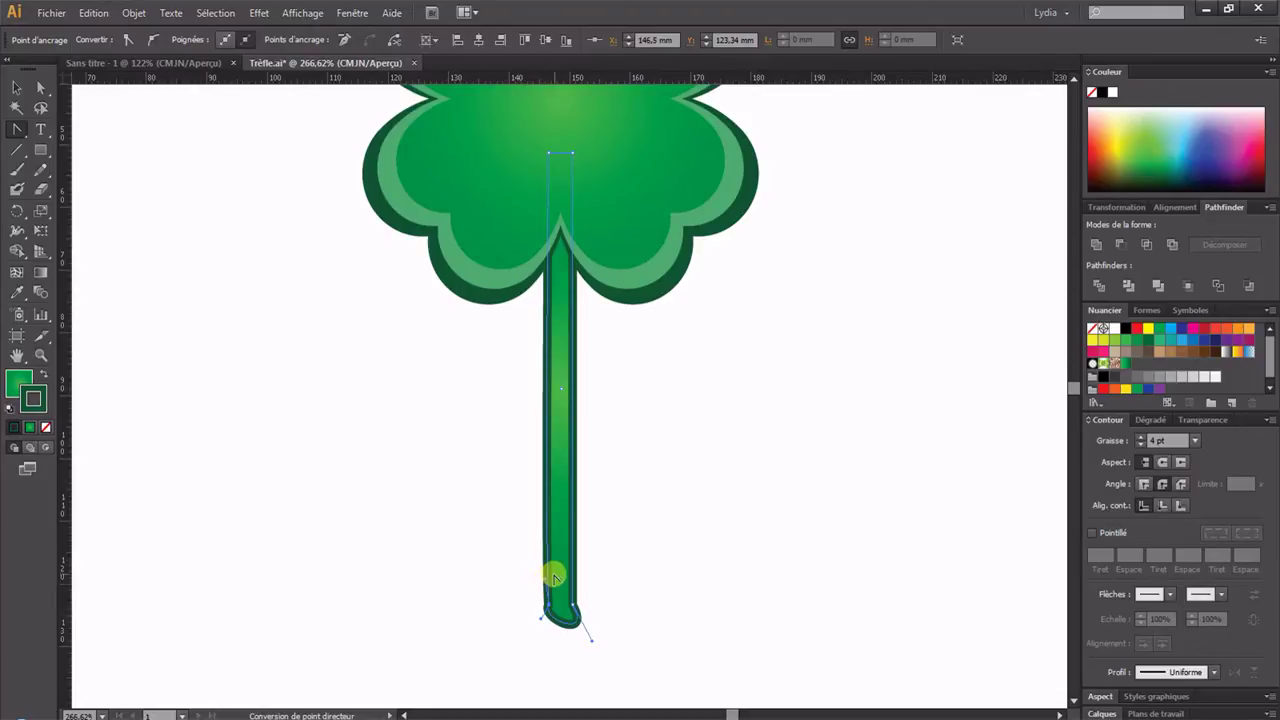
left_click(41, 355)
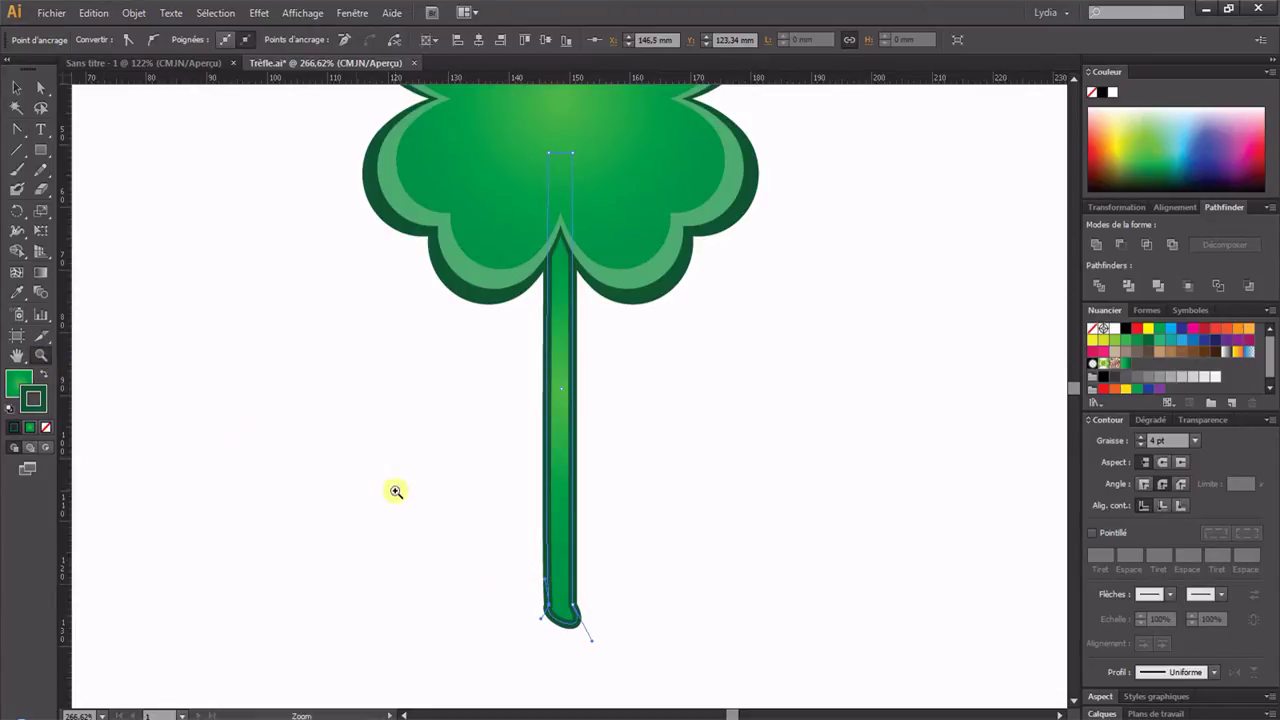
left_click_drag(451, 481, 660, 690)
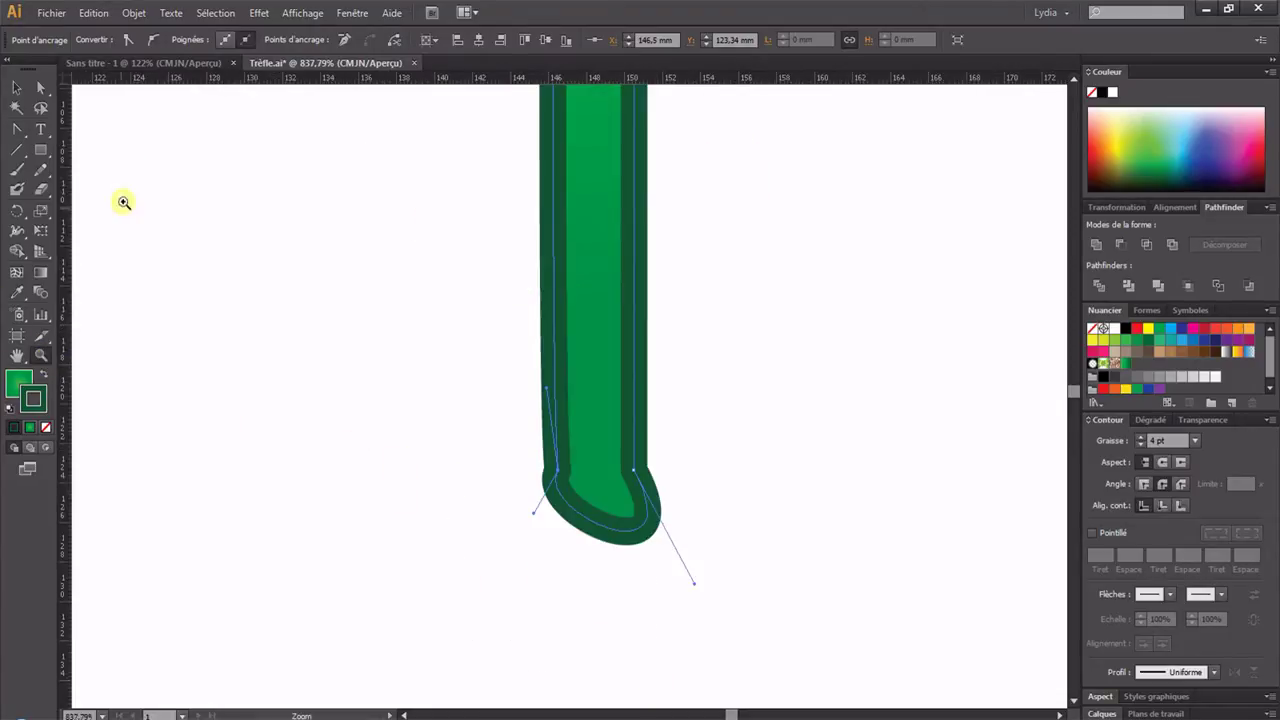
left_click(18, 130)
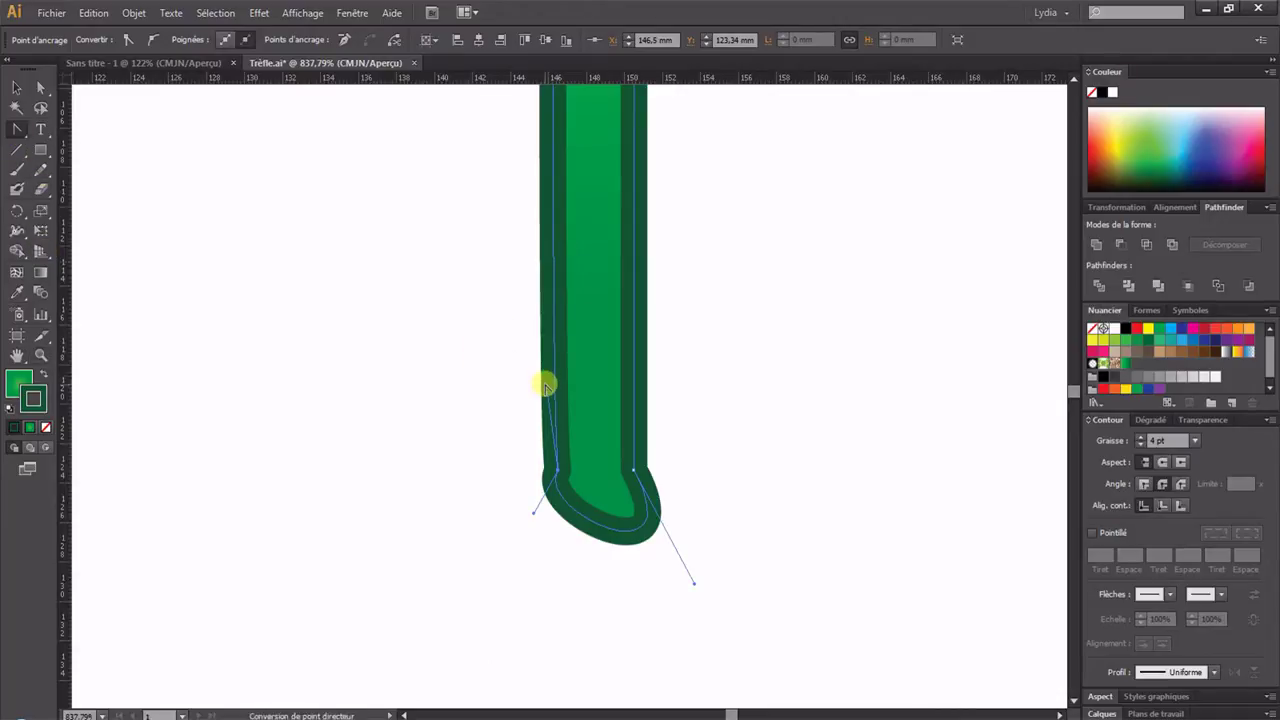
left_click_drag(553, 385, 725, 226)
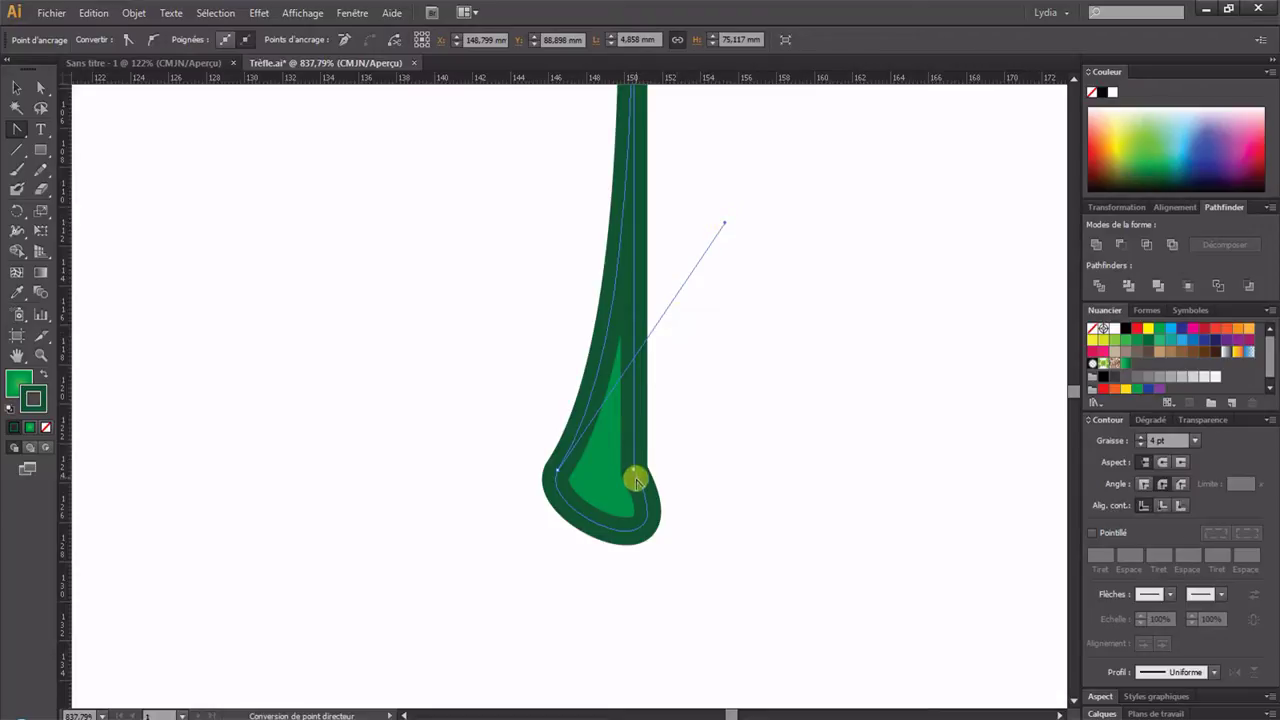
left_click_drag(633, 473, 678, 555)
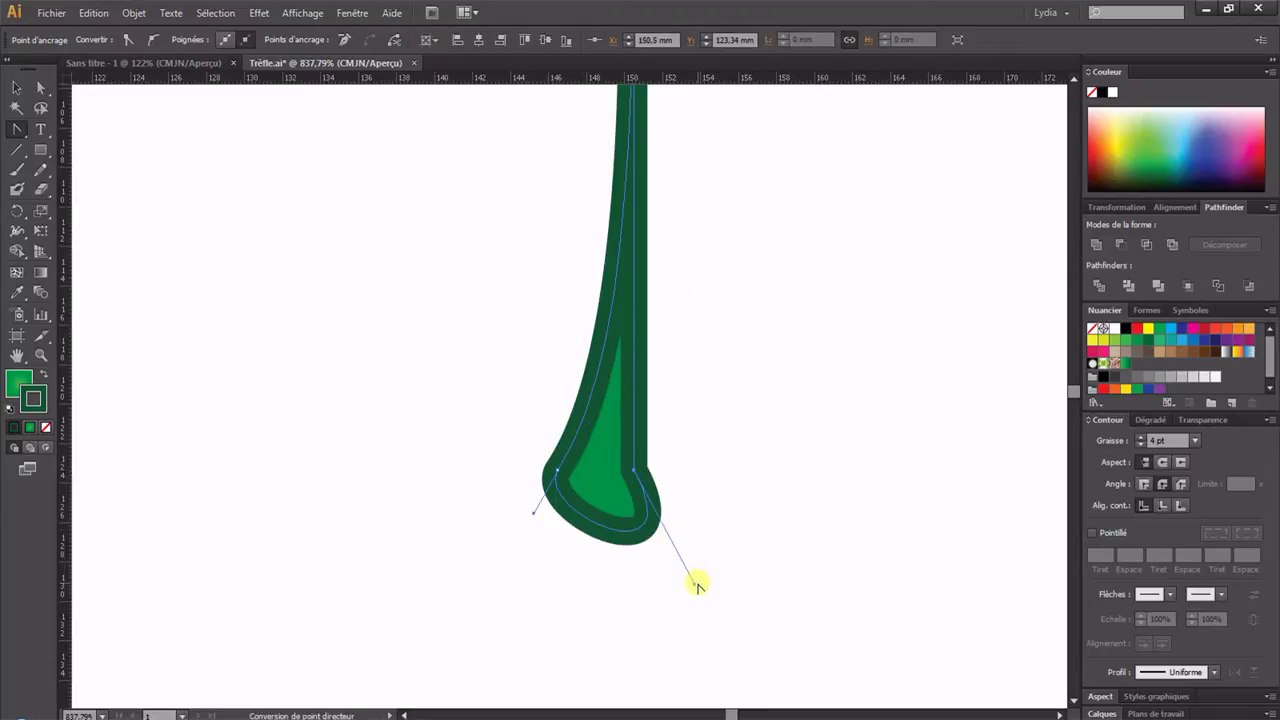
left_click_drag(676, 560, 657, 523)
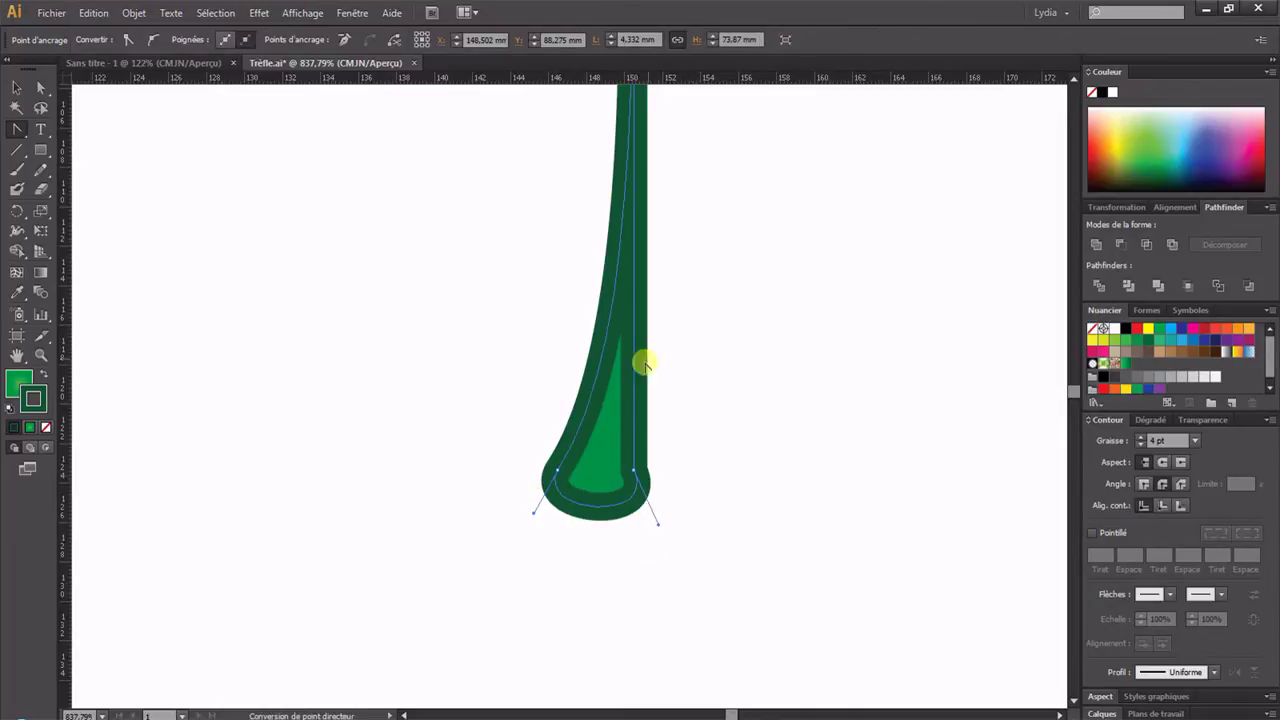
- Convert the stem's upper-left corner anchor, hidden behind the clover, to a curve that widens the upper part of the stem
left_click_drag(709, 177, 694, 445)
left_click_drag(723, 99, 746, 460)
left_click_drag(734, 343, 703, 449)
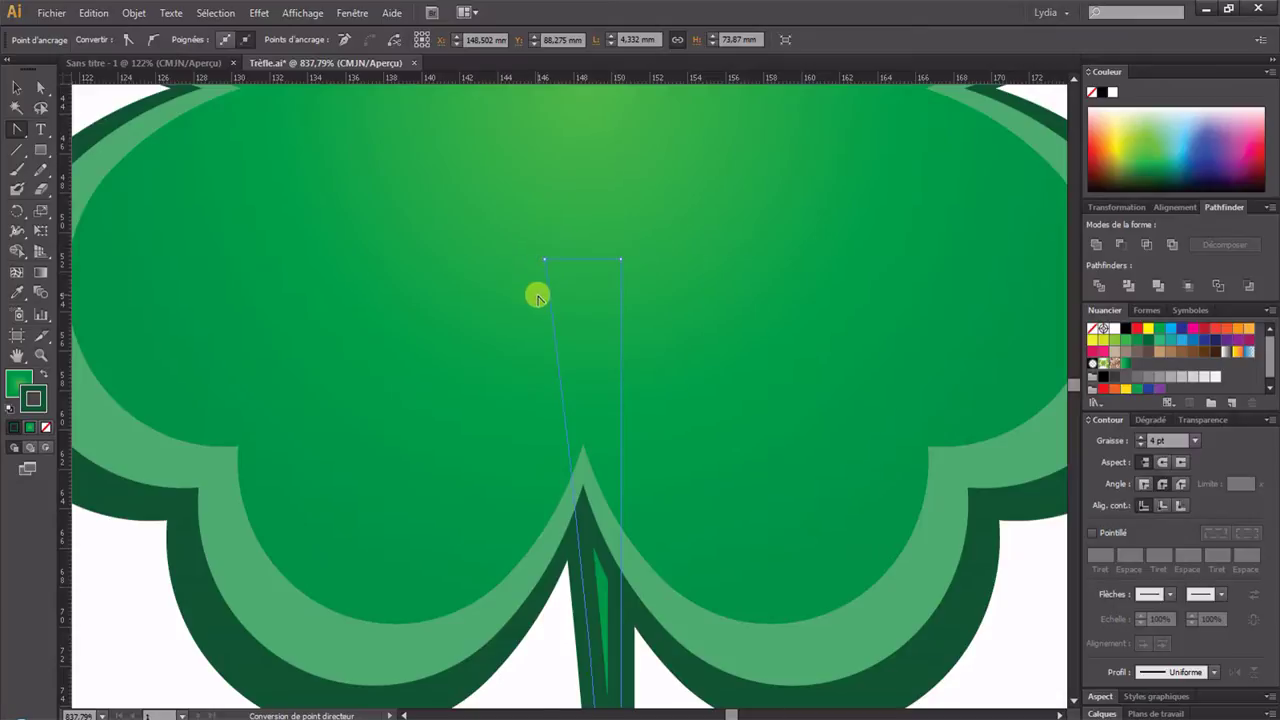
key("ctrl+1")
left_click(41, 355)
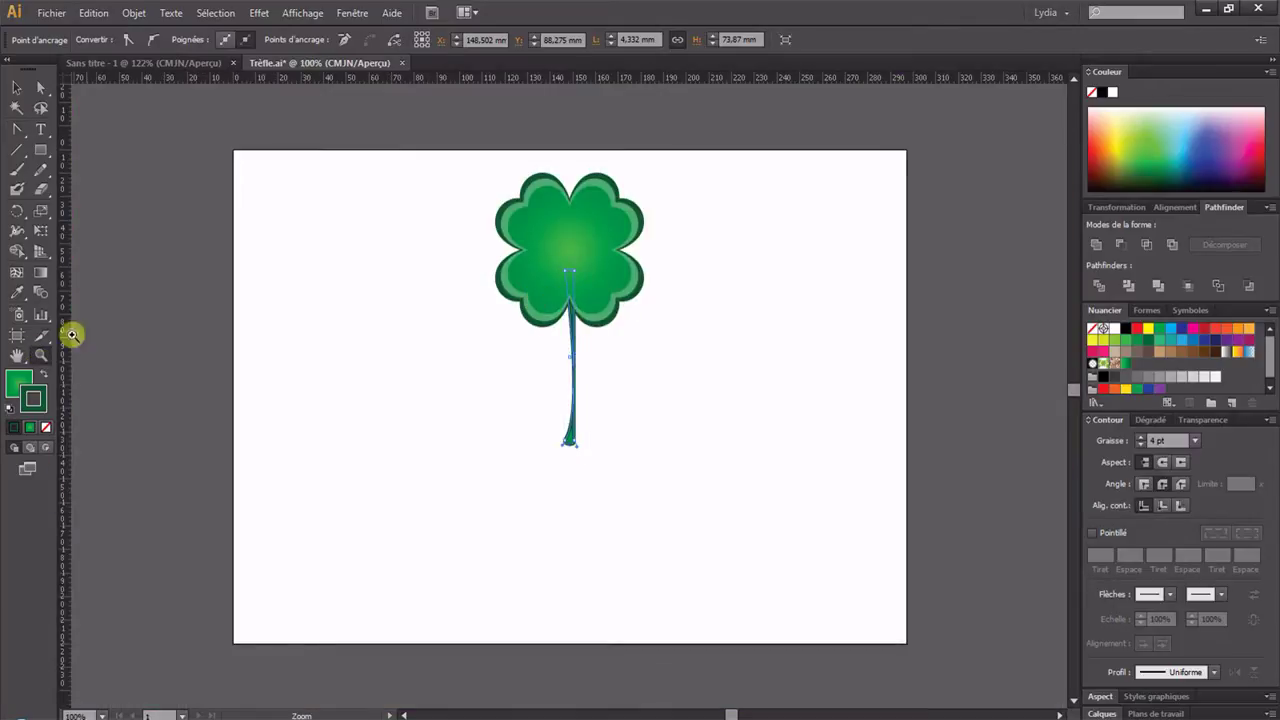
left_click_drag(465, 156, 737, 477)
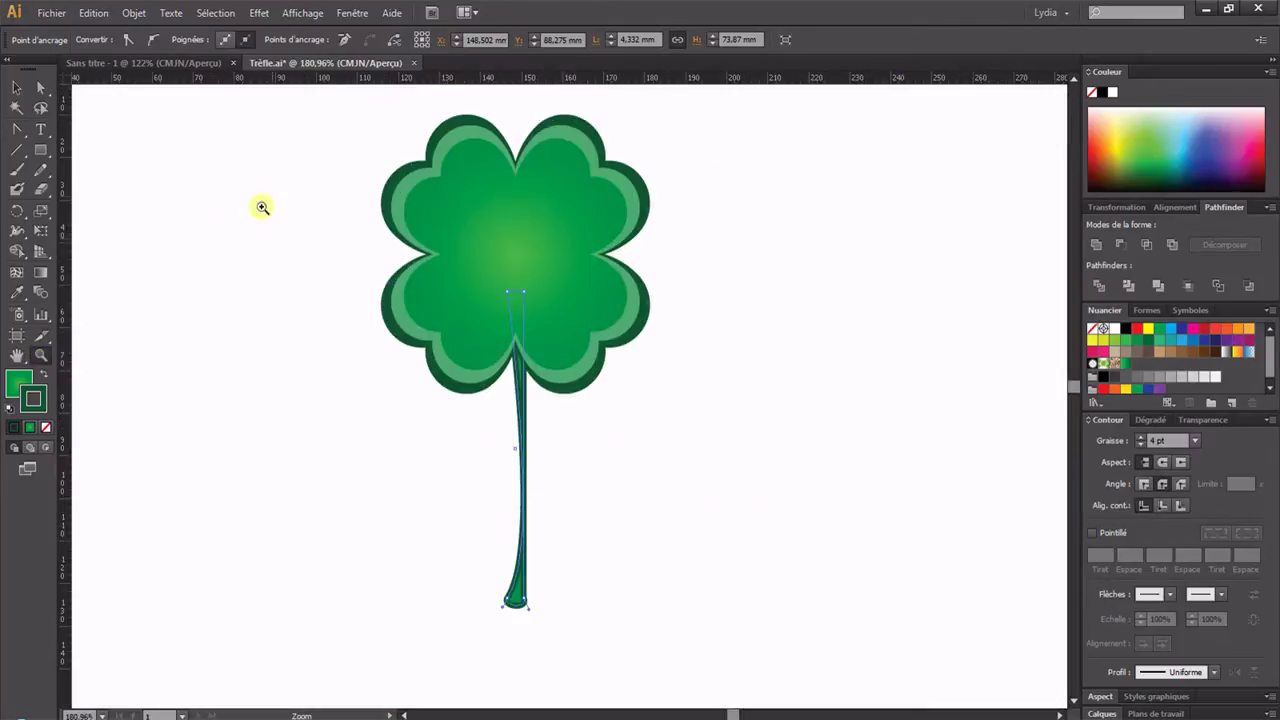
left_click_drag(350, 133, 647, 618)
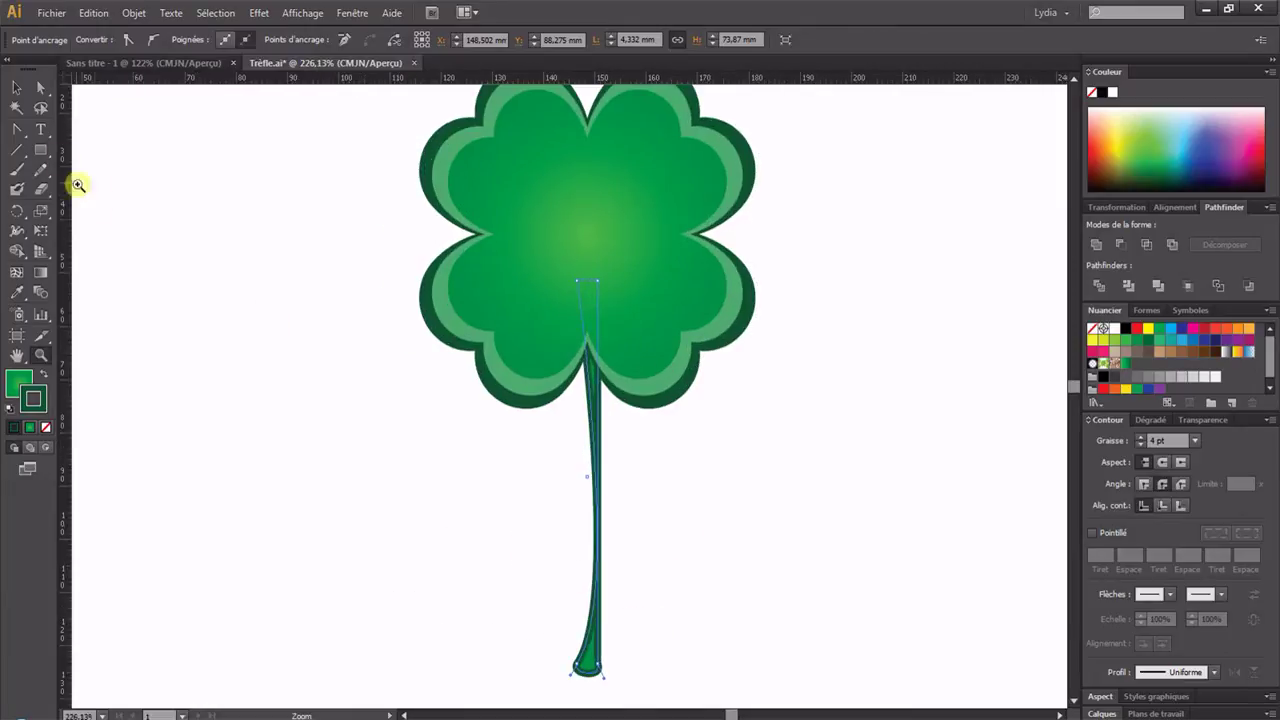
left_click(18, 128)
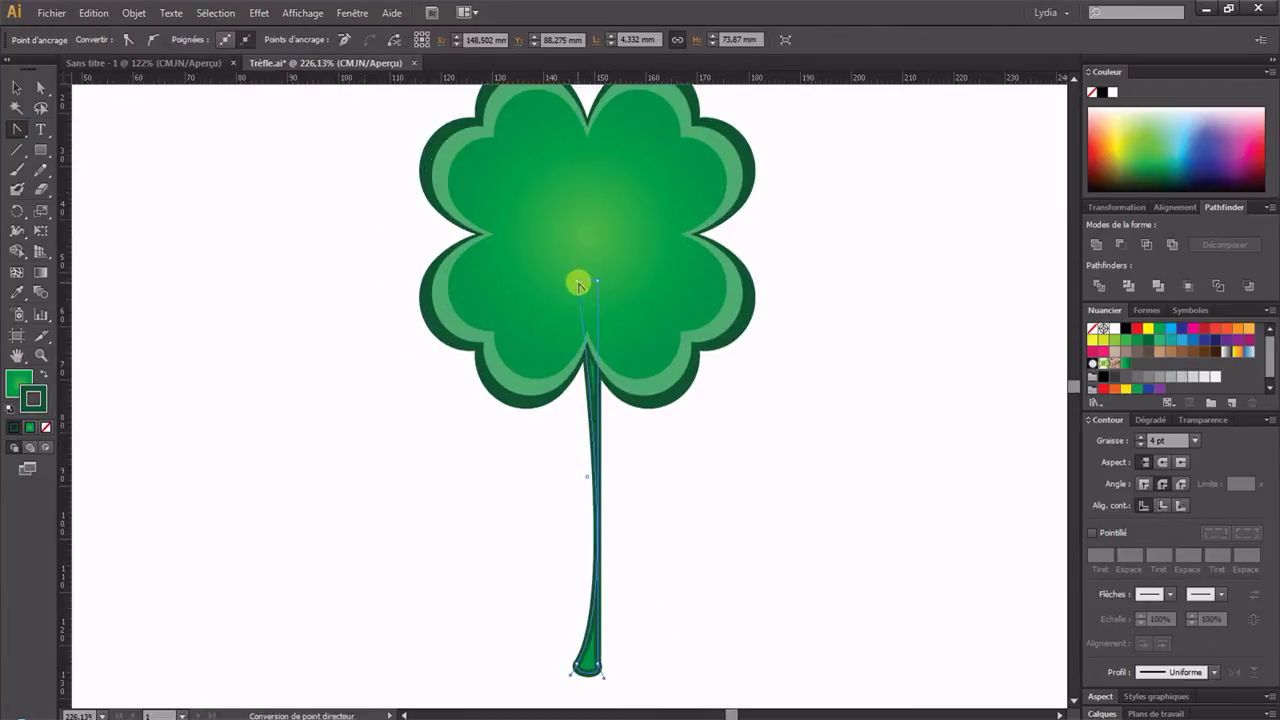
mouse_move(577, 283)
left_mouse_down()
mouse_move(591, 284)
mouse_move(570, 274)
mouse_move(630, 283)
mouse_move(561, 271)
mouse_move(524, 286)
mouse_move(612, 276)
mouse_move(591, 263)
left_mouse_up()
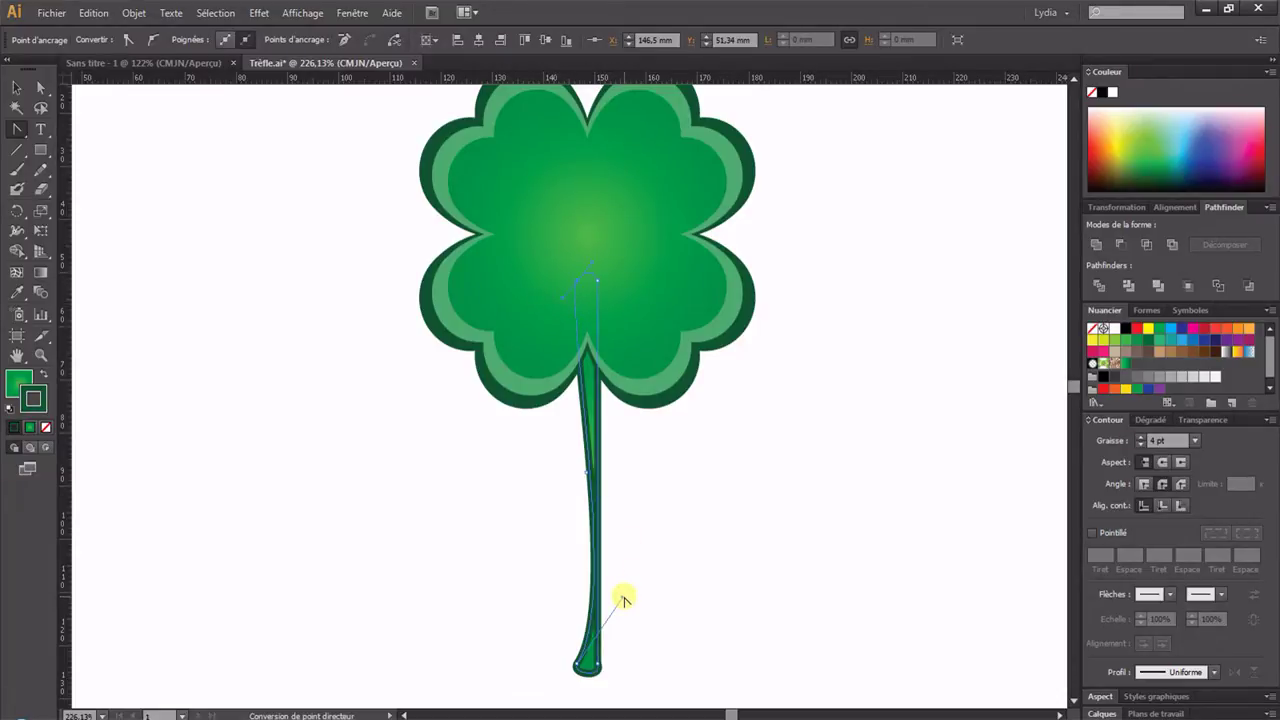
- Adjust the direction handles of the stem's left side so it curves gently and flares only near the base, and deselect it
left_click_drag(621, 598, 594, 611)
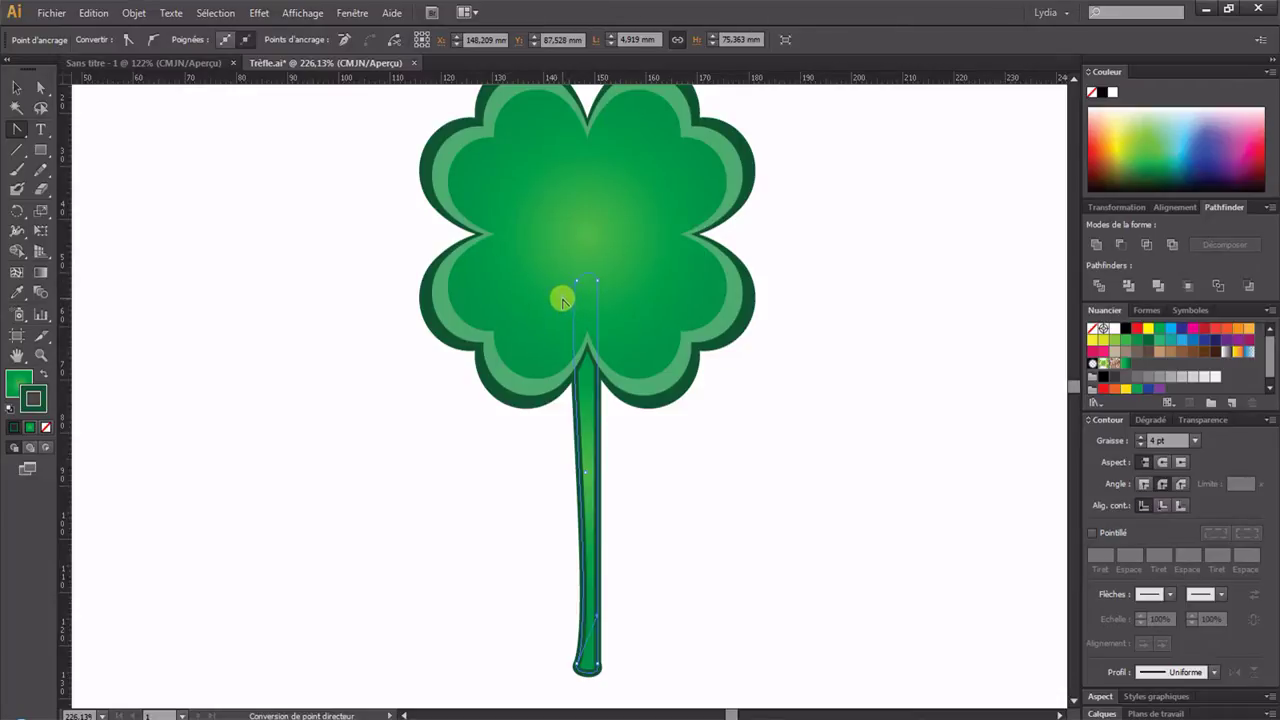
left_click_drag(563, 298, 579, 304)
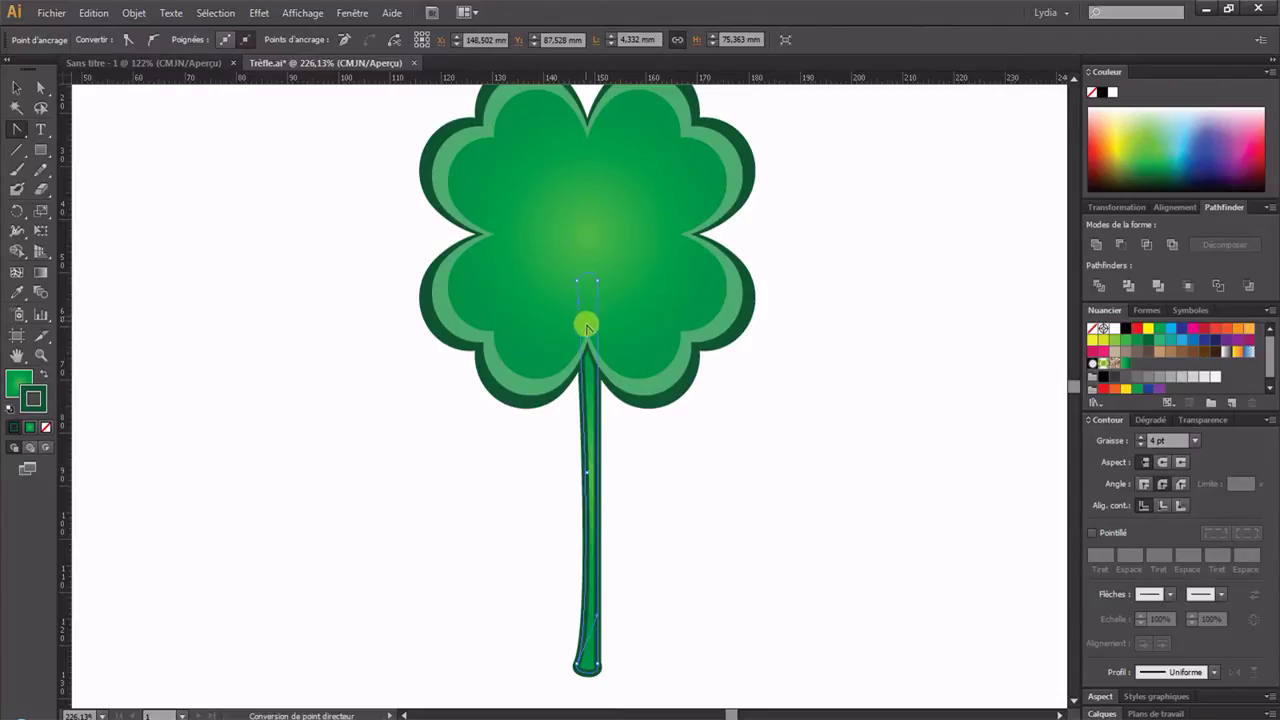
left_click_drag(581, 298, 591, 307)
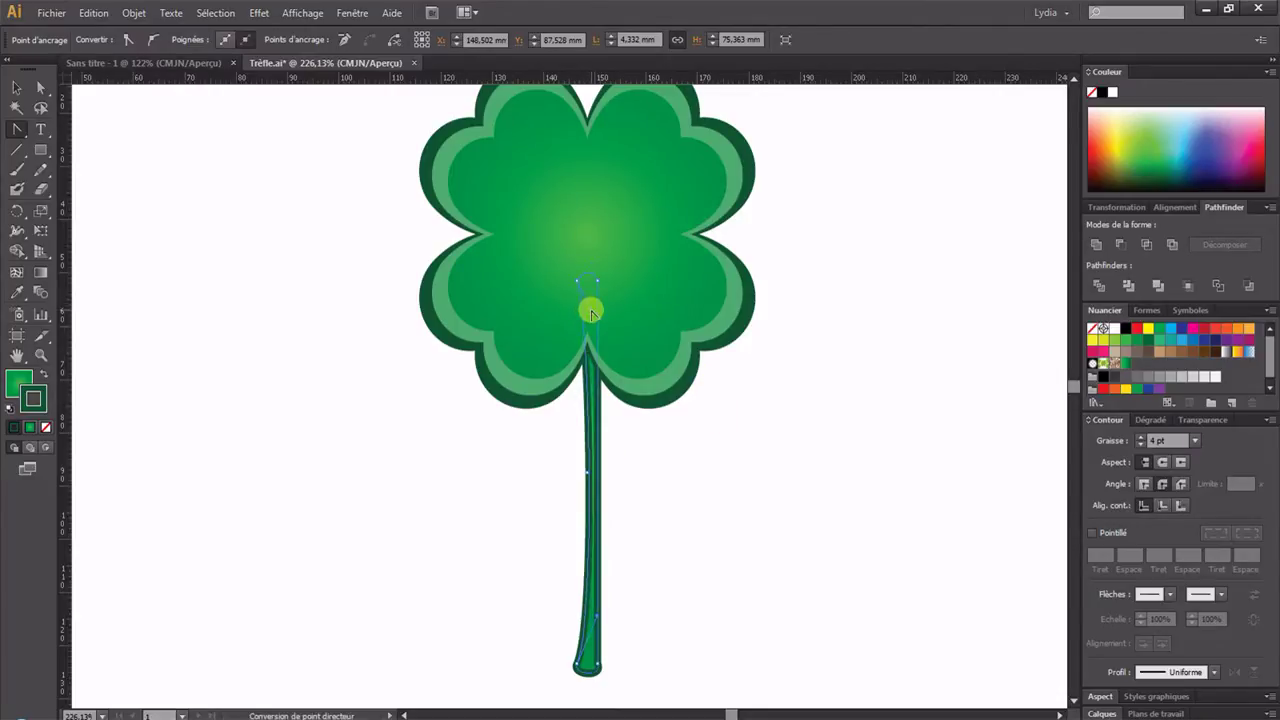
left_click_drag(598, 617, 593, 637)
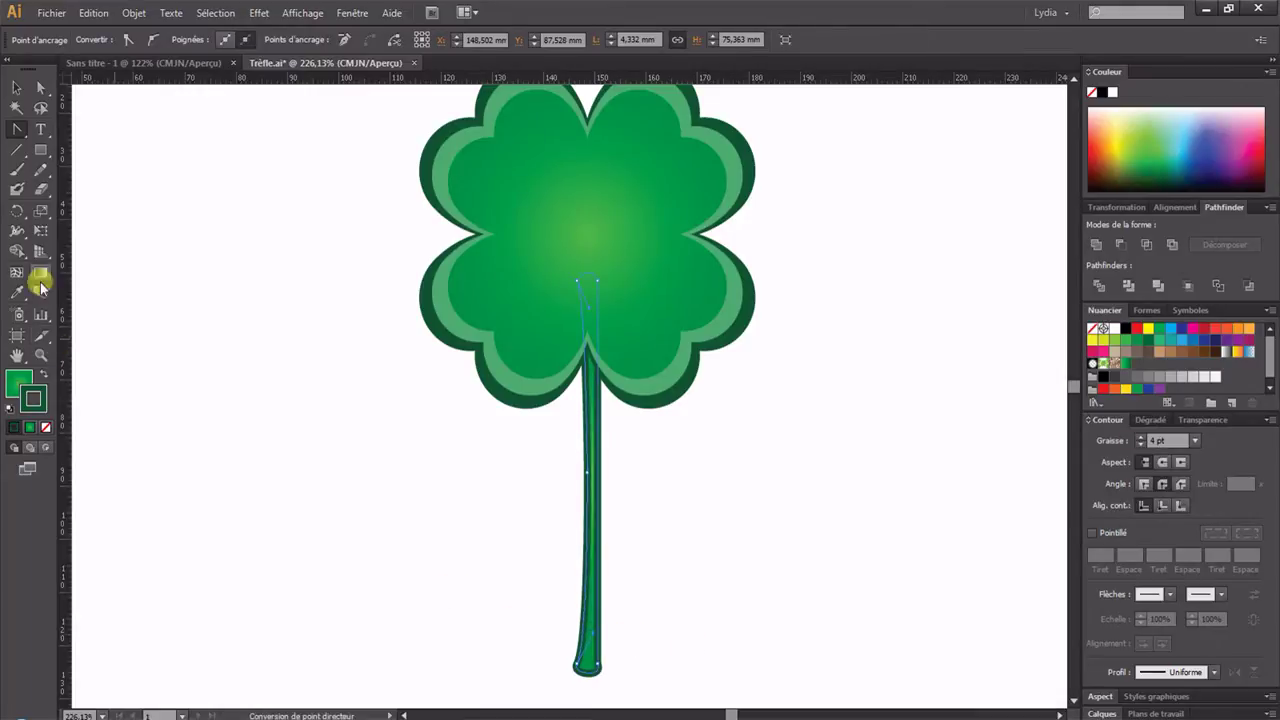
left_click(17, 88)
left_click(244, 427)
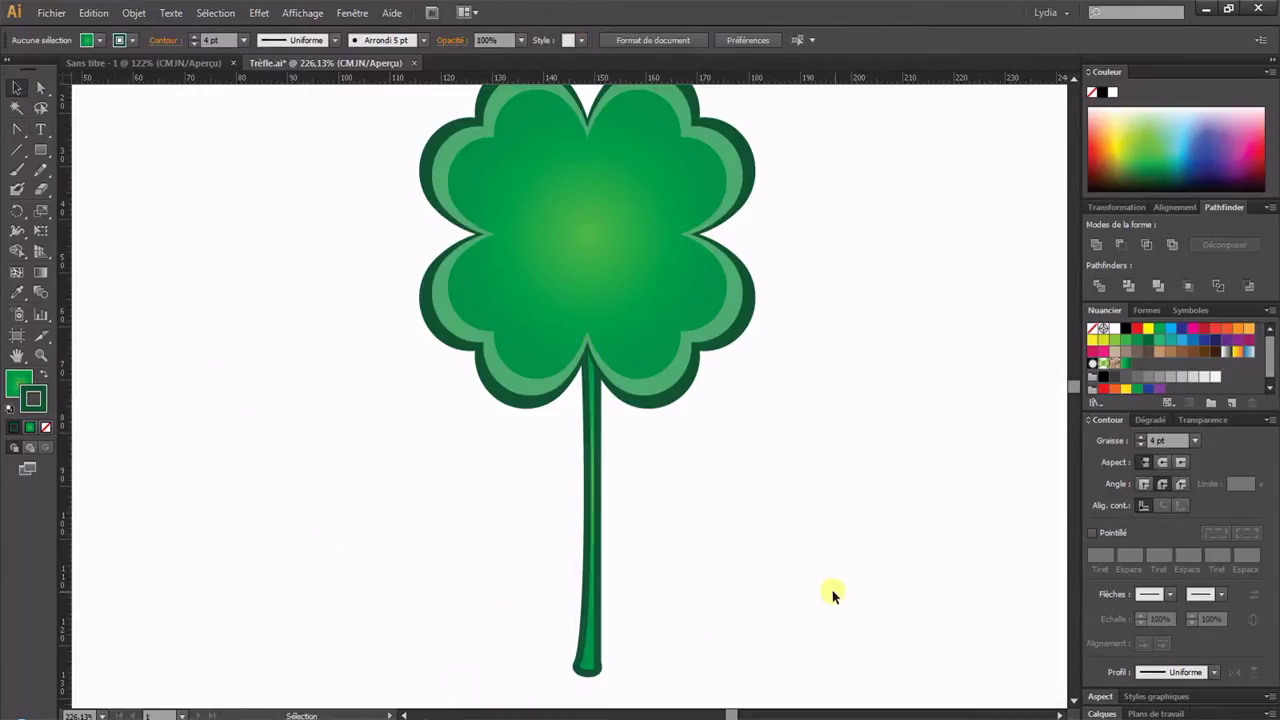
- Reduce the stem's stroke weight to 3 pt and deselect it
left_click(596, 512)
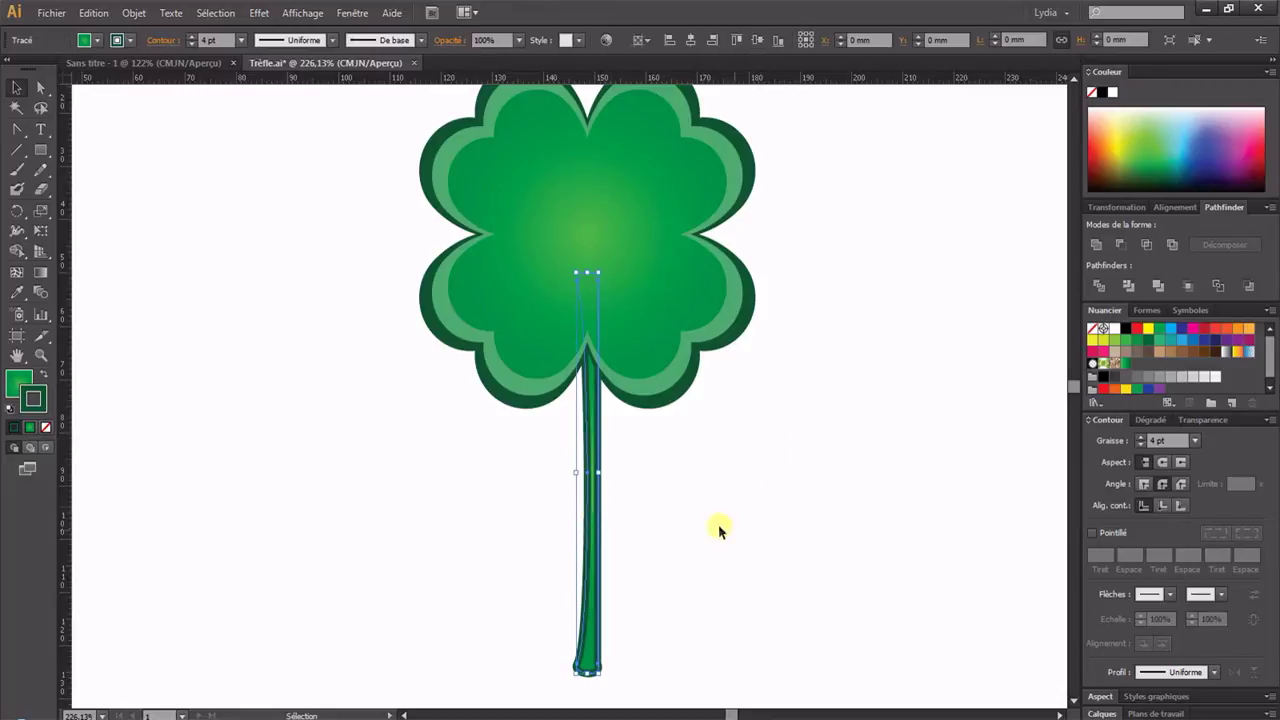
left_click(1194, 440)
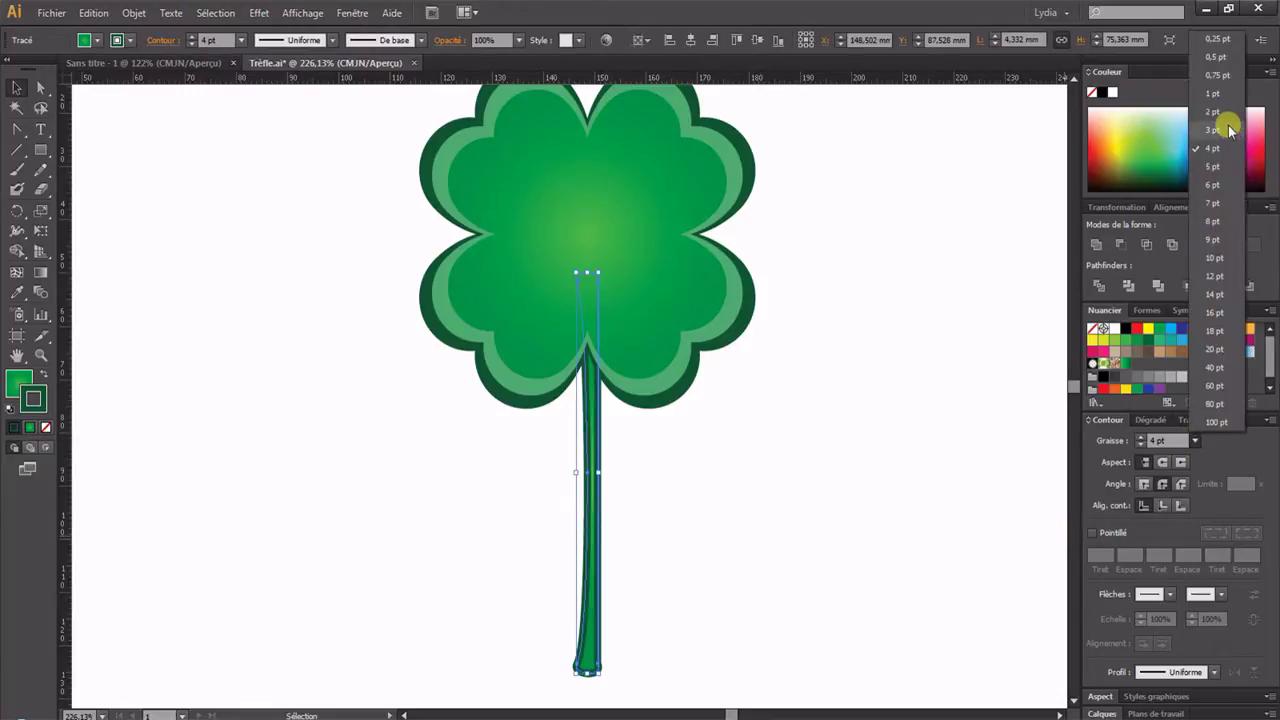
left_click(1229, 121)
left_click(814, 551)
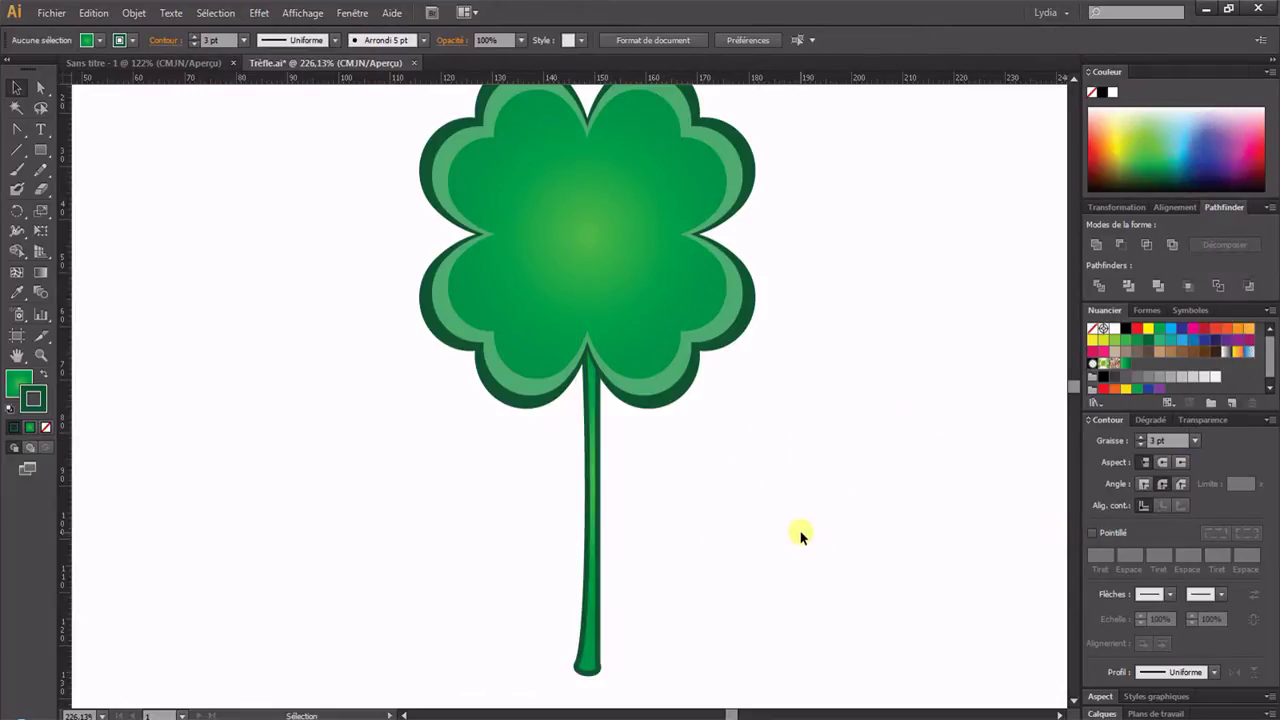
- Widen the stem toward the left to about 7.5 mm, keeping its right side in place
scroll(800, 535, "down", 2)
key("ctrl+1")
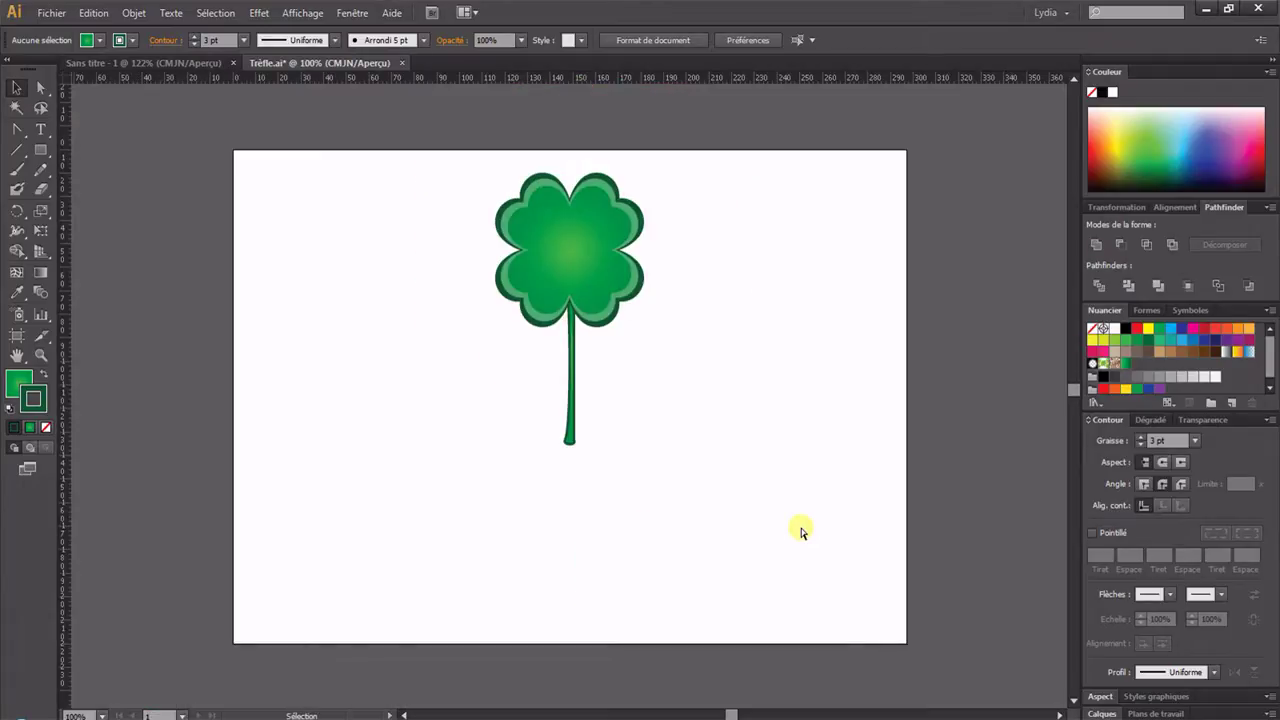
left_click(41, 355)
left_click_drag(463, 150, 707, 494)
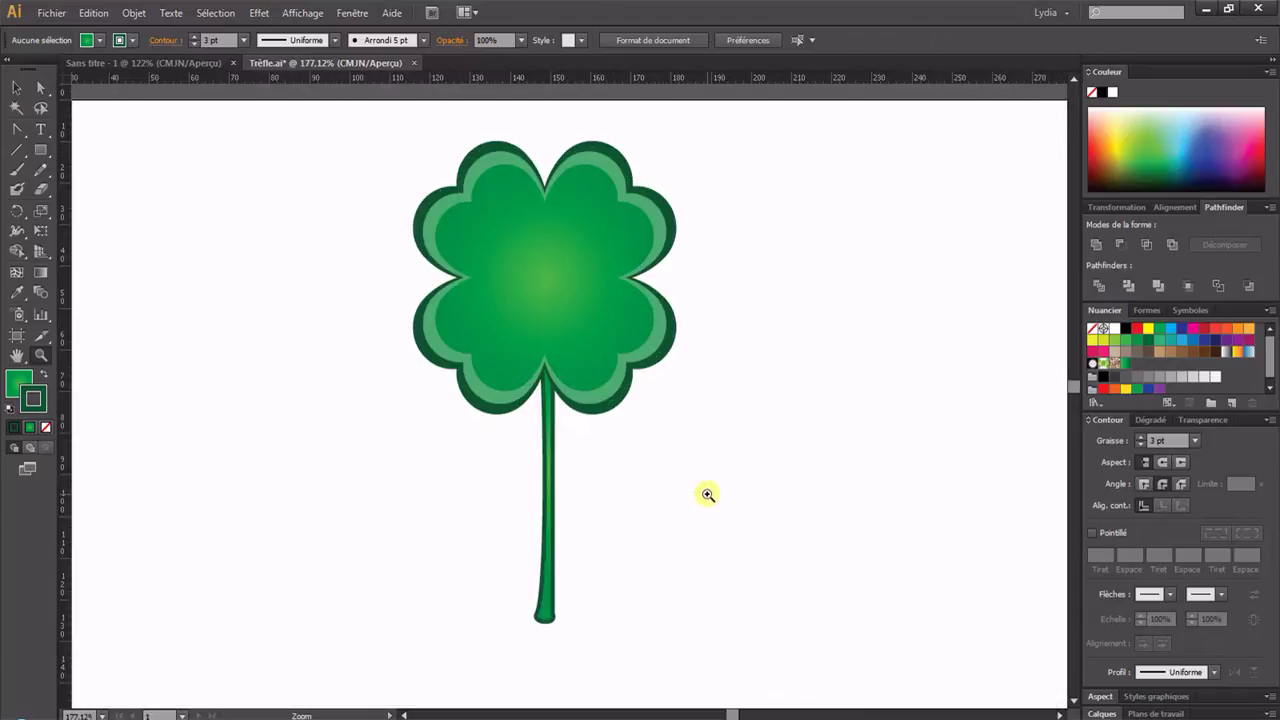
left_click(9, 90)
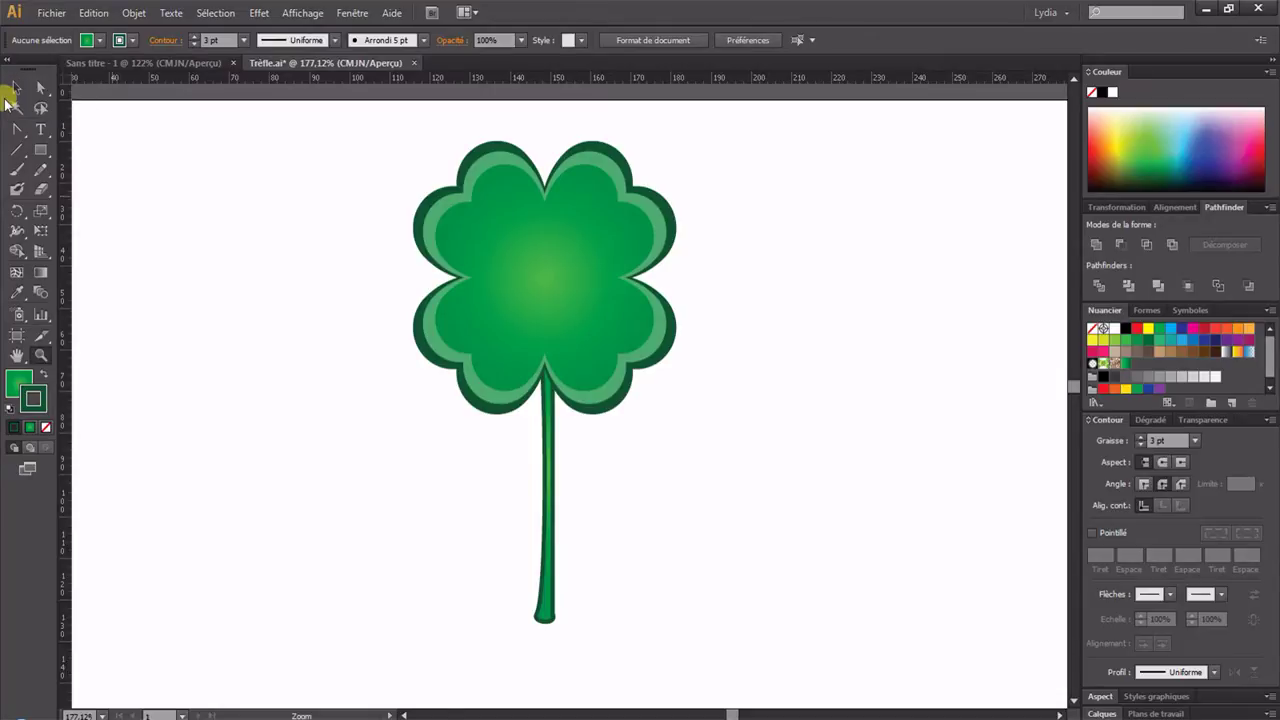
left_click(551, 465)
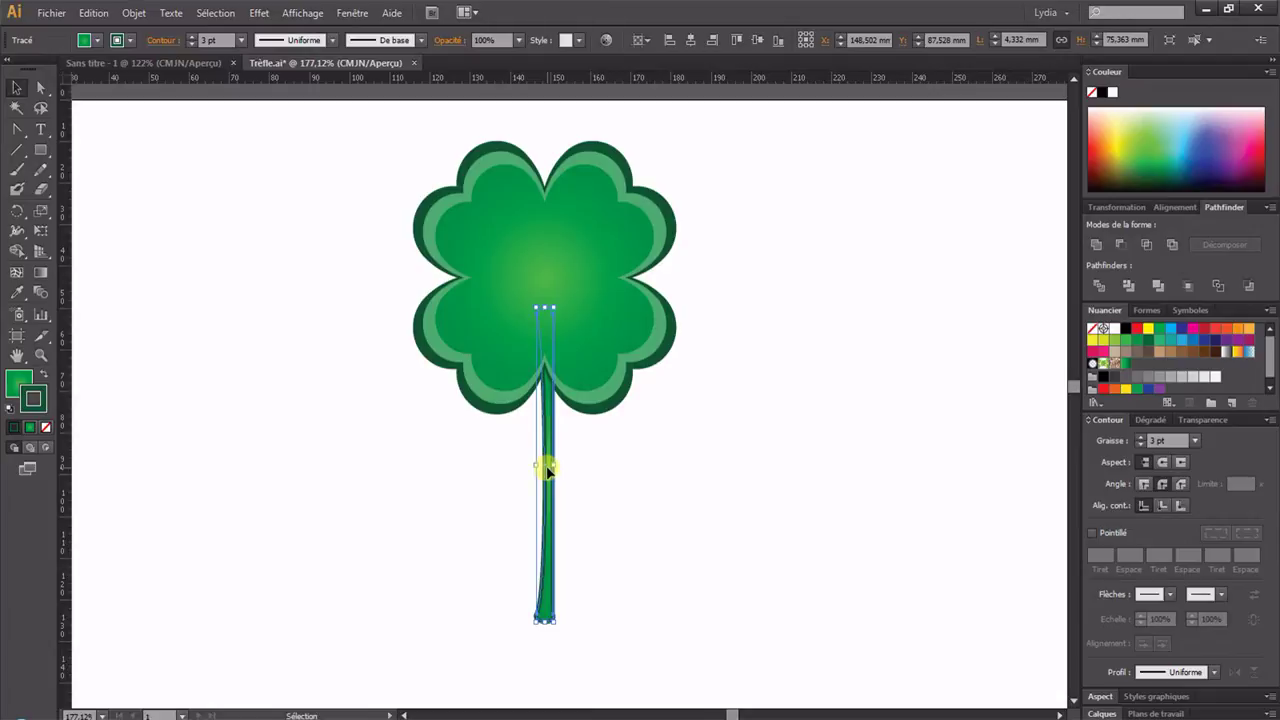
left_click_drag(537, 465, 530, 464)
left_click(596, 494)
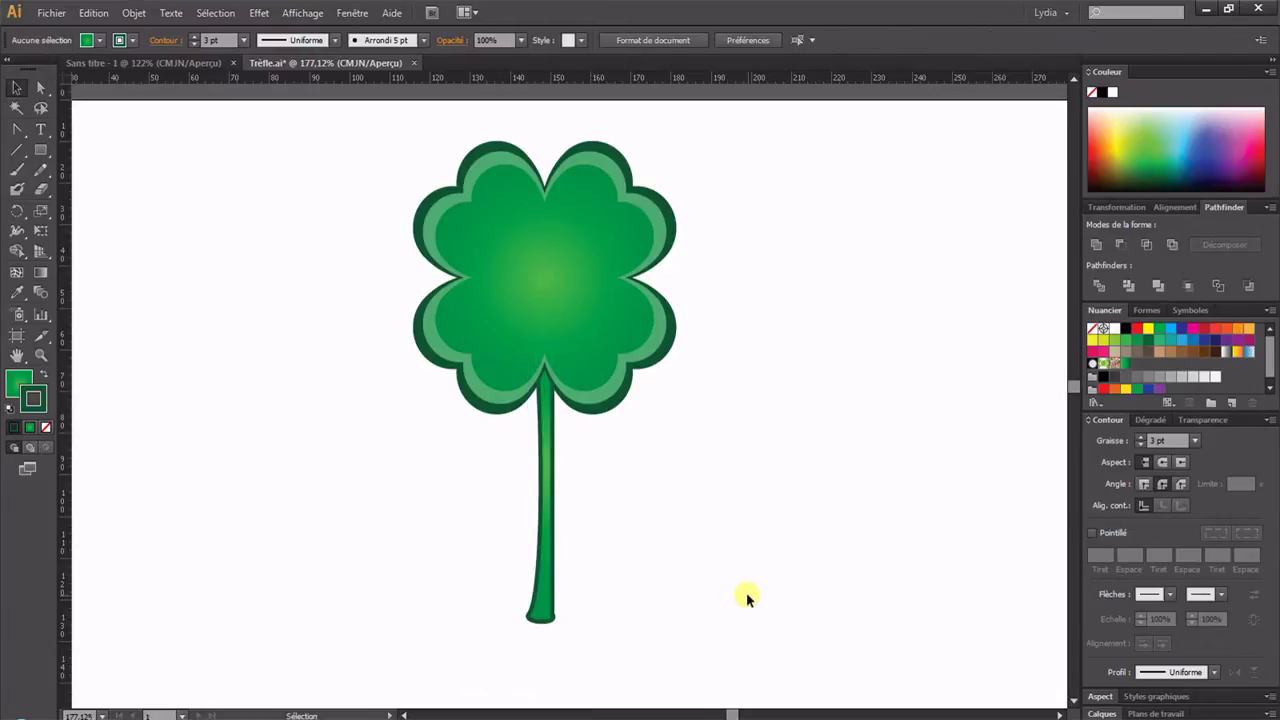
left_click(550, 484)
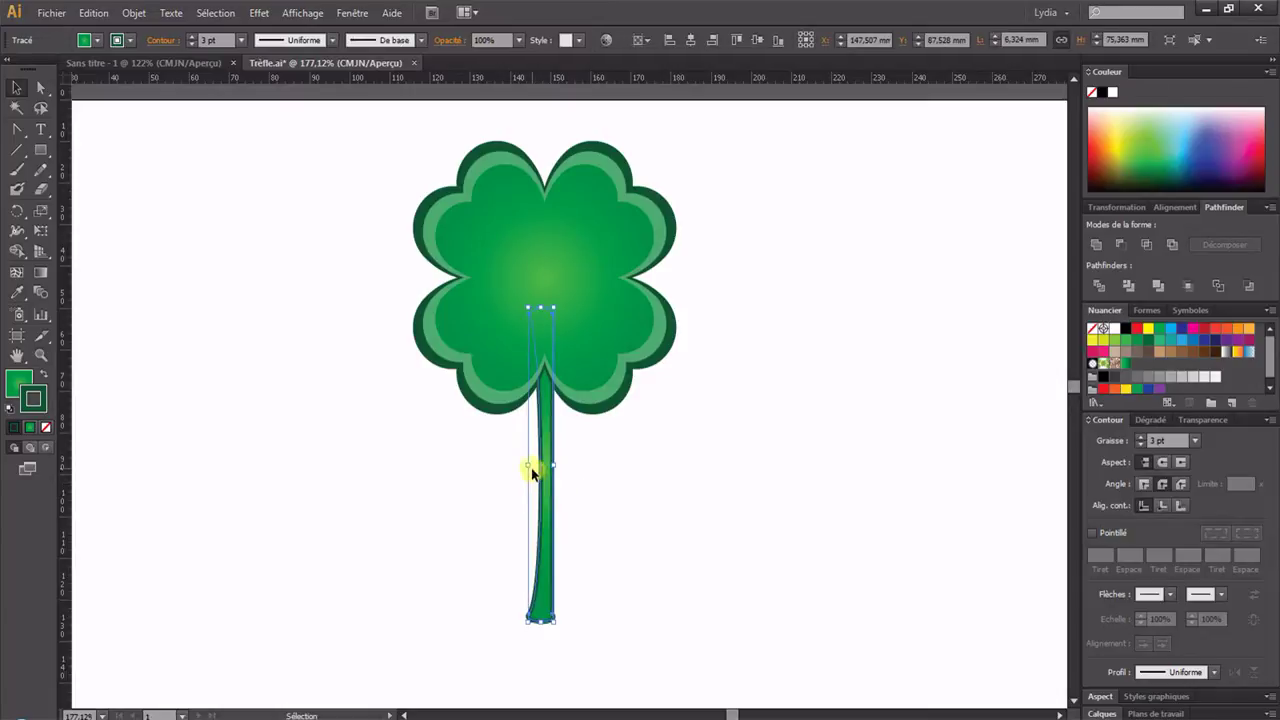
left_click_drag(526, 466, 521, 466)
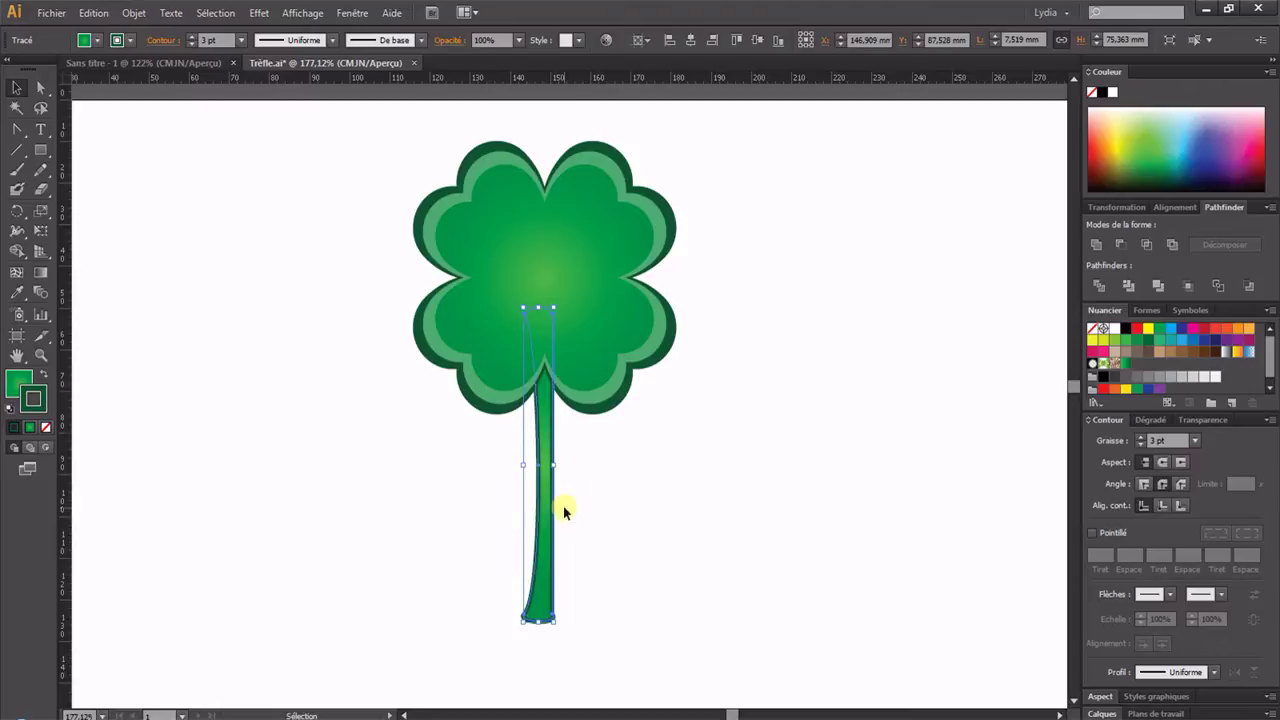
- Align the clover layers and the stem on their horizontal centres and deselect everything
left_click_drag(368, 148, 762, 638)
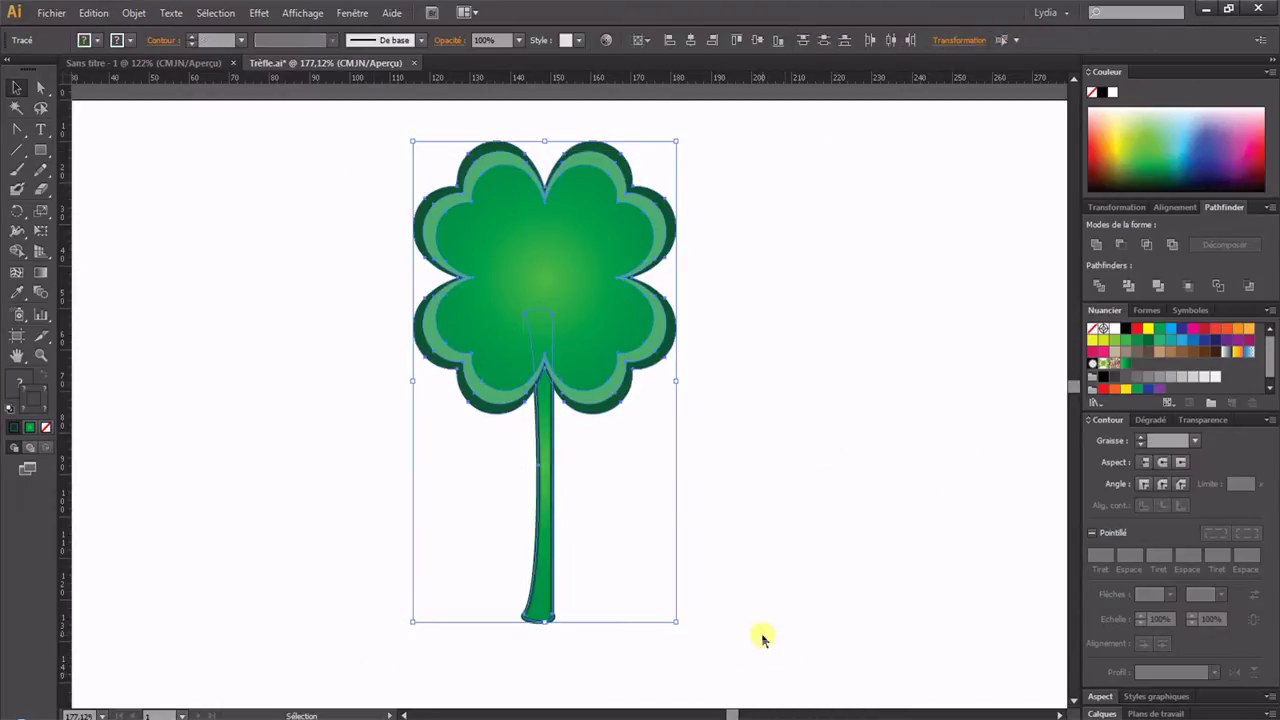
left_click(691, 41)
left_click(880, 428)
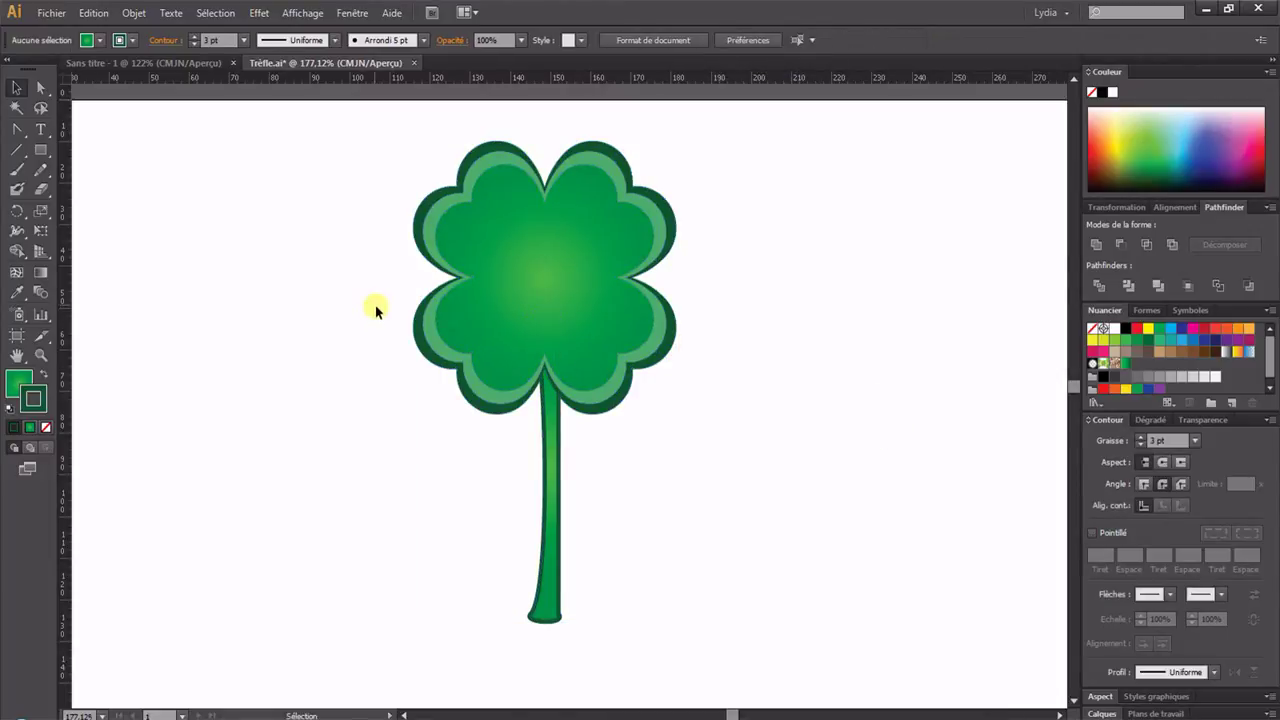
- Group the clover layers with the stem and reposition the group slightly lower, centred horizontally on the artboard
left_click_drag(346, 152, 793, 620)
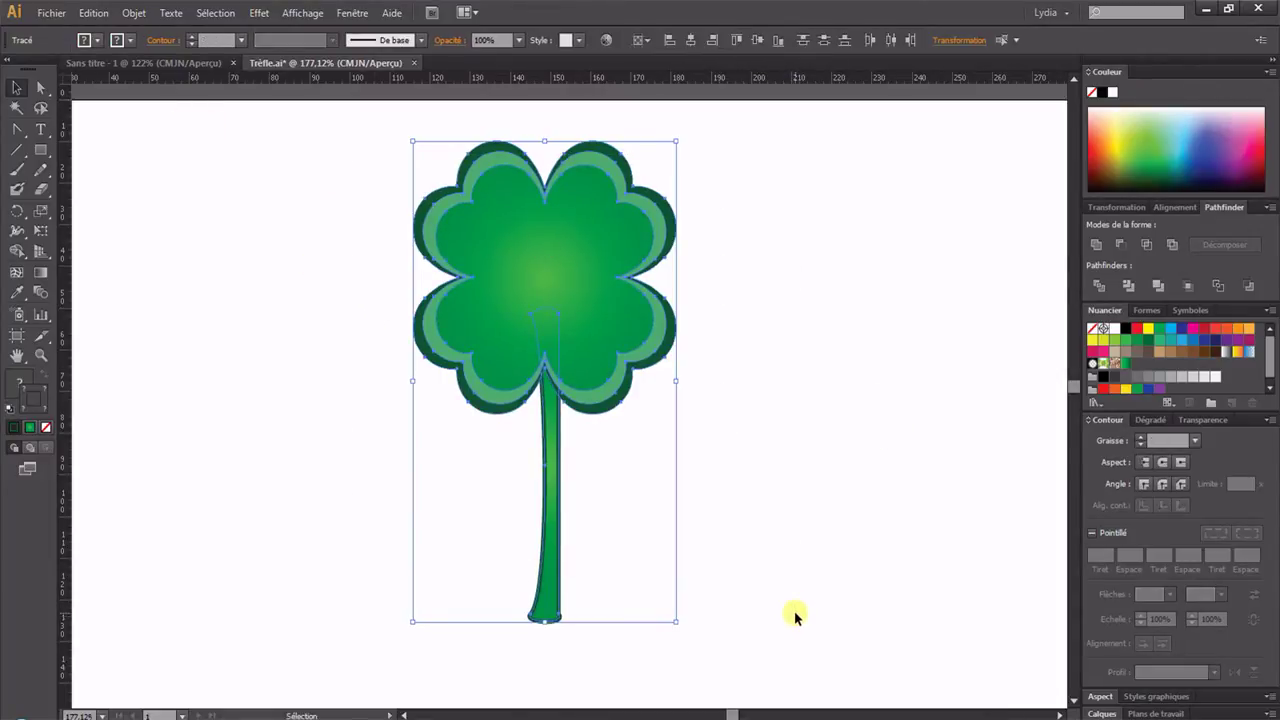
left_click(828, 449)
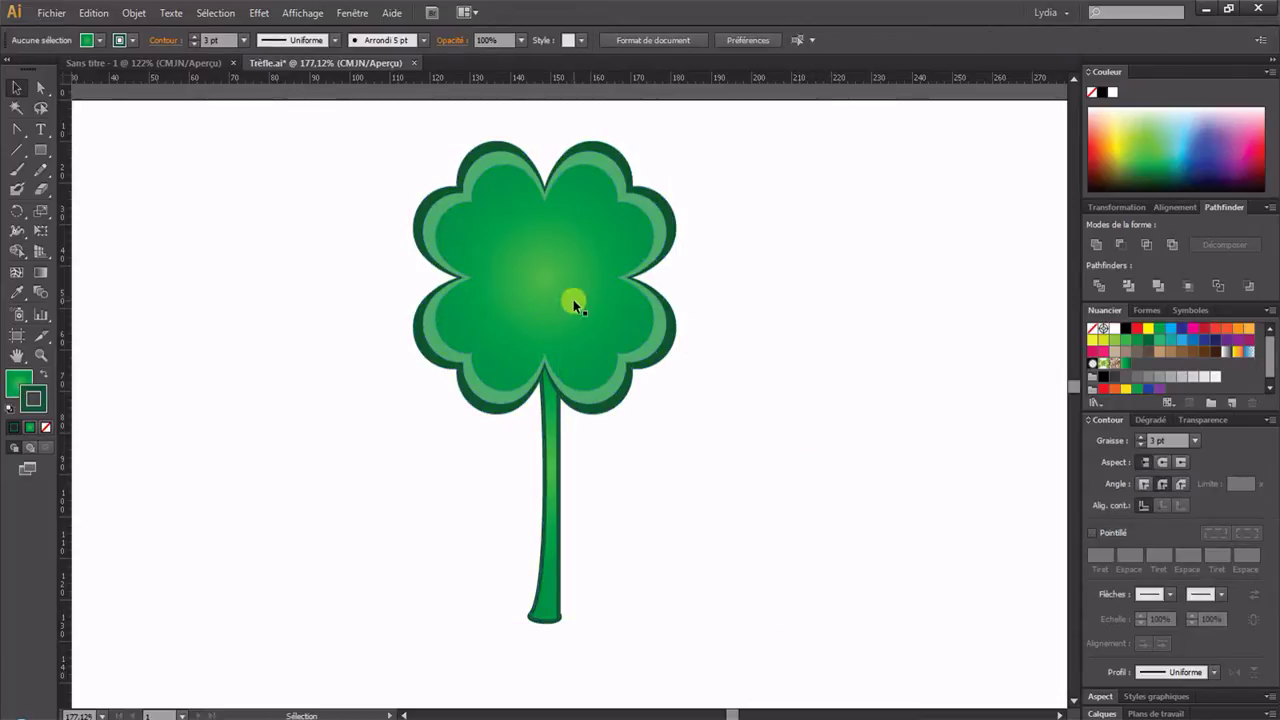
left_click_drag(558, 264, 578, 288)
key("ctrl+1")
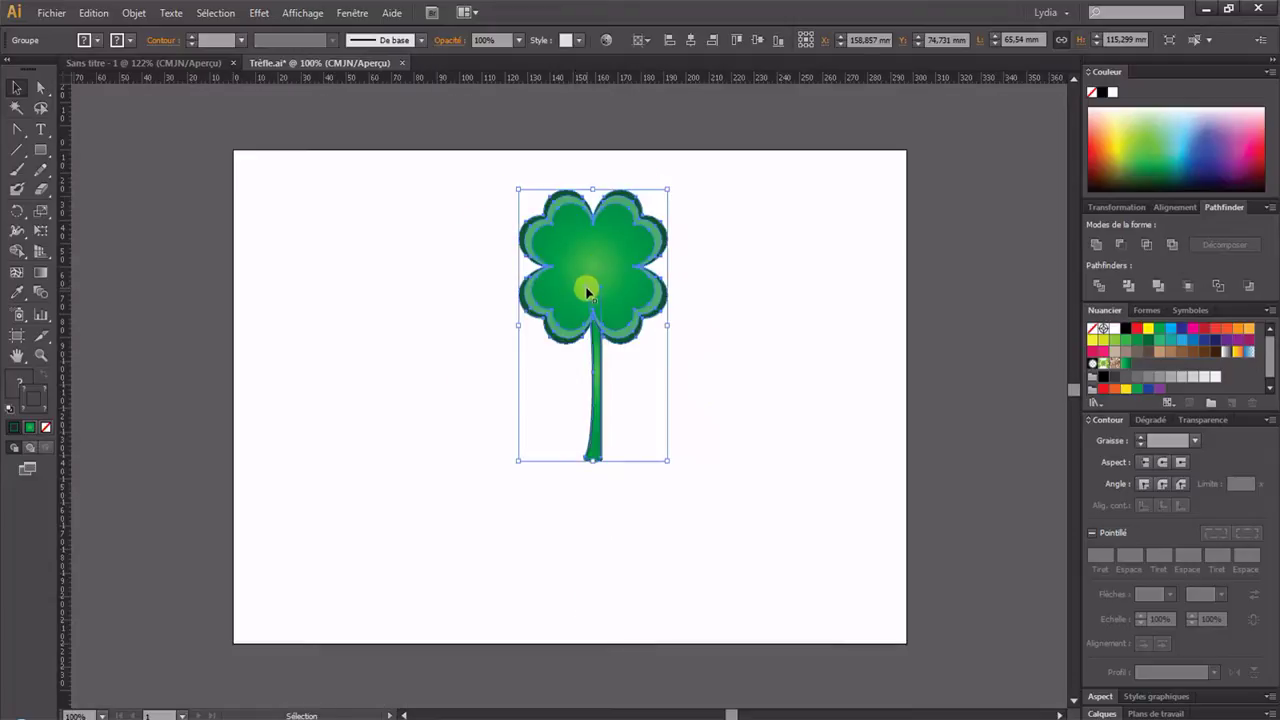
left_click(676, 46)
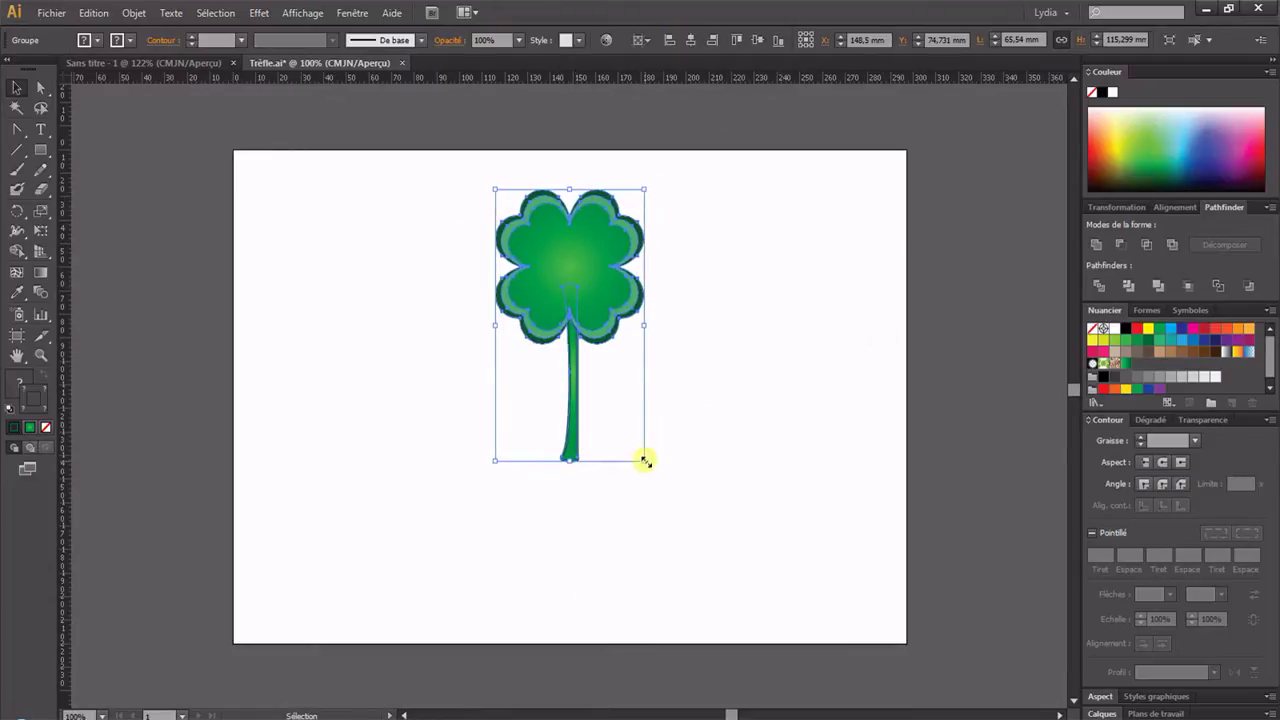
- Enlarge the clover group proportionally from its centre to about 104 × 182 mm, centre it vertically on the artboard, and deselect it
left_click_drag(645, 462, 703, 523)
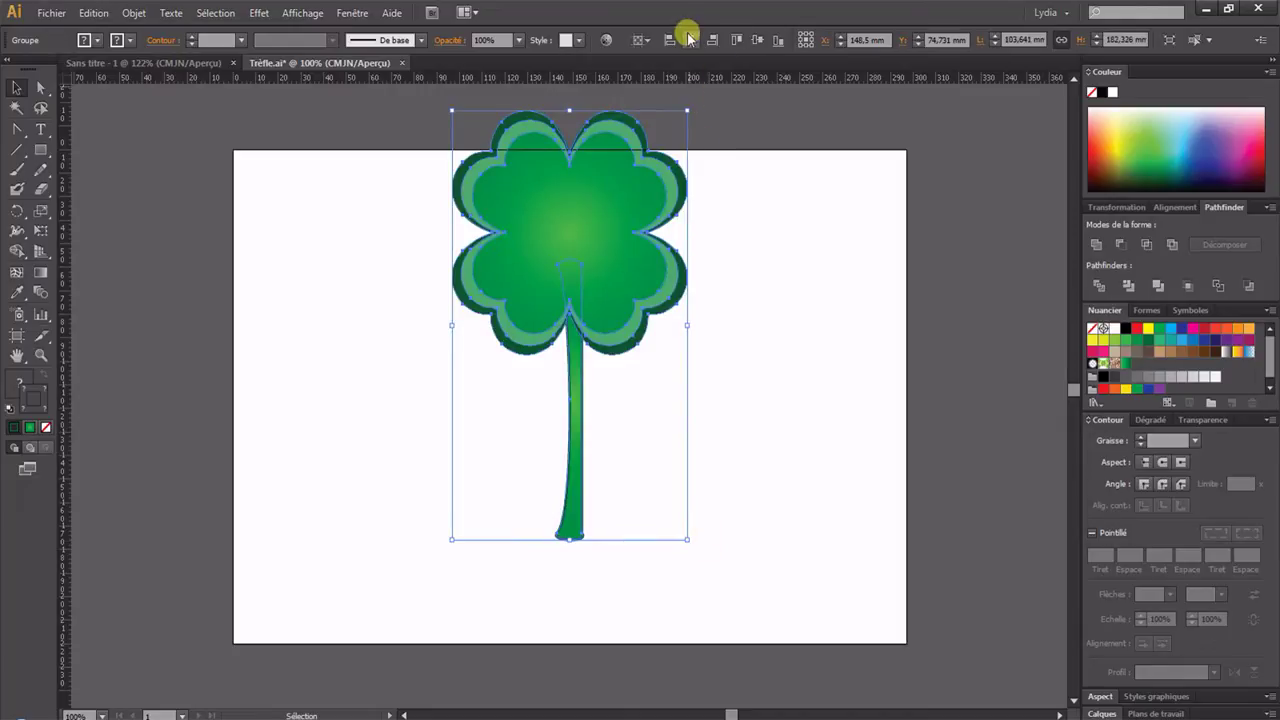
left_click(757, 38)
left_click(860, 440)
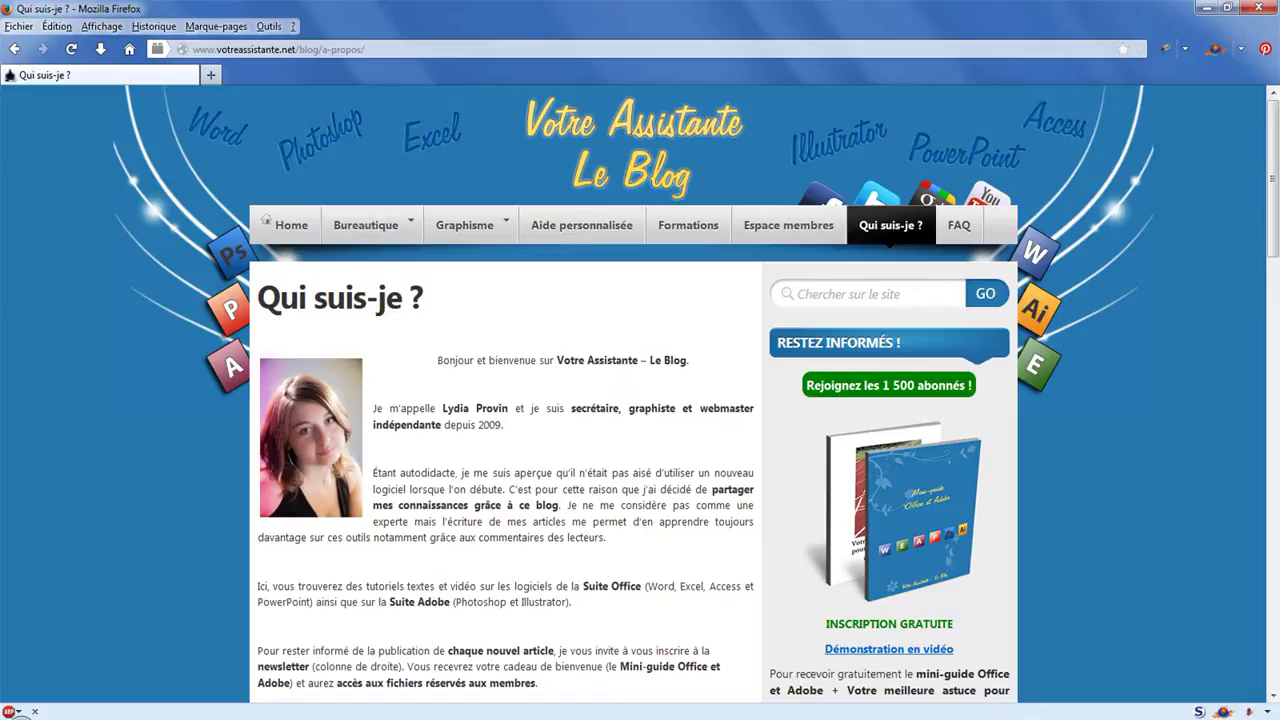
- Look through the blog's "Qui suis-je ?" page in Firefox, including the first-name and email fields of the newsletter sign-up form
scroll(557, 357, "down", 5)
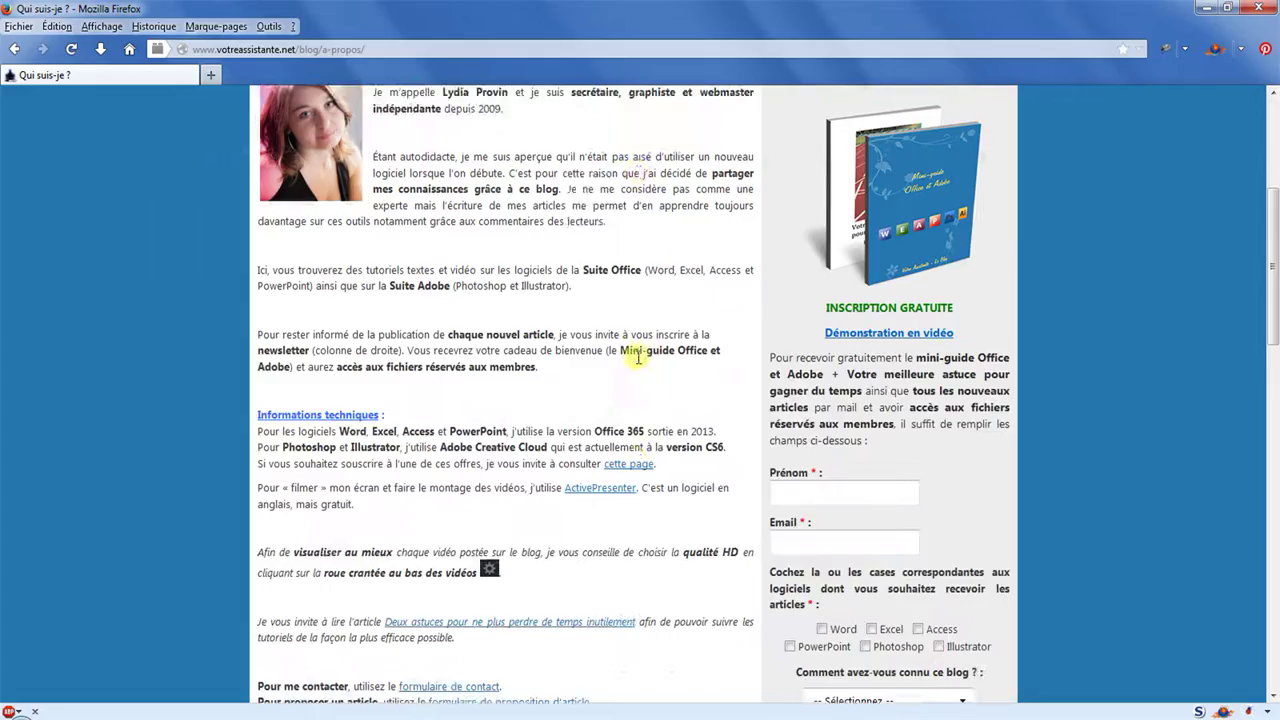
left_click(830, 338)
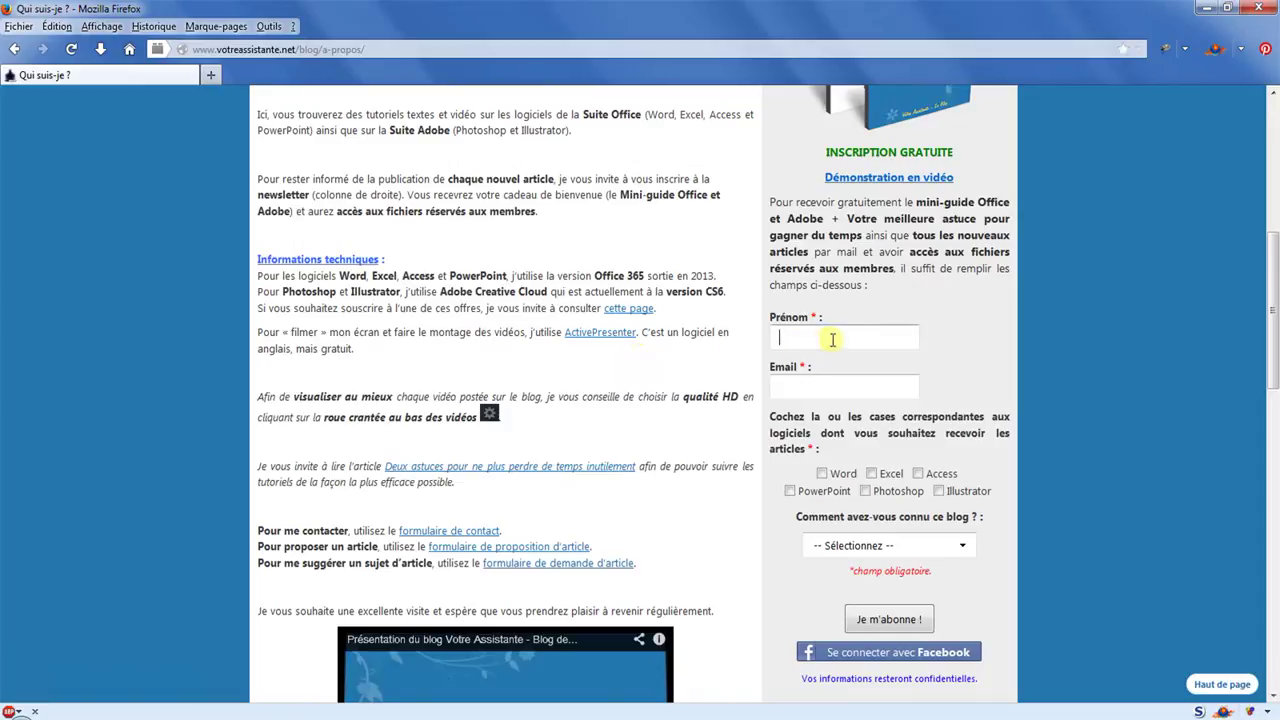
left_click(828, 390)
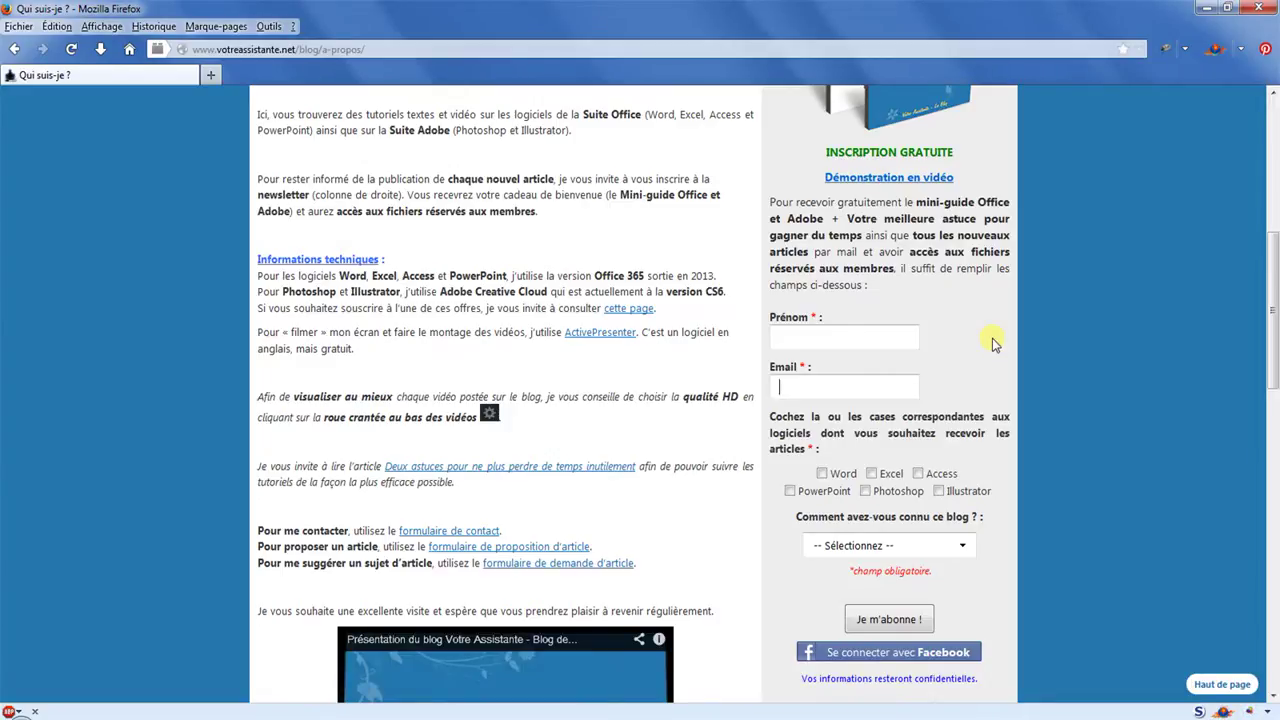
scroll(992, 338, "up", 6)
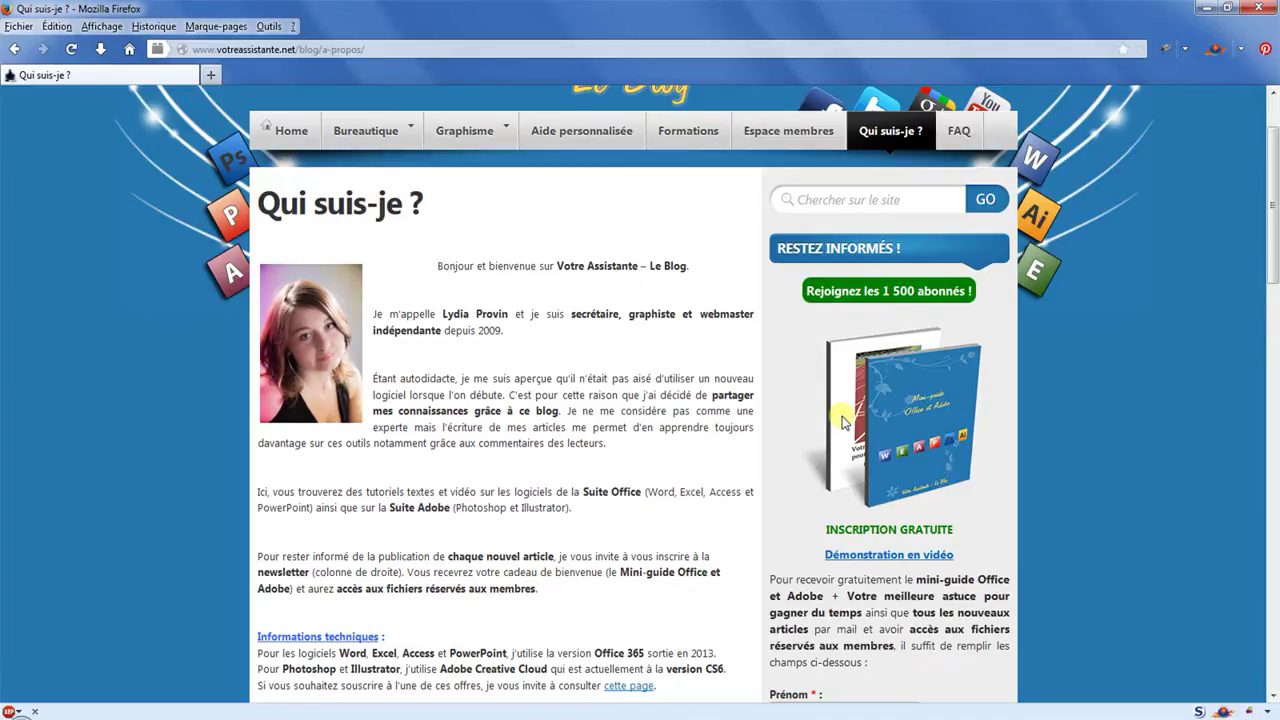
scroll(842, 422, "up", 2)
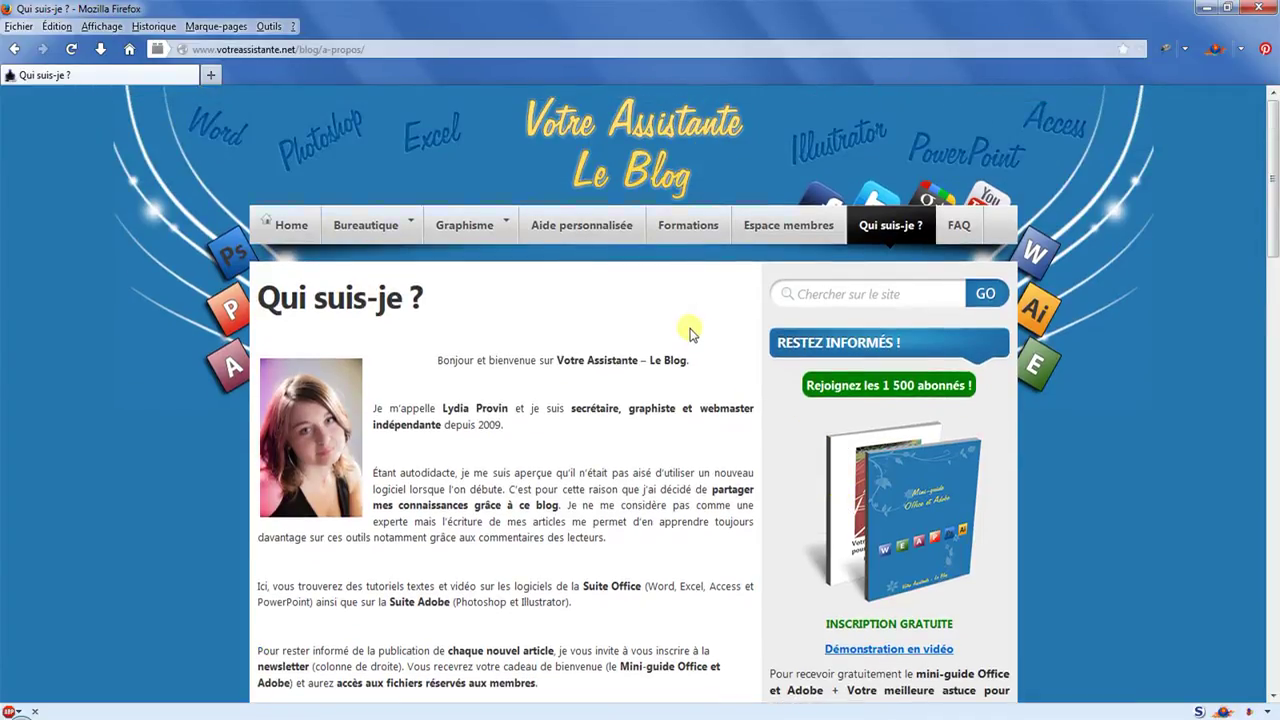